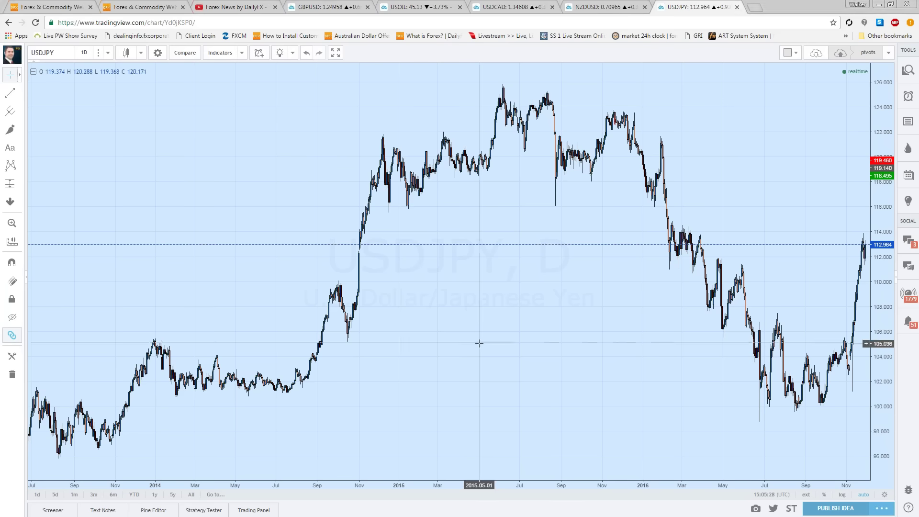
Zoom the USDJPY daily chart in to roughly late July through early December 2016
scroll(481, 343, up, 3)
scroll(481, 343, up, 5)
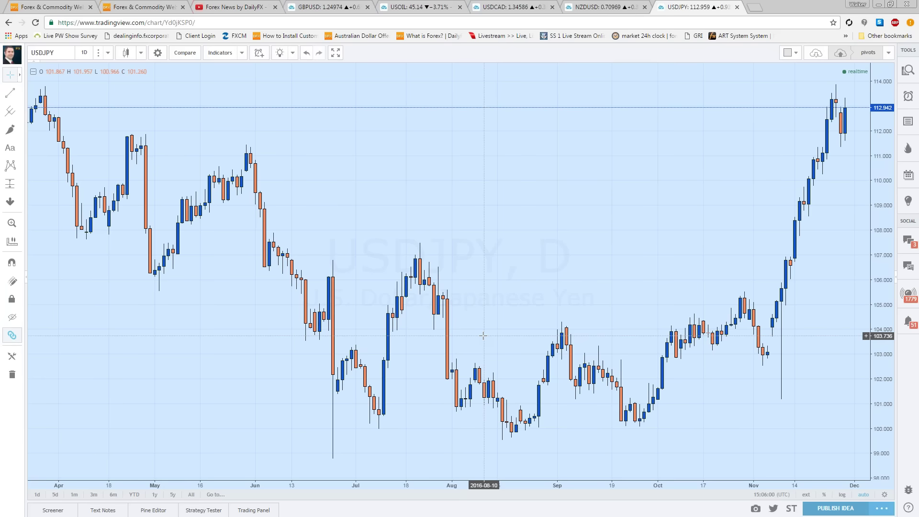
scroll(764, 149, down, 5)
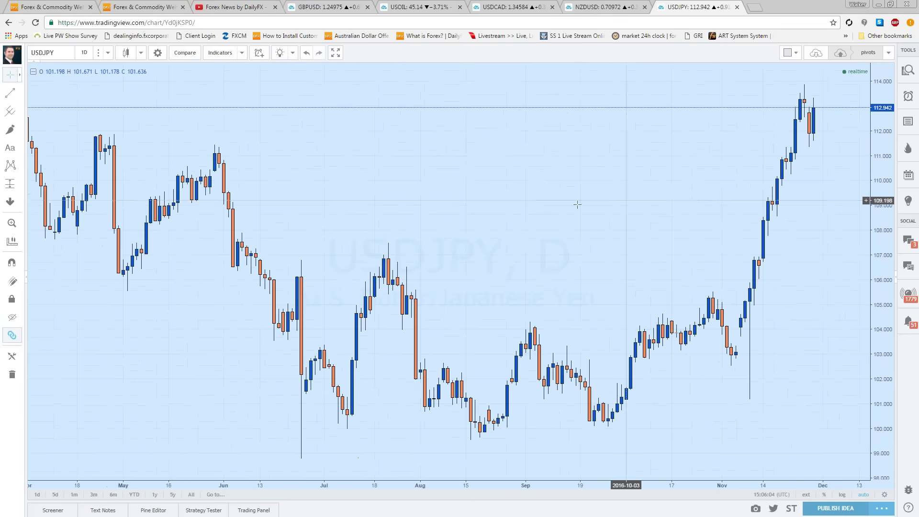
scroll(766, 105, up, 5)
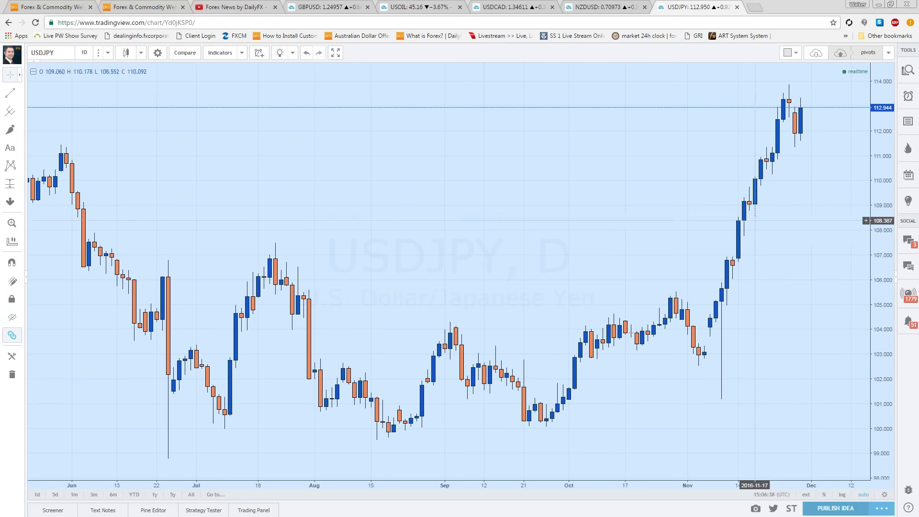
scroll(776, 210, up, 2)
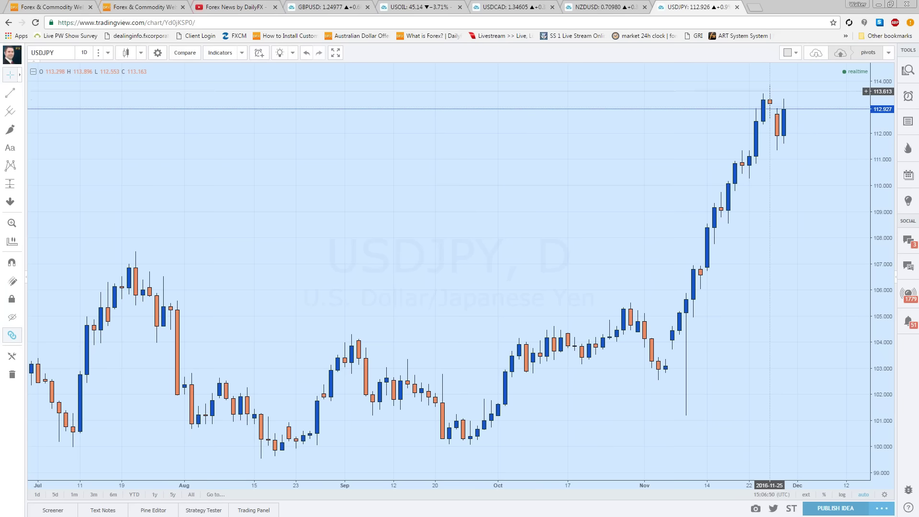
scroll(745, 179, up, 1)
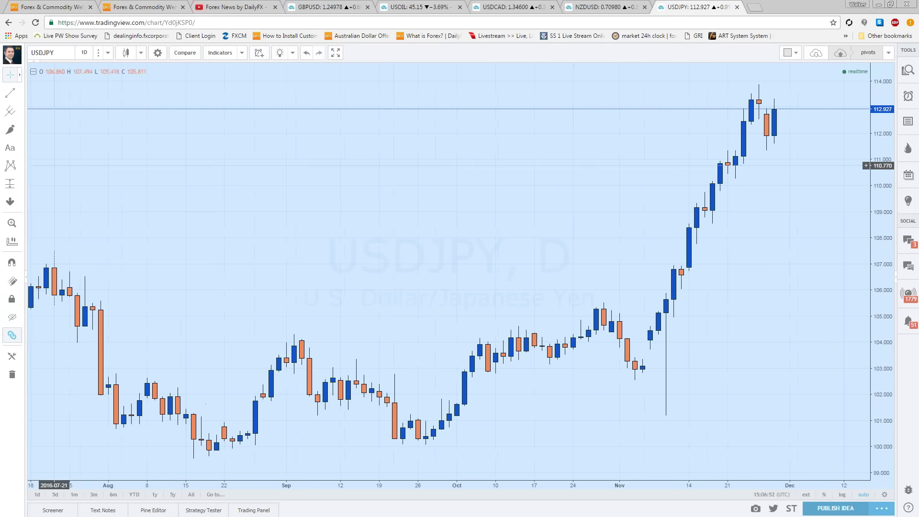
Draw a short level trend line at the high near 113.9 and copy it down to the low near 111.3
click(21, 96)
click(61, 94)
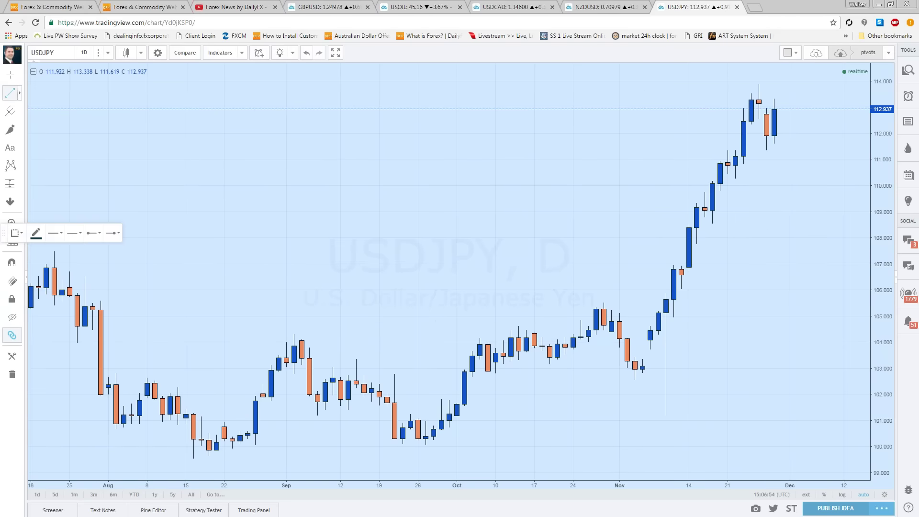
click(742, 83)
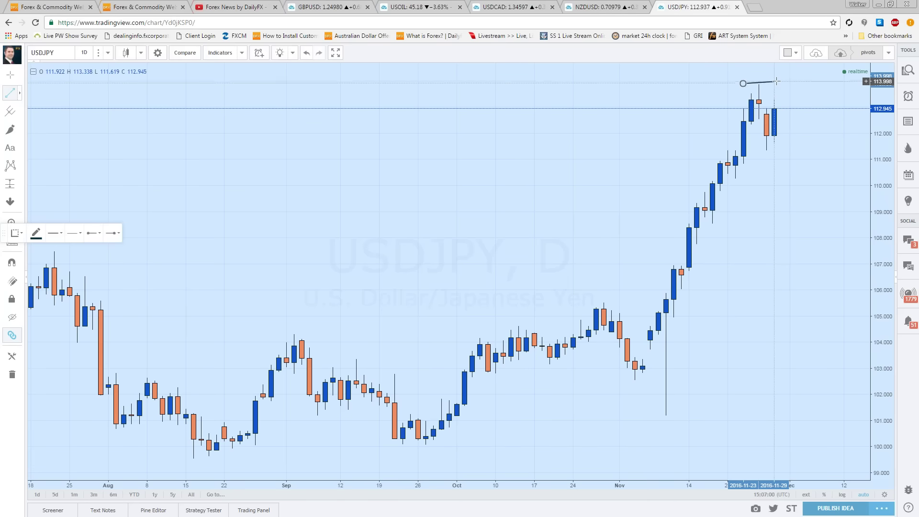
click(781, 83)
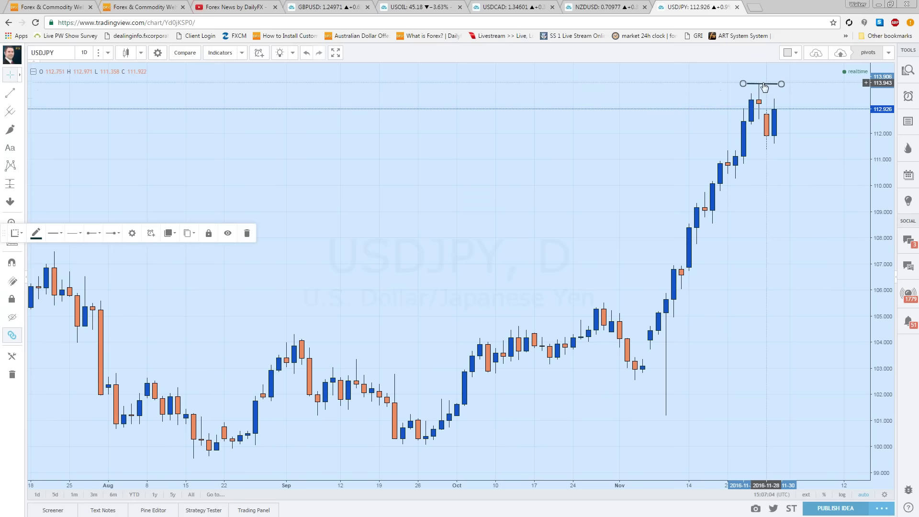
drag(764, 85, 777, 147)
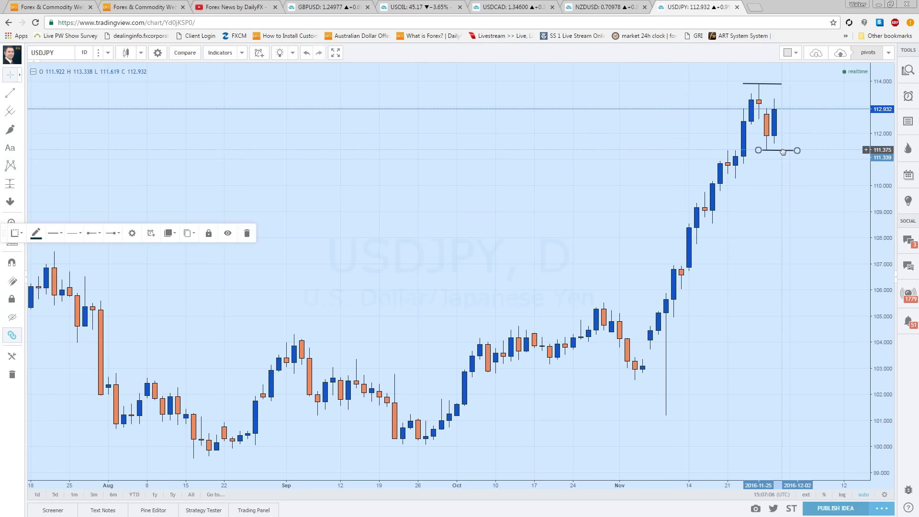
scroll(778, 147, up, 1)
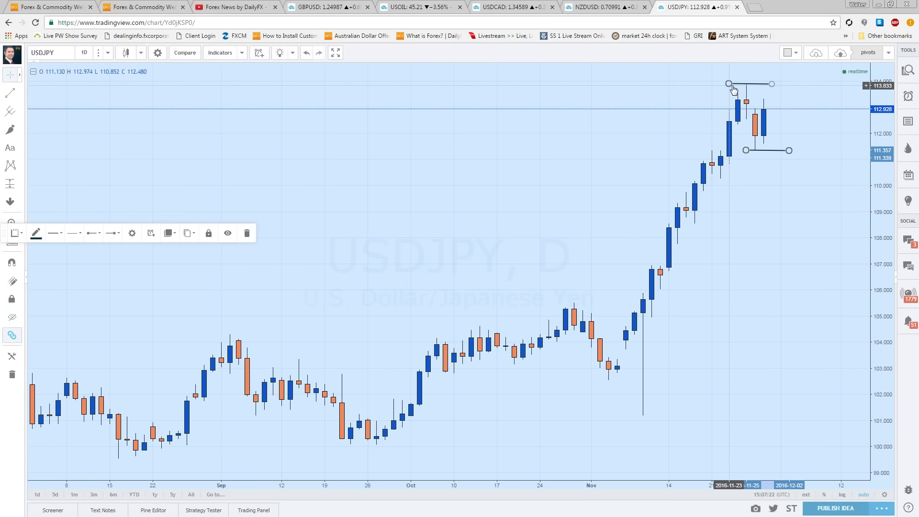
click(682, 147)
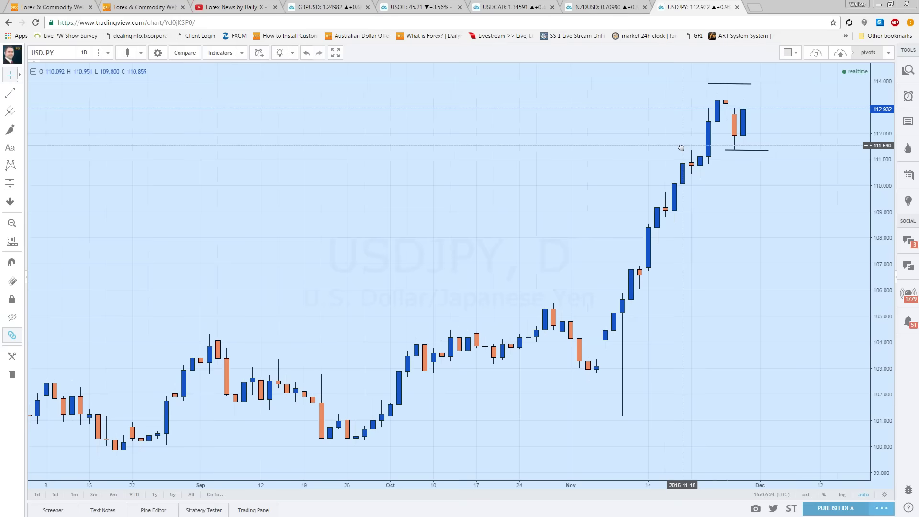
scroll(764, 229, up, 3)
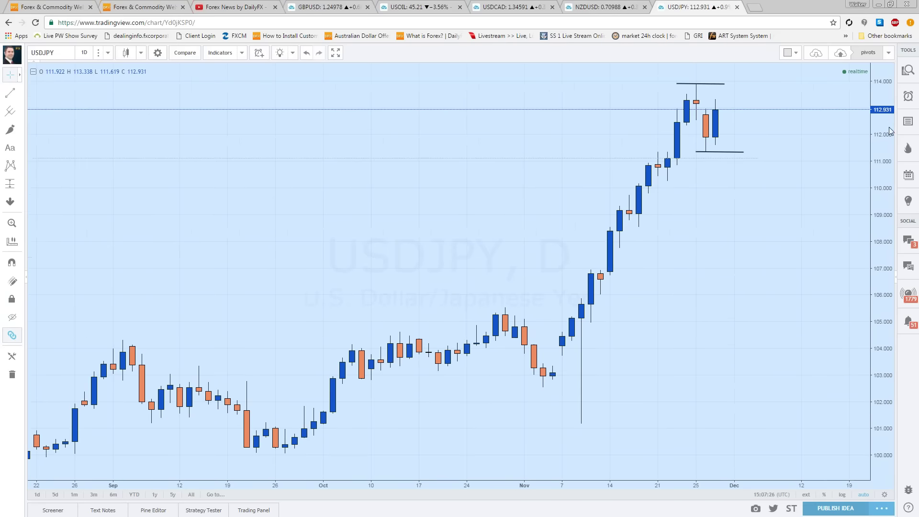
Add a red 'Resistance' text label just above the recent high line
click(20, 148)
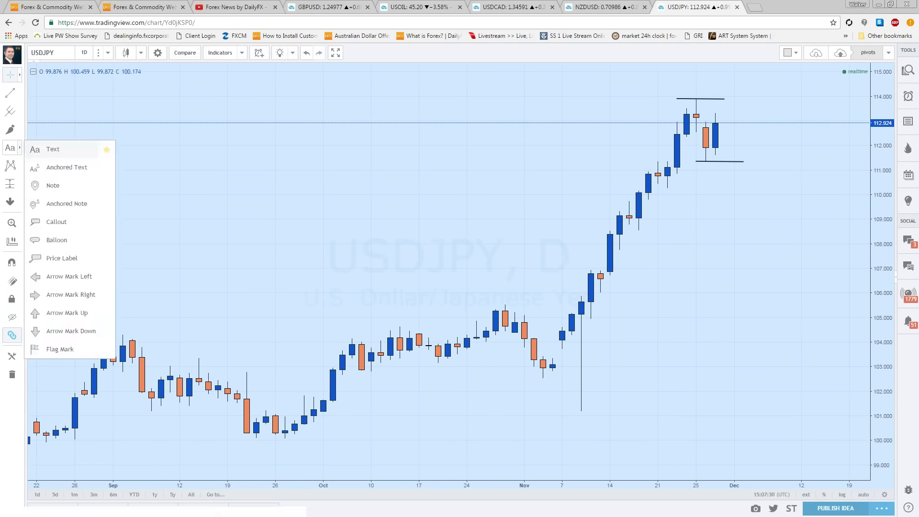
click(52, 149)
click(697, 93)
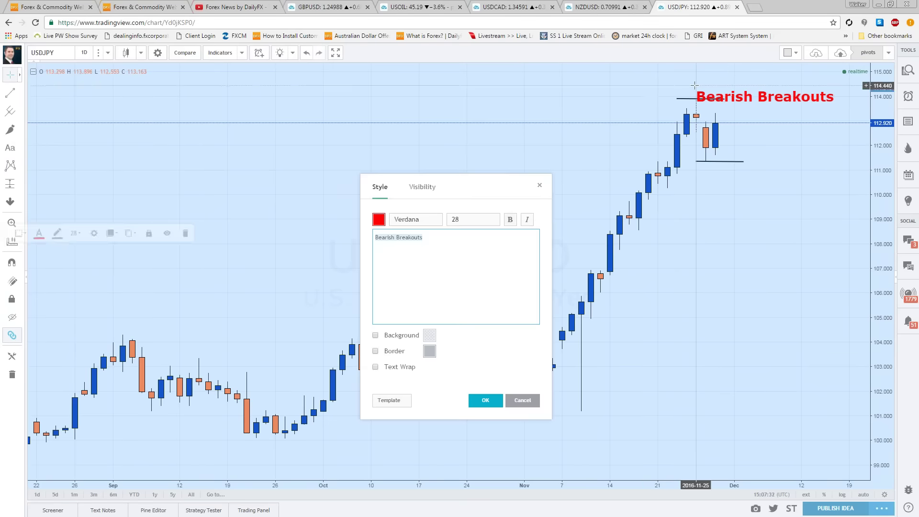
drag(743, 104, 721, 95)
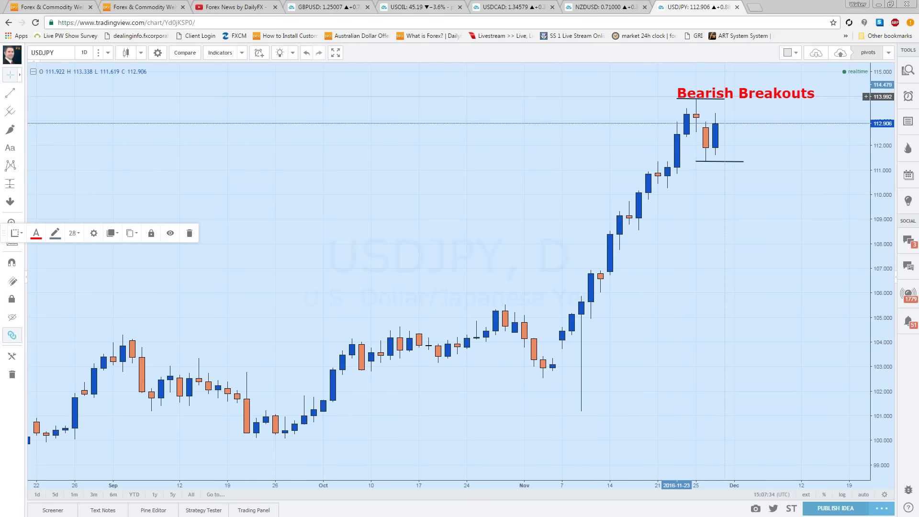
right_click(720, 96)
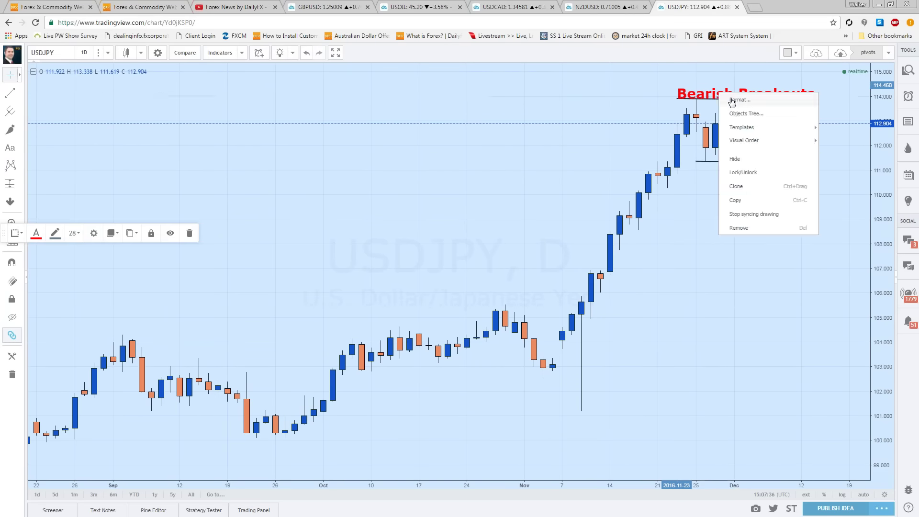
click(724, 102)
text(R)
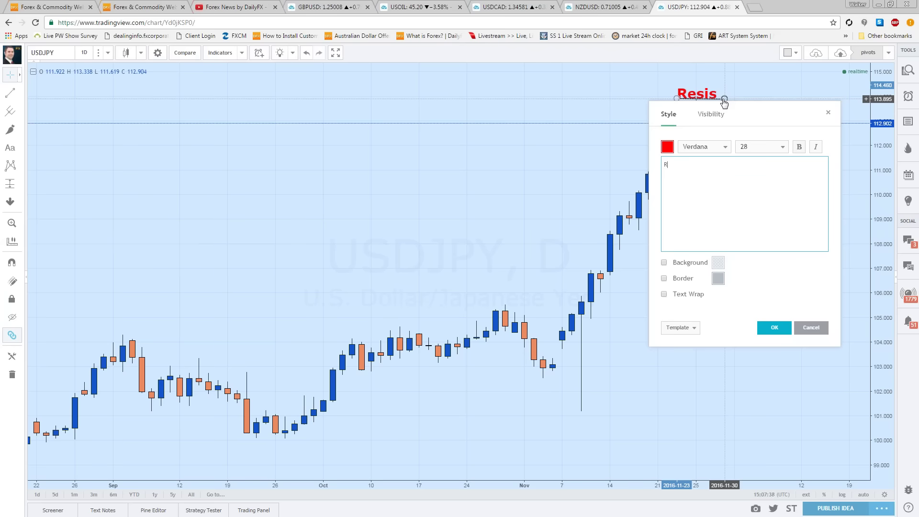
text(esistance)
click(778, 327)
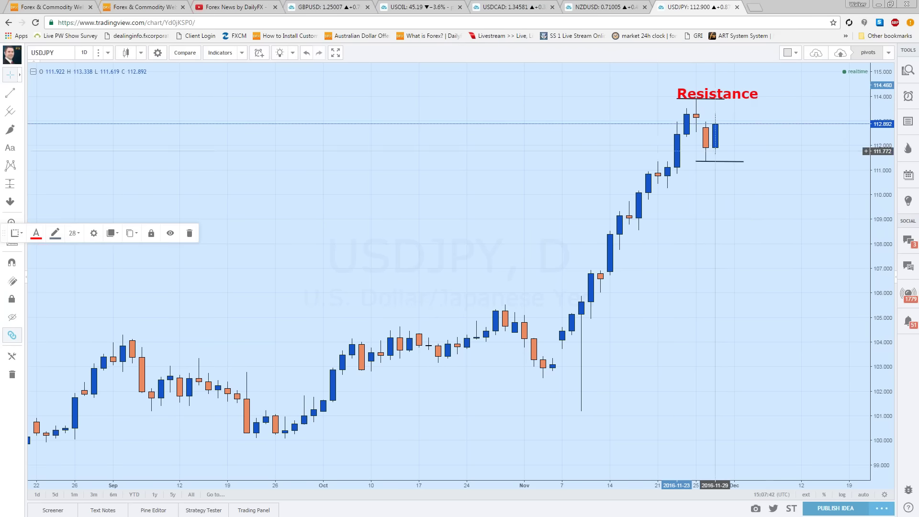
Draw a trend line from the last candle projected down to about 108.8
click(20, 93)
click(44, 94)
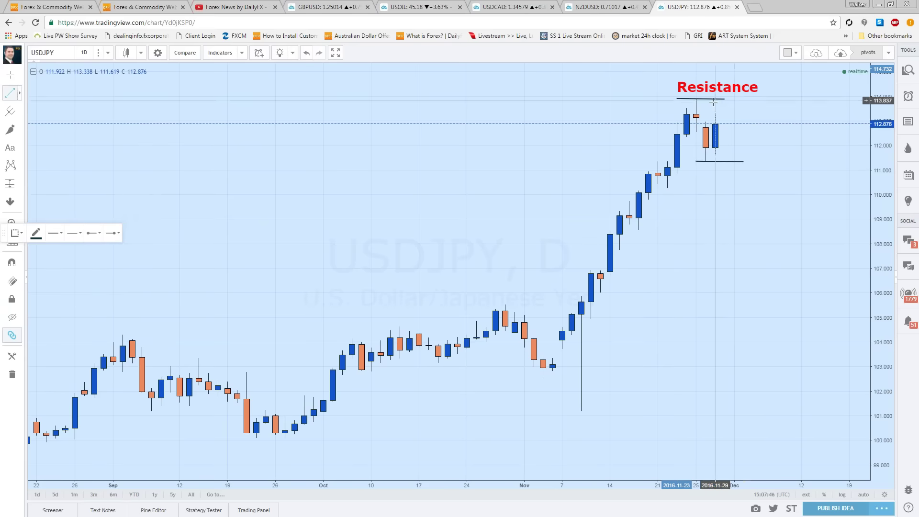
click(715, 104)
click(762, 224)
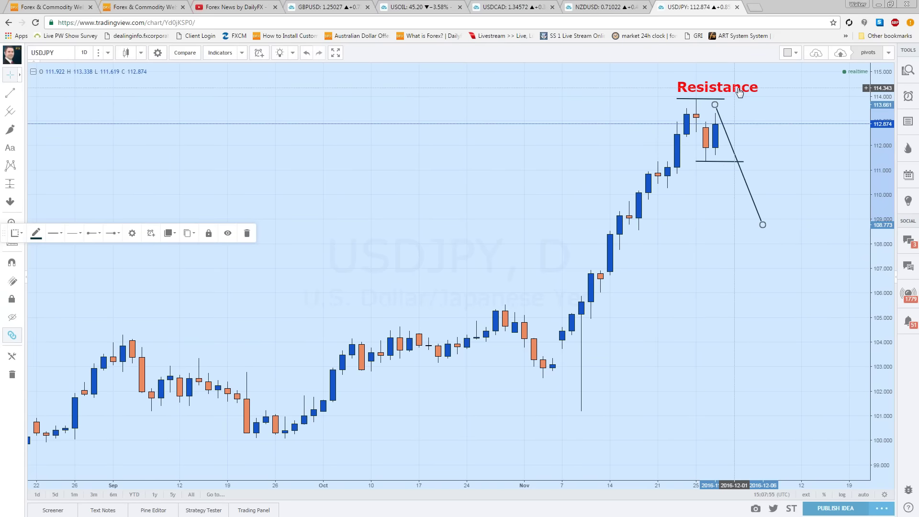
drag(714, 104, 715, 123)
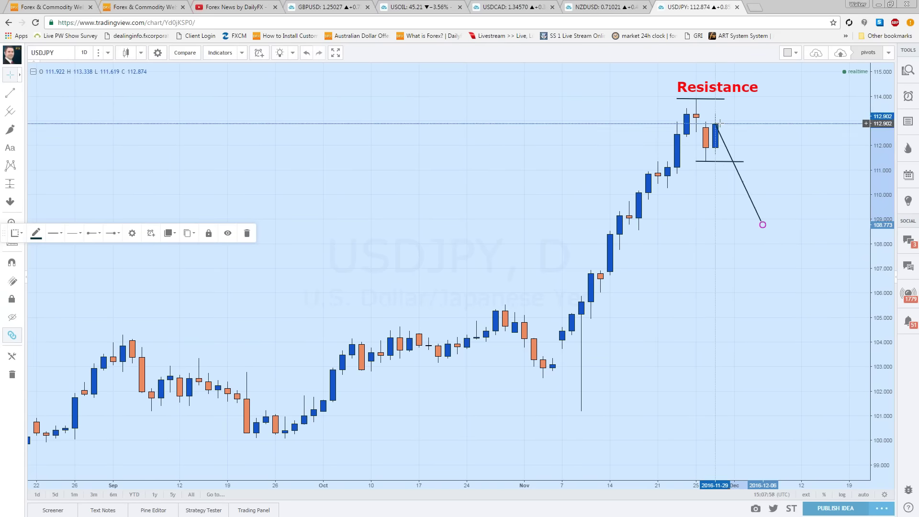
Add a red 'Support' label below the low line and raise the trend line's far end
click(20, 147)
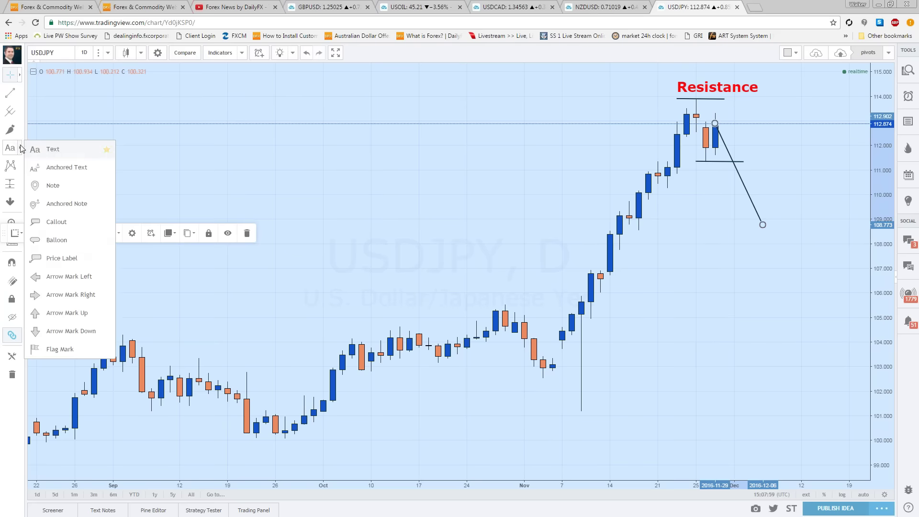
click(52, 157)
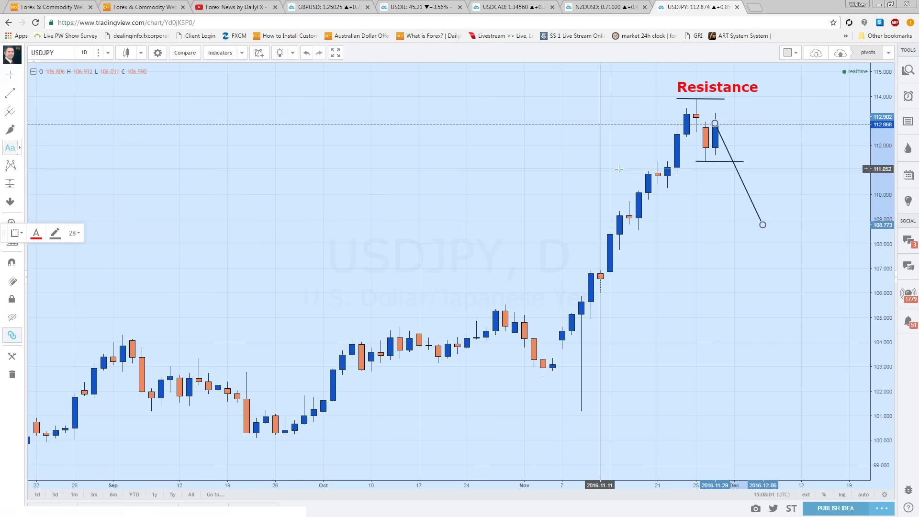
click(694, 171)
text(Support)
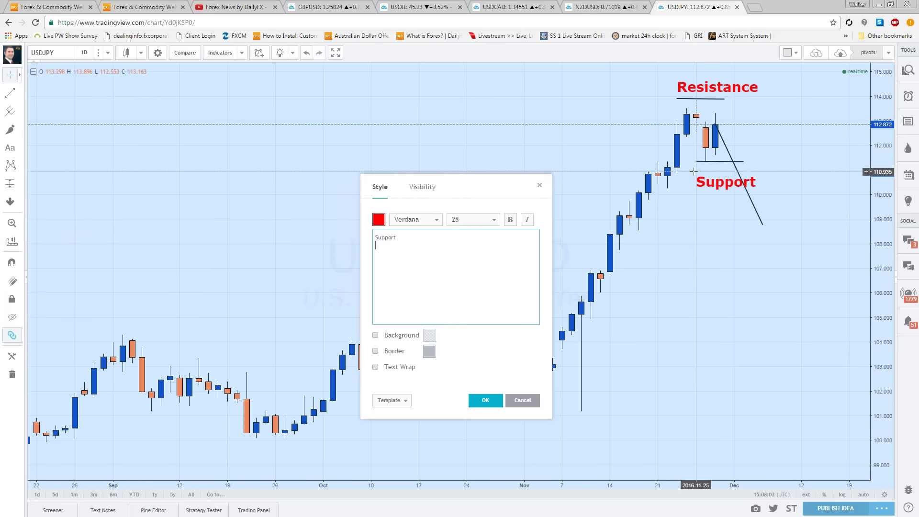
key(Return)
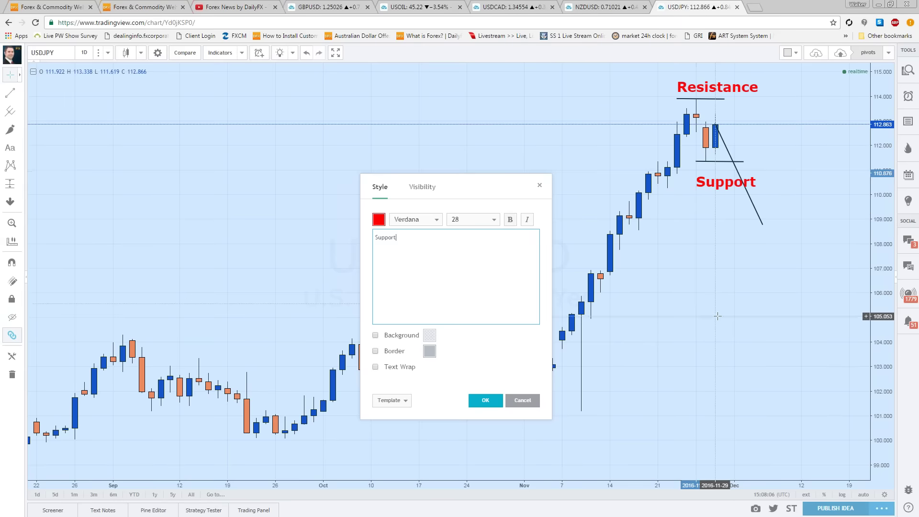
click(487, 403)
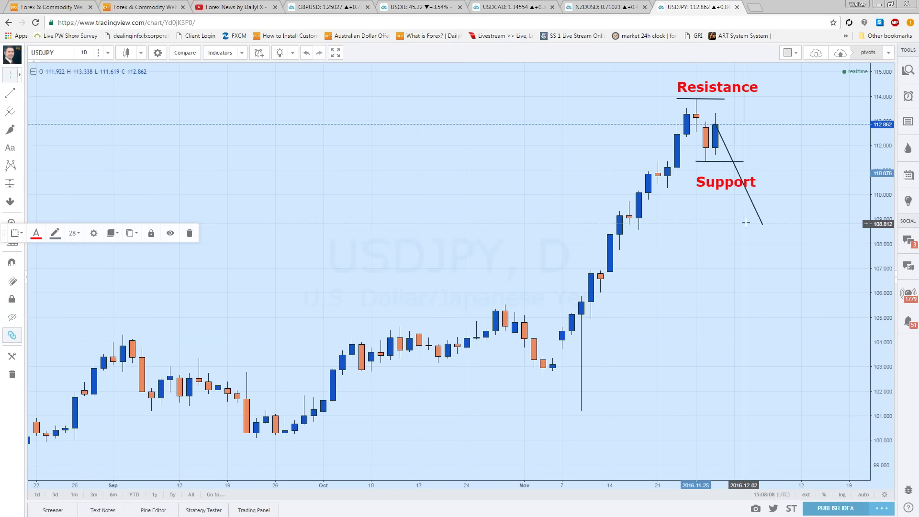
drag(762, 224, 753, 55)
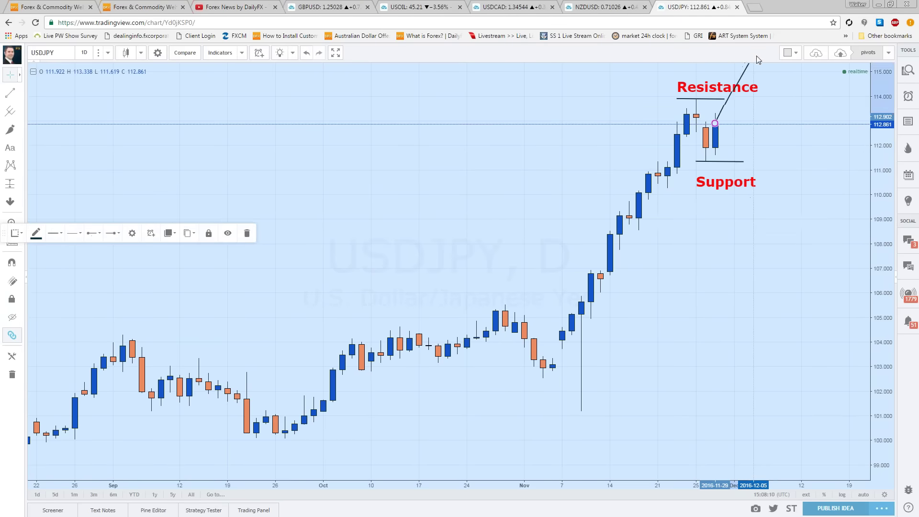
Swing the trend line so it descends from the support level to about 109.15
drag(695, 128, 652, 236)
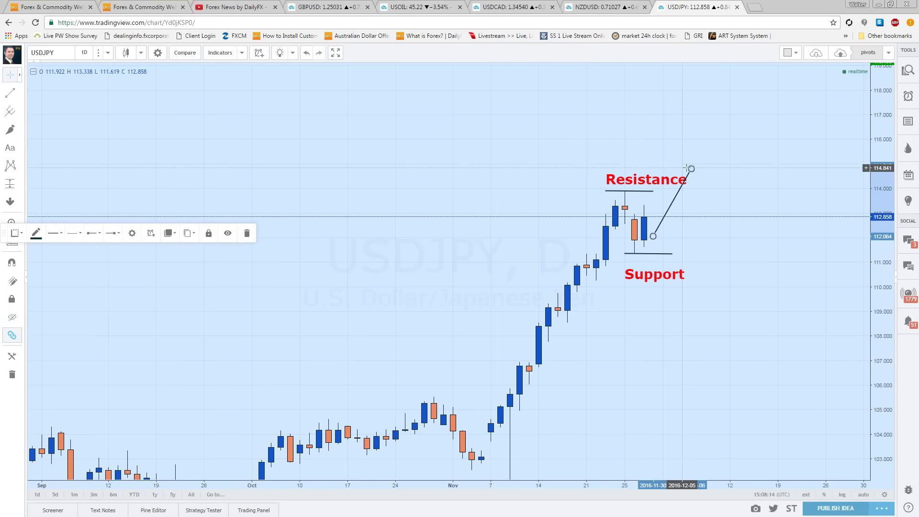
drag(691, 170, 700, 308)
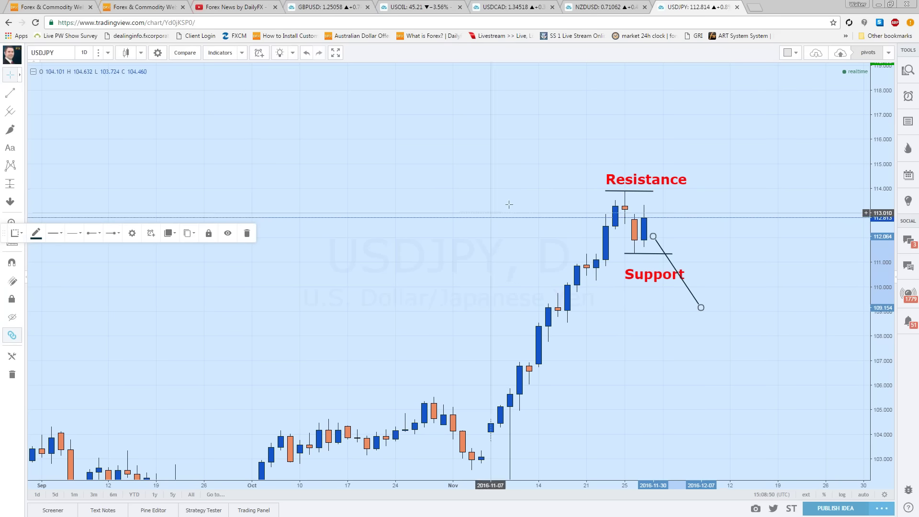
Delete the red Support label, the diagonal trend line and the red Resistance label
scroll(624, 182, down, 3)
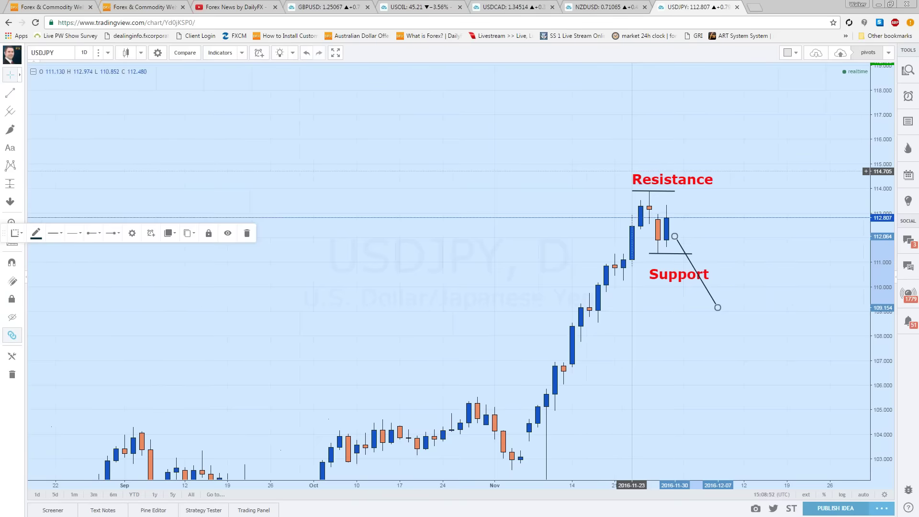
scroll(627, 183, down, 3)
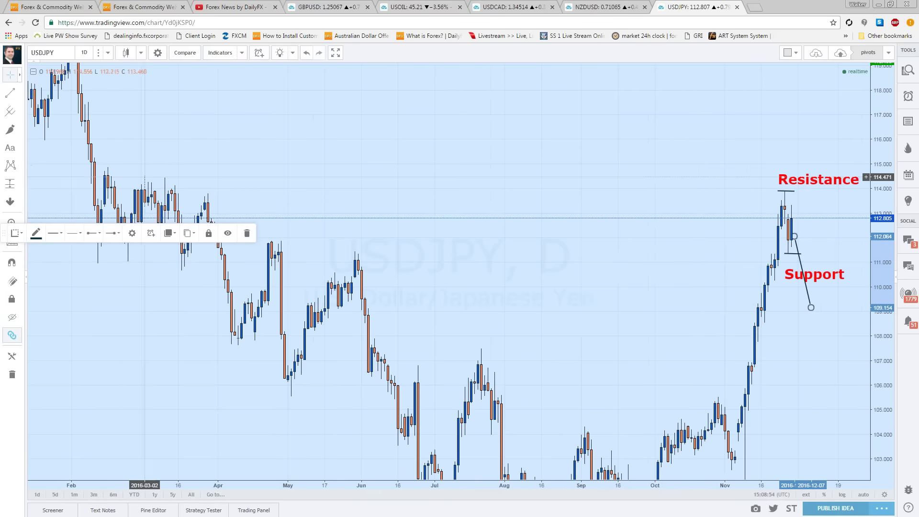
scroll(388, 111, down, 2)
scroll(387, 110, up, 3)
mouse_move(670, 208)
mouse_down()
mouse_move(463, 207)
mouse_move(479, 204)
mouse_move(443, 256)
mouse_move(412, 441)
mouse_move(458, 322)
mouse_move(455, 228)
mouse_move(468, 208)
mouse_up()
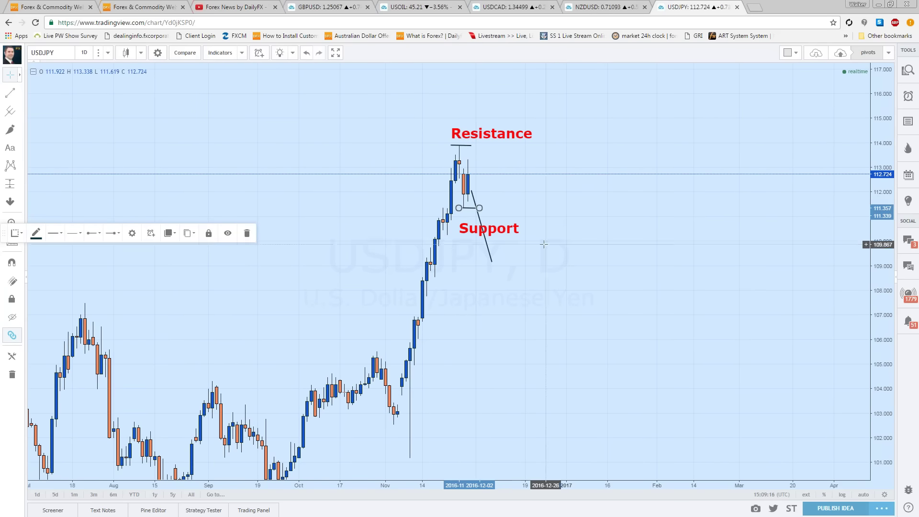
key(Delete)
click(481, 228)
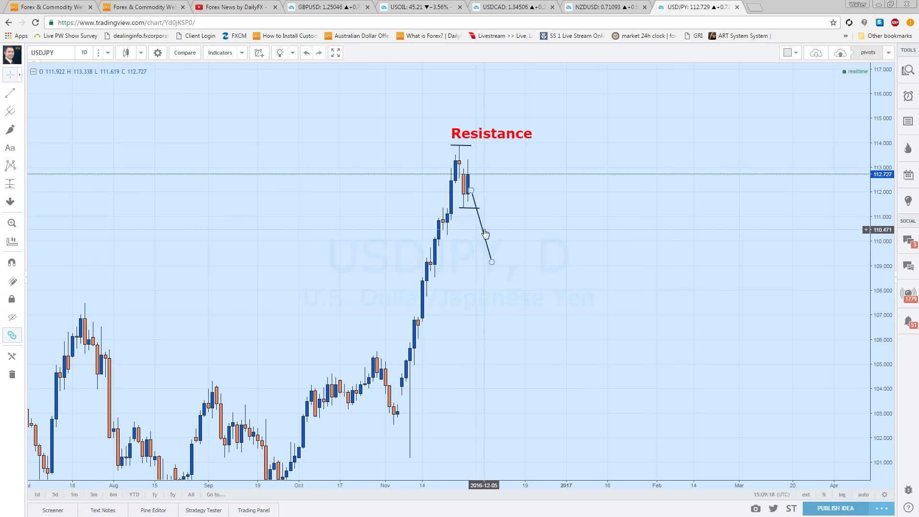
key(Delete)
click(483, 133)
key(Delete)
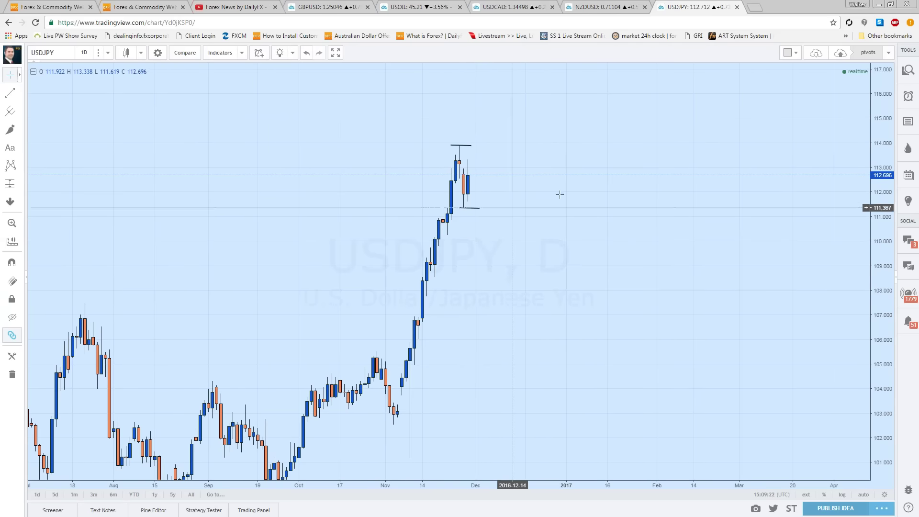
Extend the lower horizontal line to the right and add a red BUY label just above it
click(477, 209)
drag(478, 208, 516, 207)
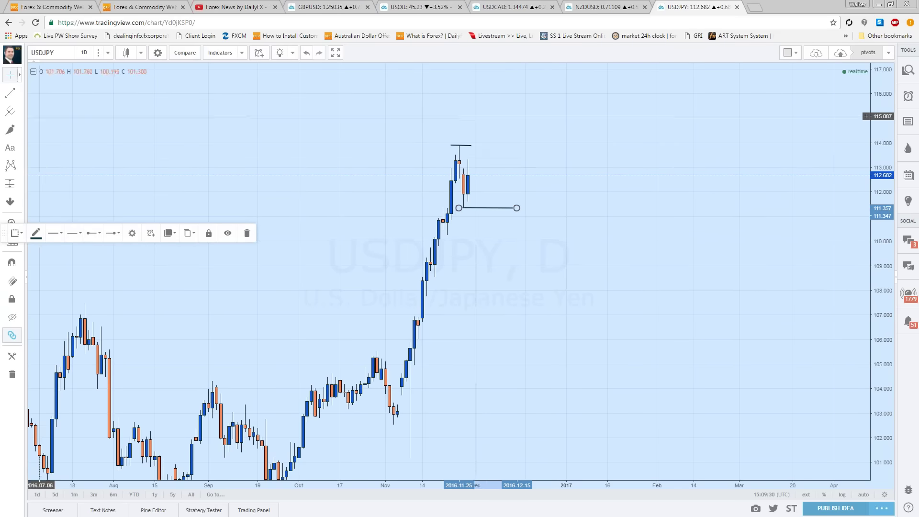
click(20, 92)
click(46, 93)
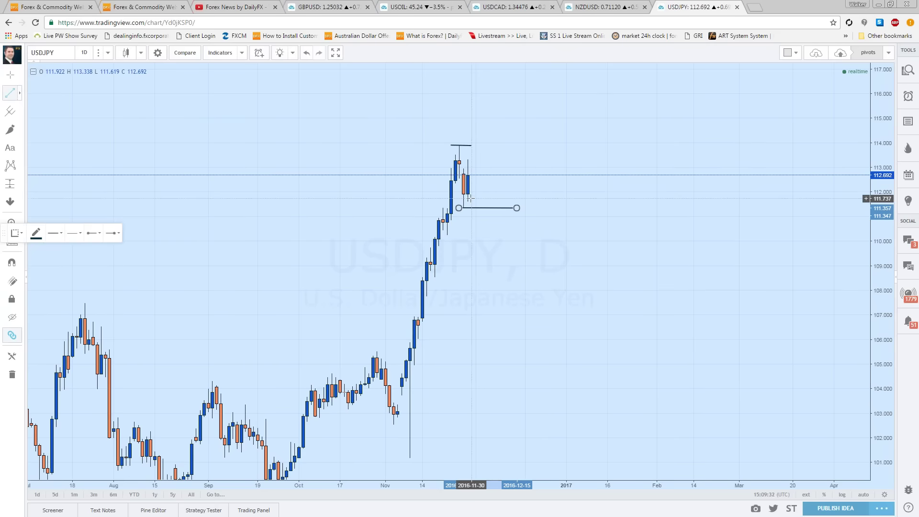
click(19, 148)
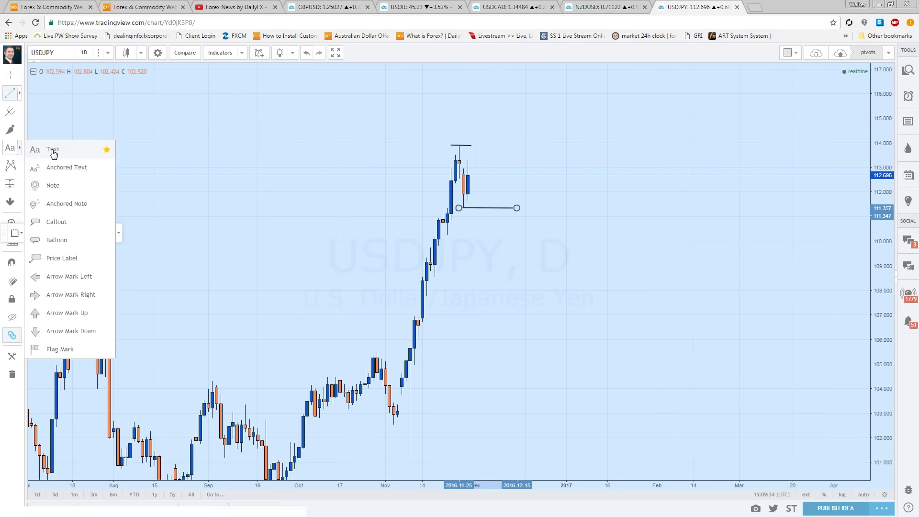
click(52, 148)
click(478, 197)
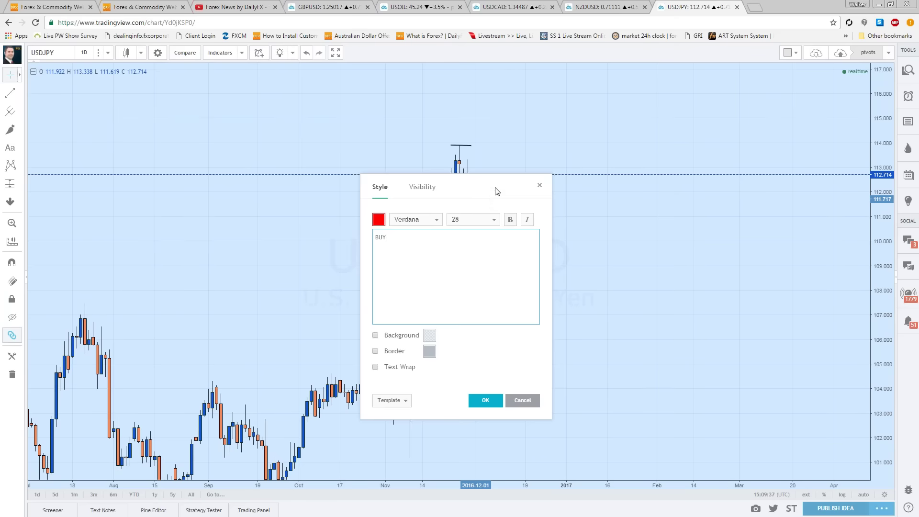
click(497, 399)
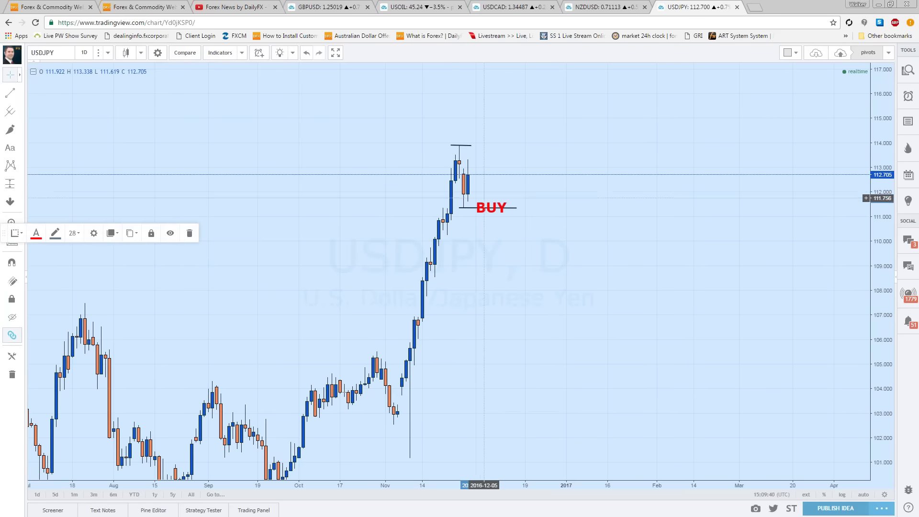
drag(483, 203, 484, 189)
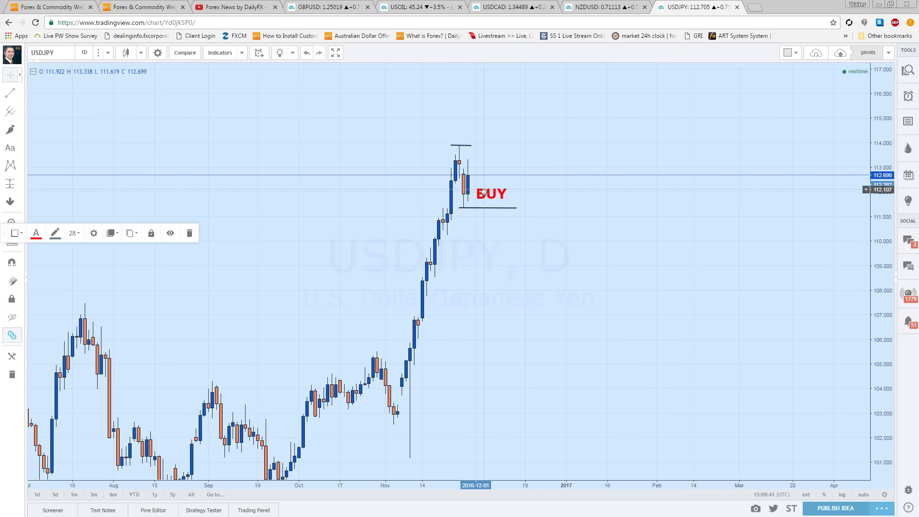
Add a red STOP label below the lower line
click(19, 148)
click(52, 149)
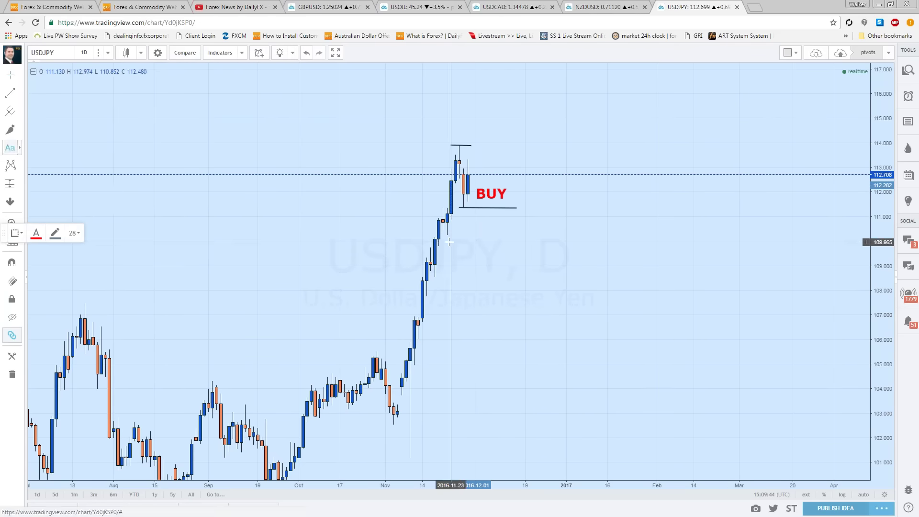
click(467, 219)
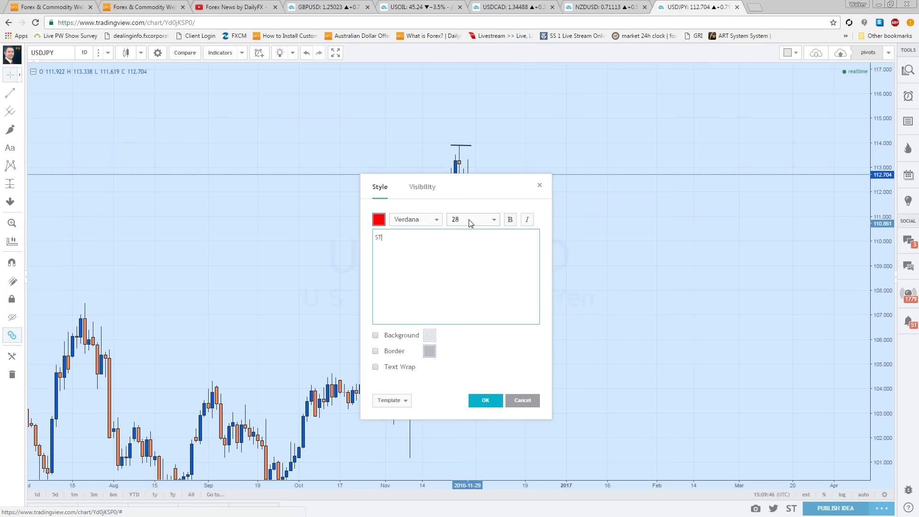
click(485, 401)
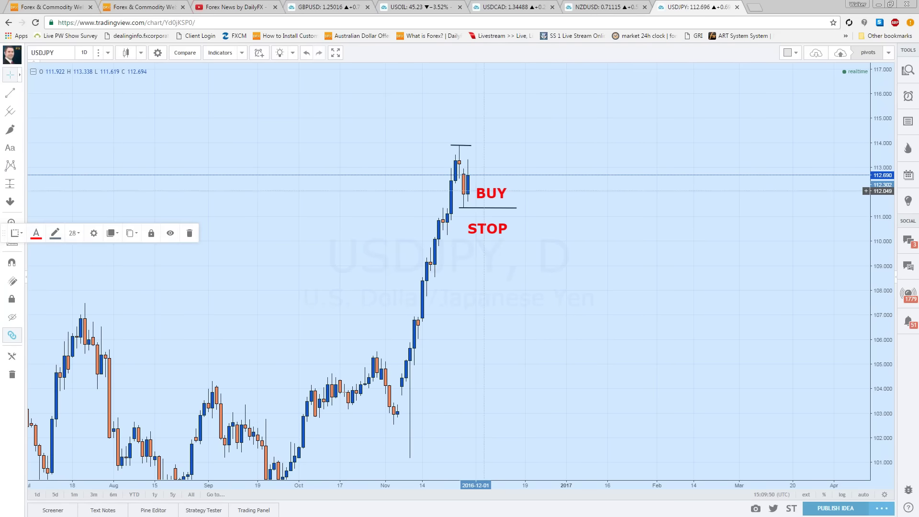
drag(484, 191, 479, 193)
Add a red LIMIT label high above the candles and nudge the labels into place
click(19, 148)
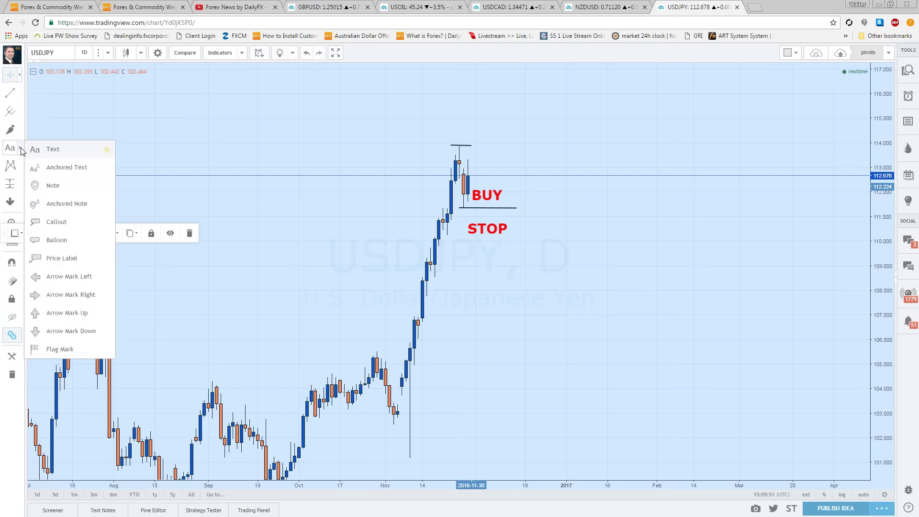
click(35, 157)
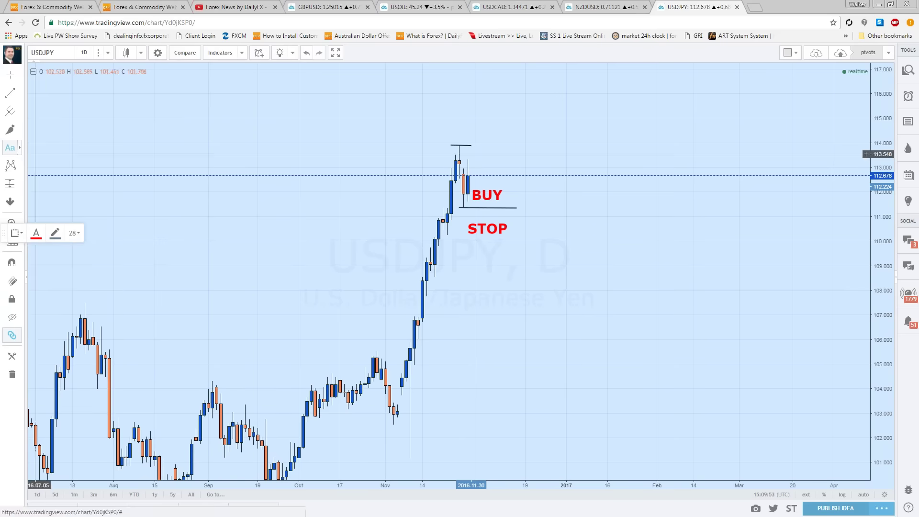
click(470, 94)
text(LIMIT)
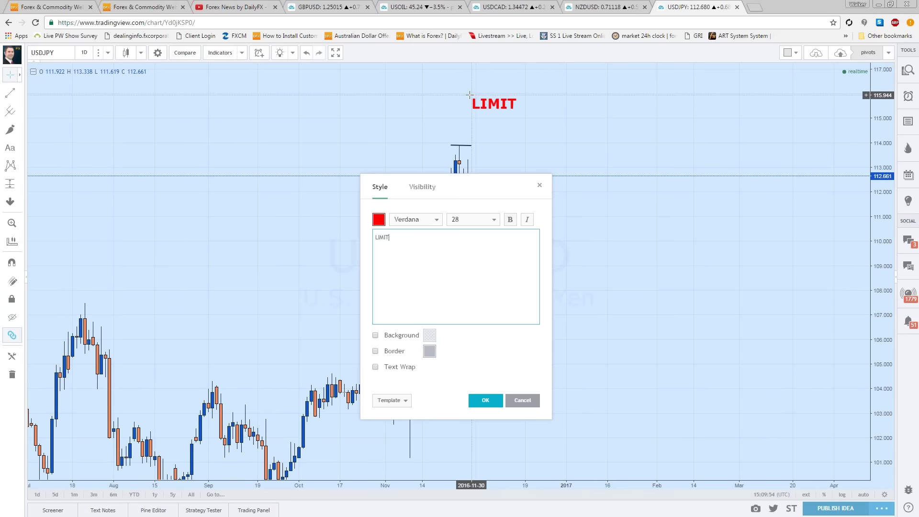
click(485, 398)
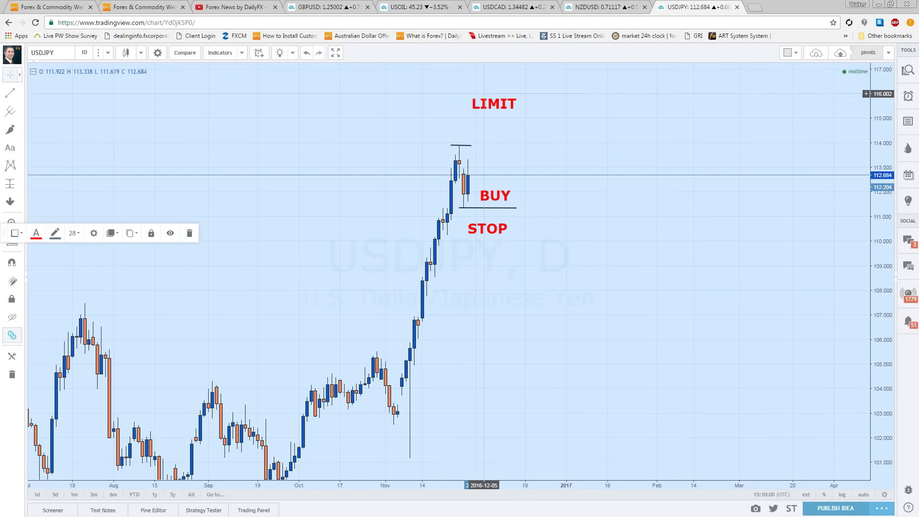
drag(494, 104, 490, 105)
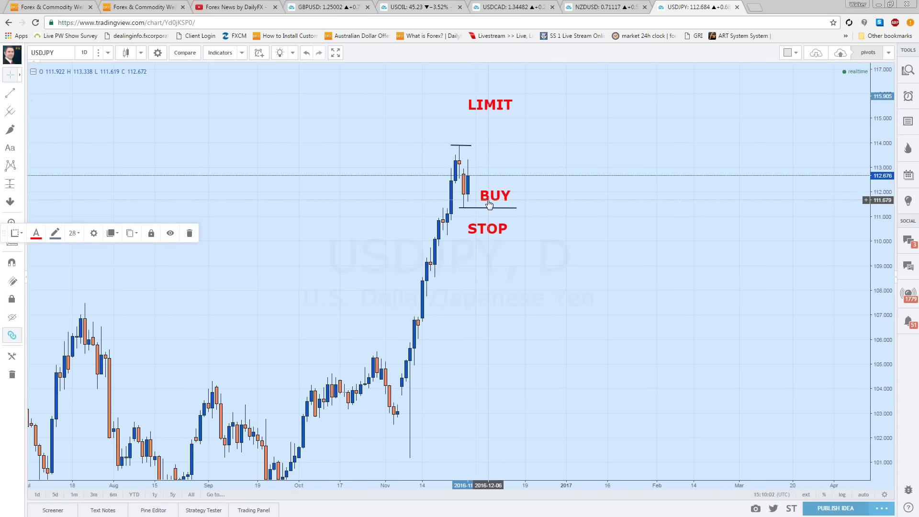
drag(487, 196, 484, 196)
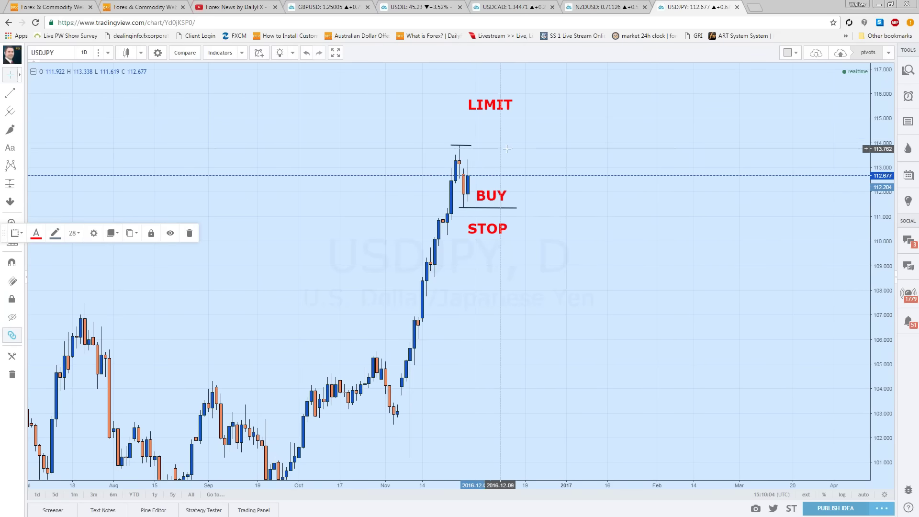
Draw a short slanted line beside BUY and lower the horizontal line to about 110.335
click(20, 92)
click(48, 93)
click(509, 191)
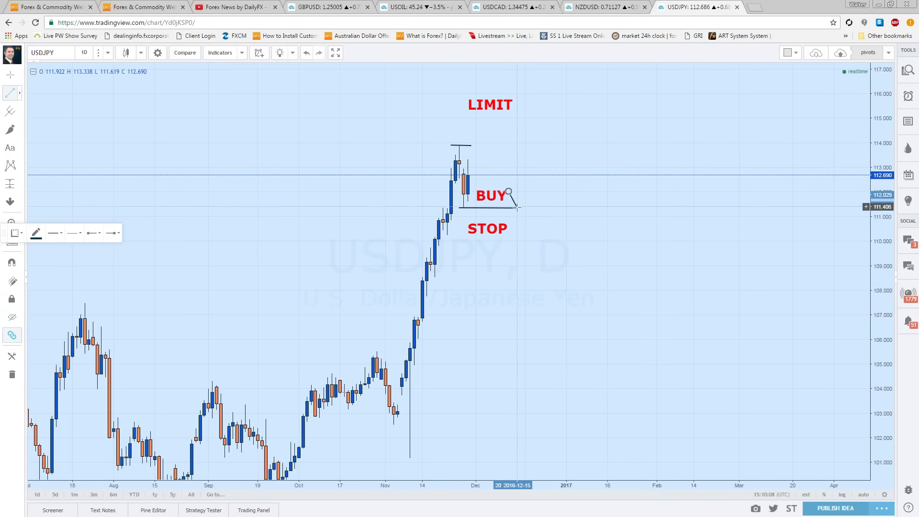
click(520, 218)
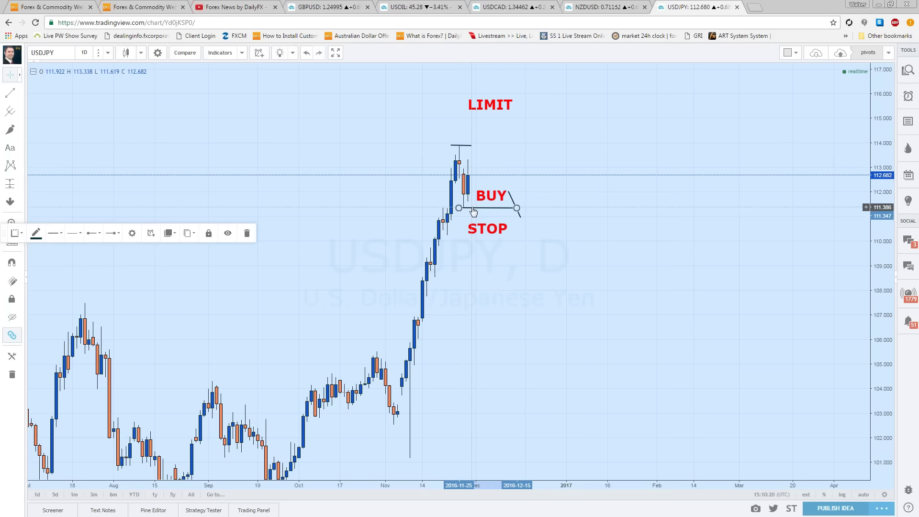
drag(472, 211, 468, 226)
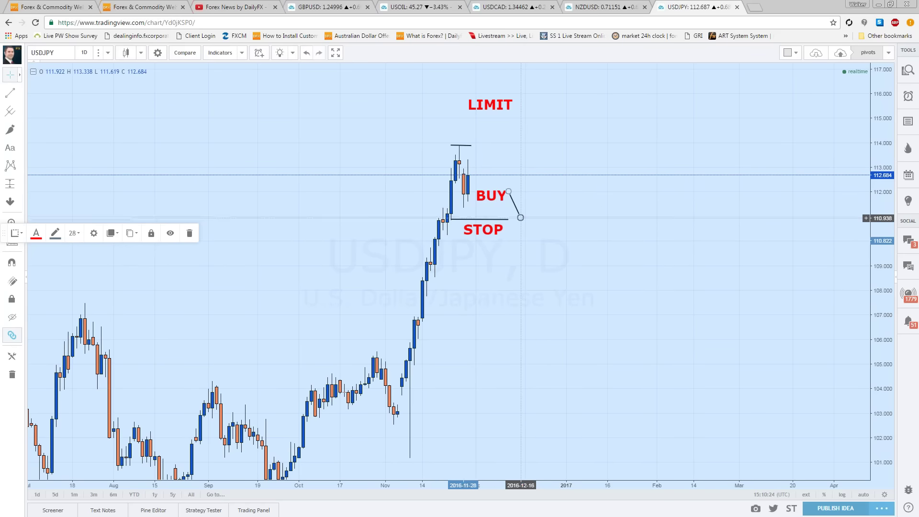
click(520, 219)
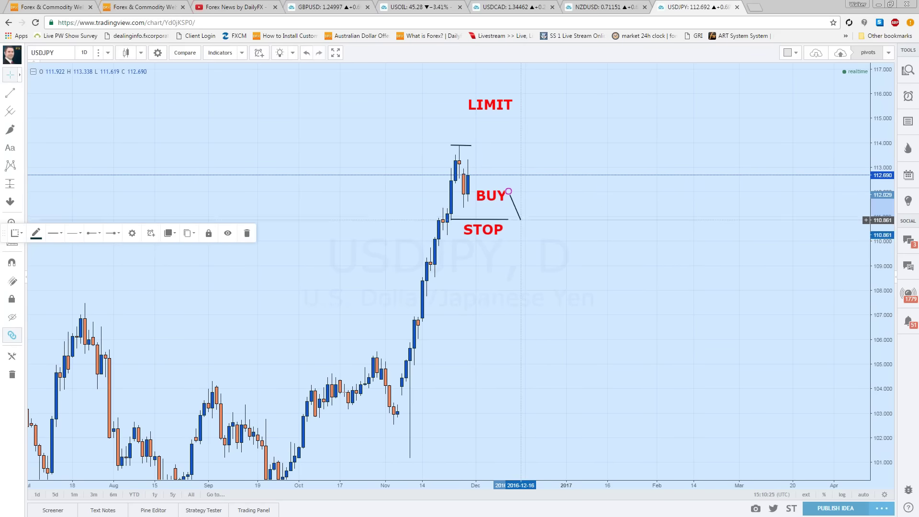
drag(485, 220, 485, 244)
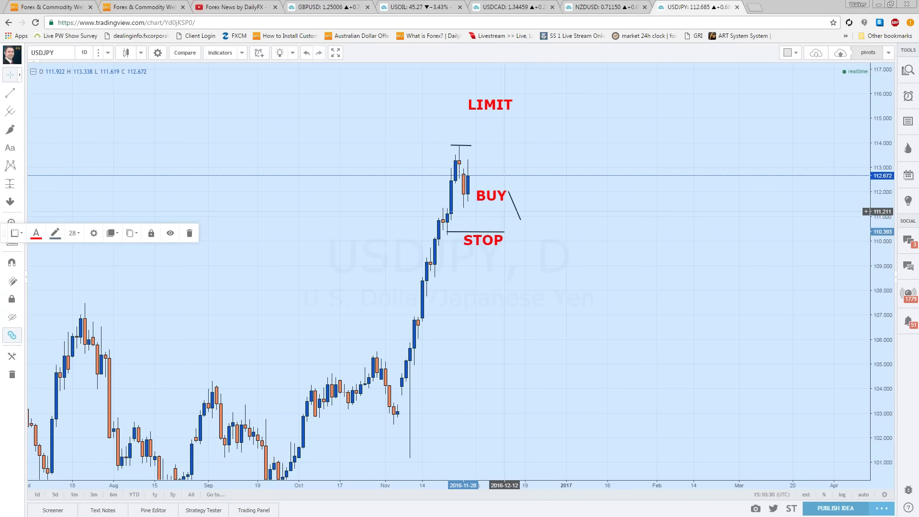
Stretch the diagonal line down toward 108.2, then raise the horizontal line and STOP label beneath BUY
click(513, 205)
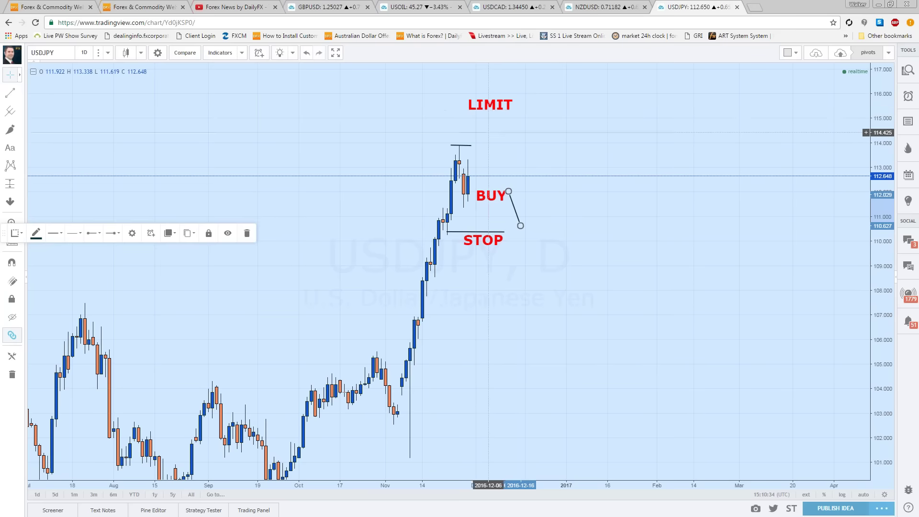
drag(485, 102, 483, 109)
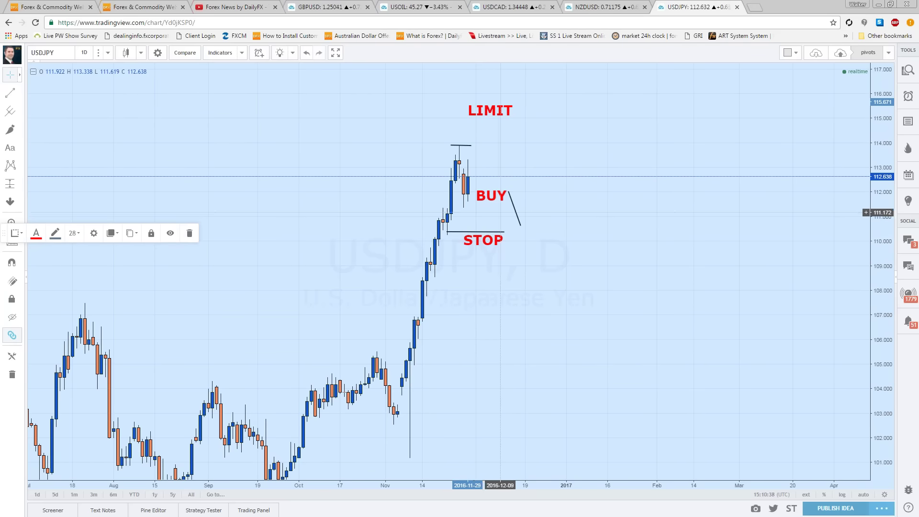
drag(524, 225, 472, 290)
click(525, 237)
drag(525, 237, 570, 285)
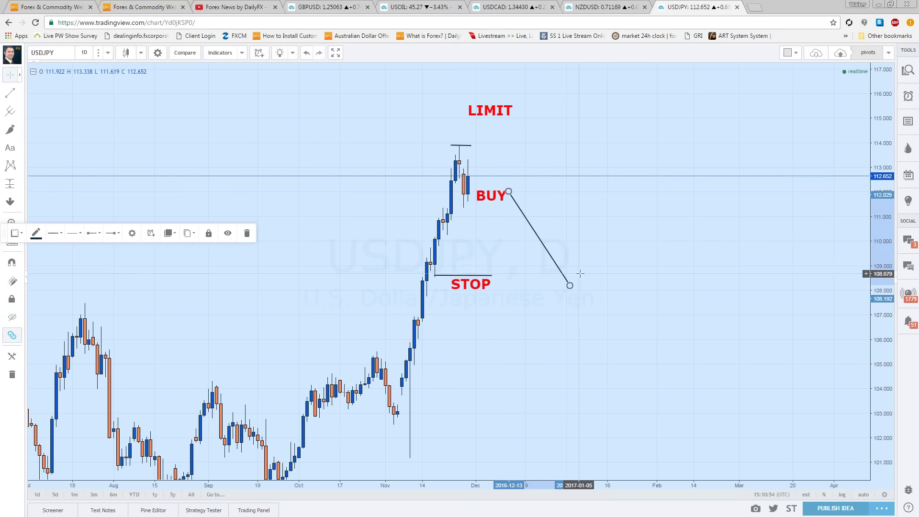
drag(456, 286, 469, 312)
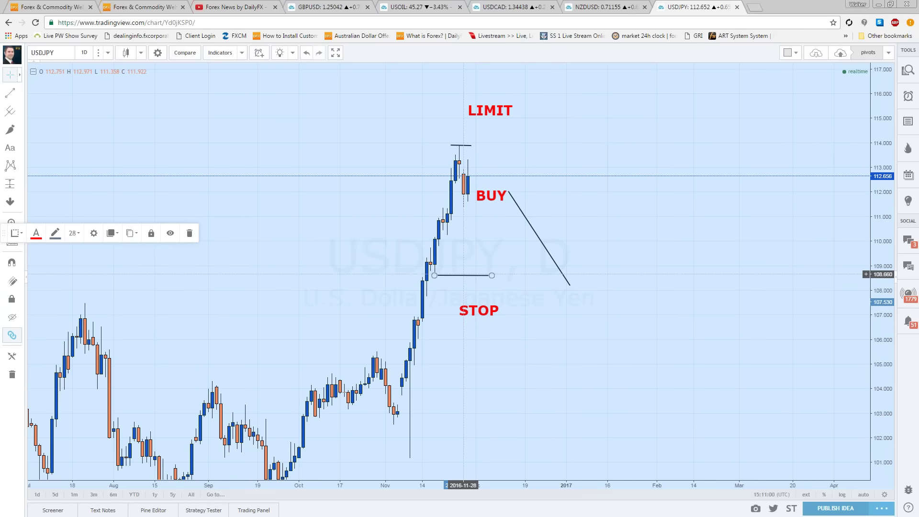
drag(463, 274, 488, 205)
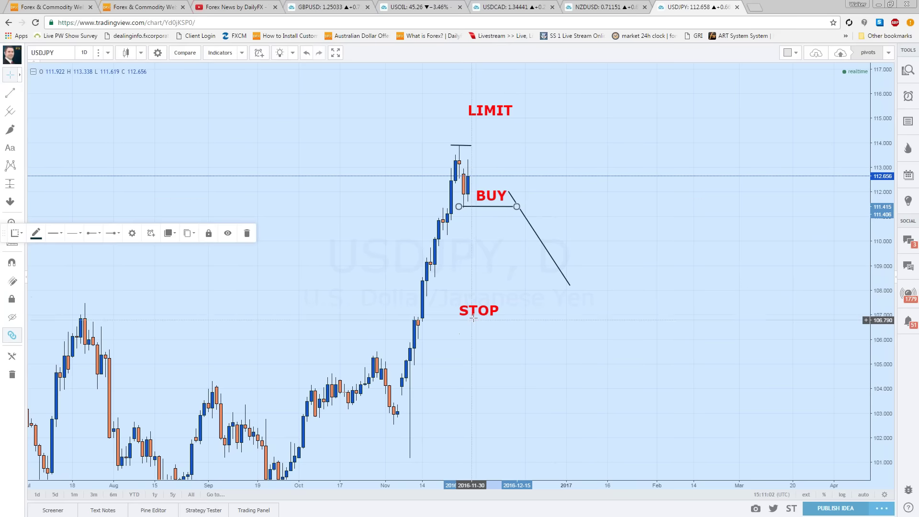
drag(473, 317, 480, 224)
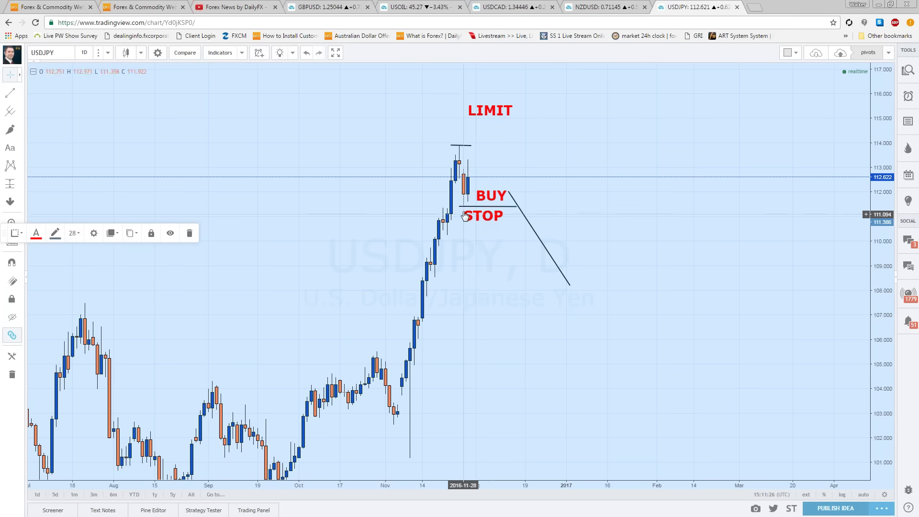
Delete the STOP and BUY text labels from the USDJPY chart
mouse_move(480, 223)
mouse_down()
mouse_move(524, 430)
mouse_move(472, 216)
mouse_up()
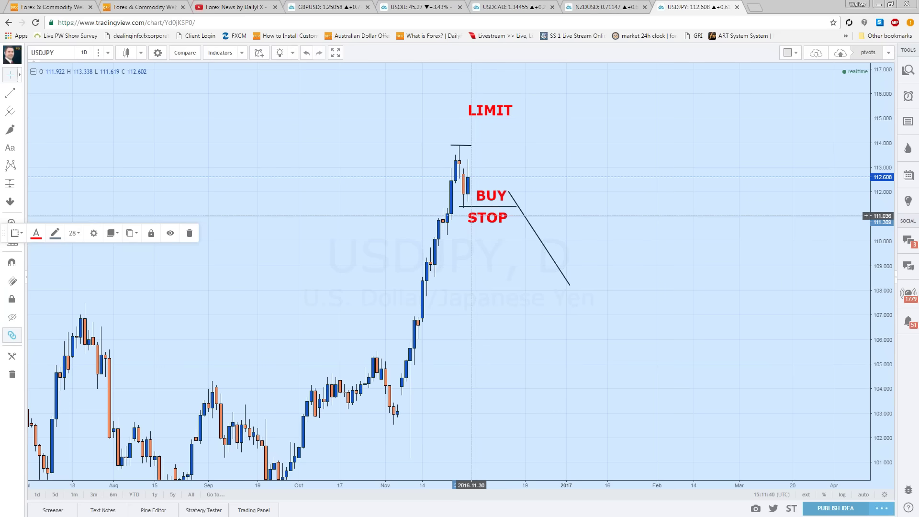
key(Delete)
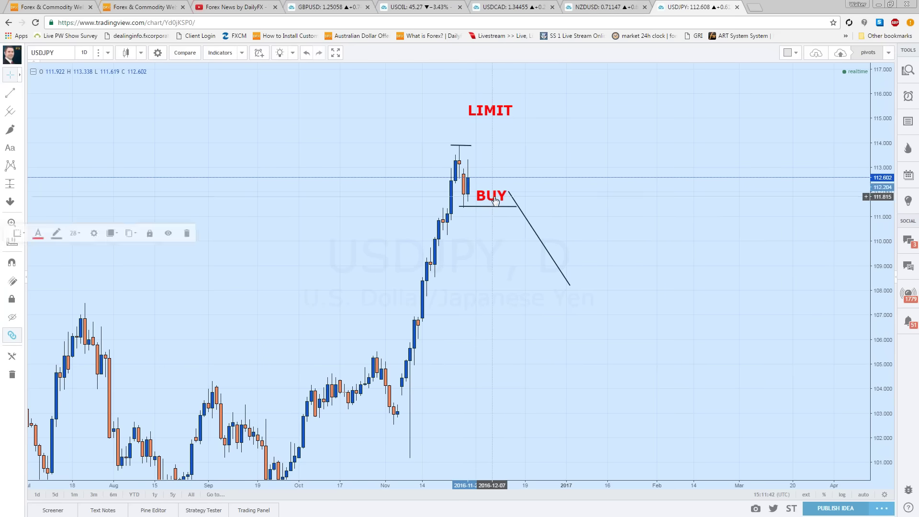
click(495, 197)
key(Delete)
click(483, 111)
Delete the red LIMIT text label
key(Delete)
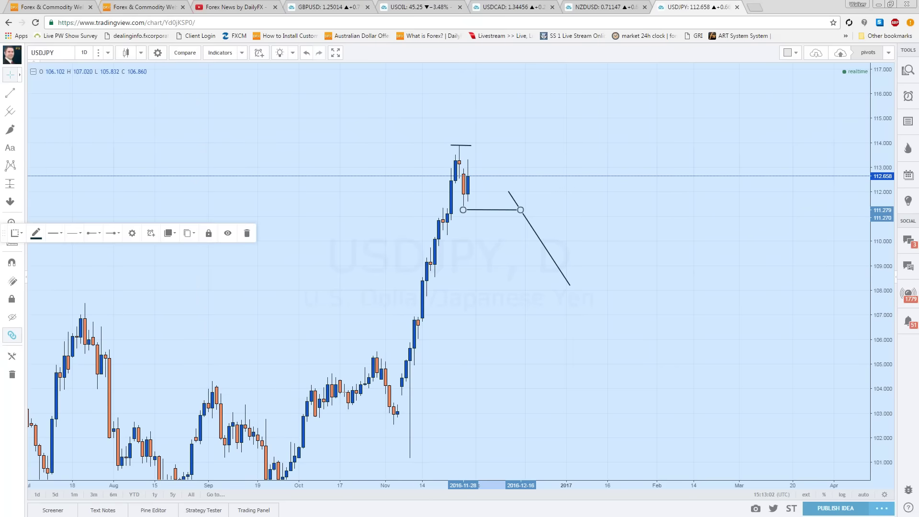
Insert the built-in Donchian Channels (20) indicator by searching 'donci' in the indicator picker
right_click(362, 119)
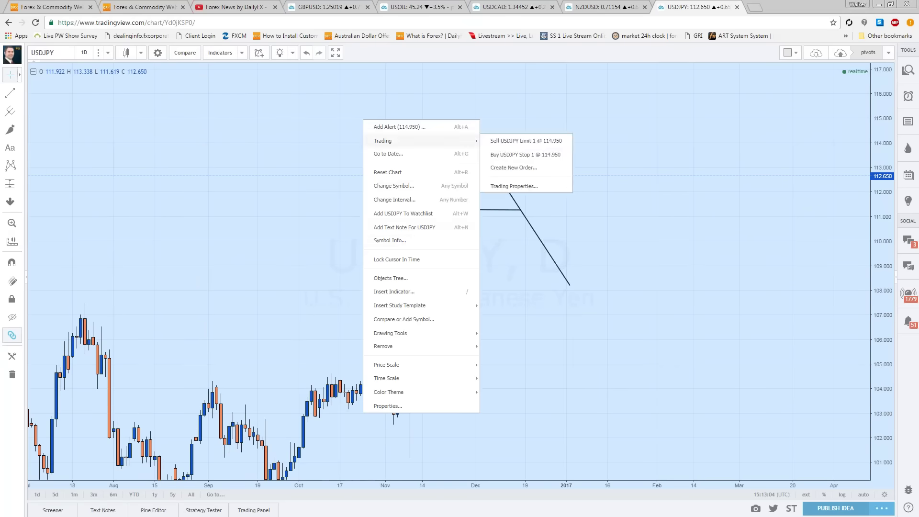
click(414, 293)
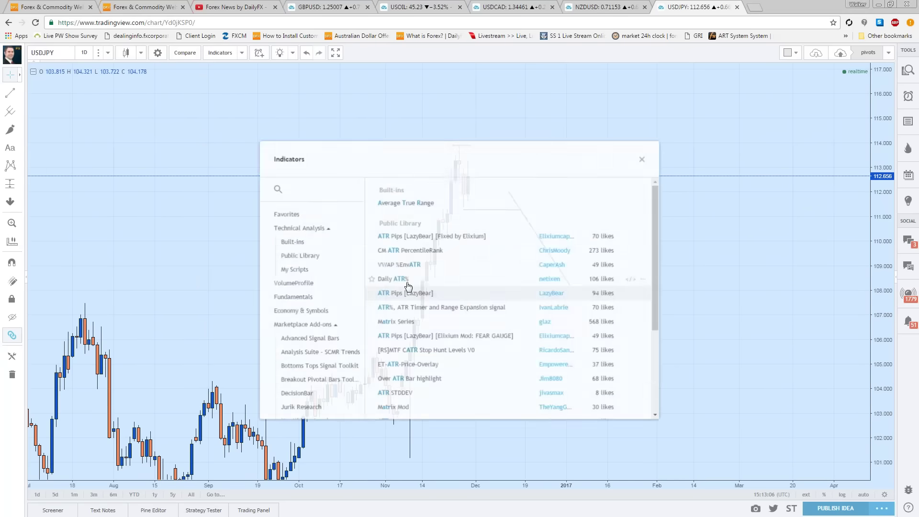
text(donci)
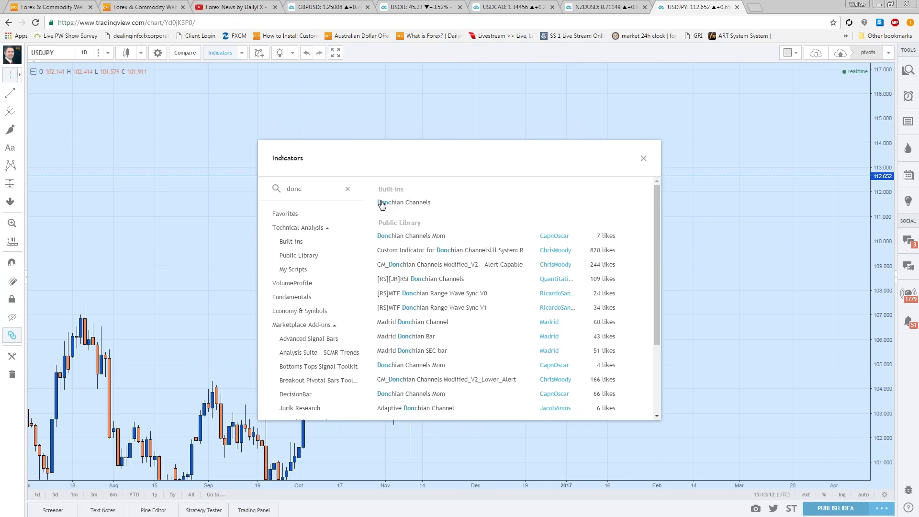
click(388, 202)
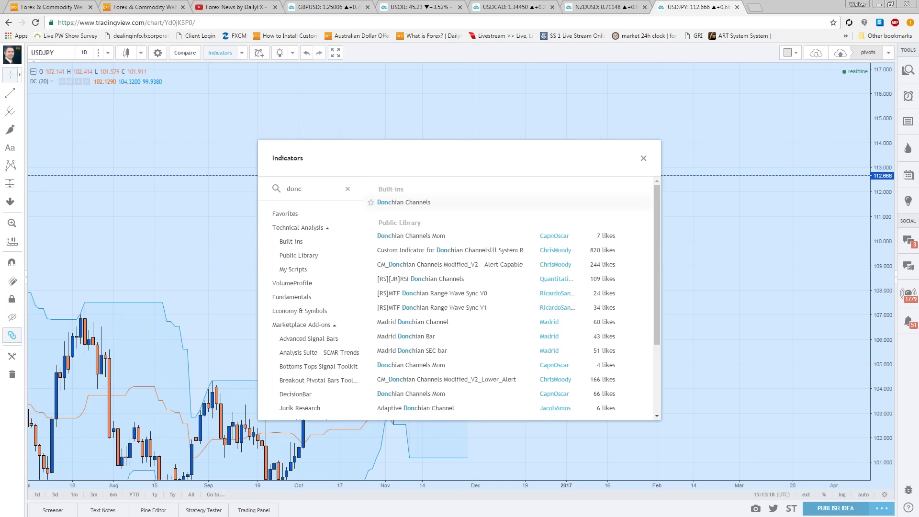
In the Donchian Channels style settings, hide the Basis line and thicken the lower band
click(643, 158)
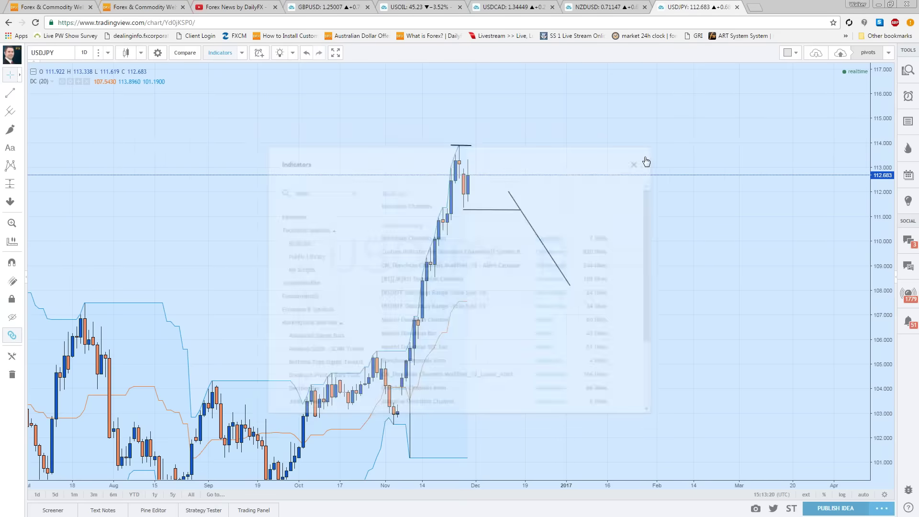
scroll(382, 321, up, 1)
scroll(382, 322, left, 10)
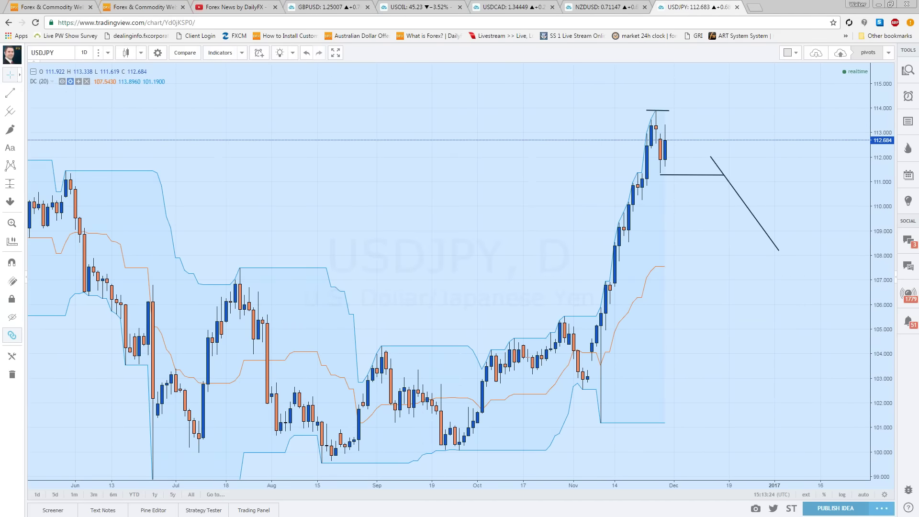
click(71, 81)
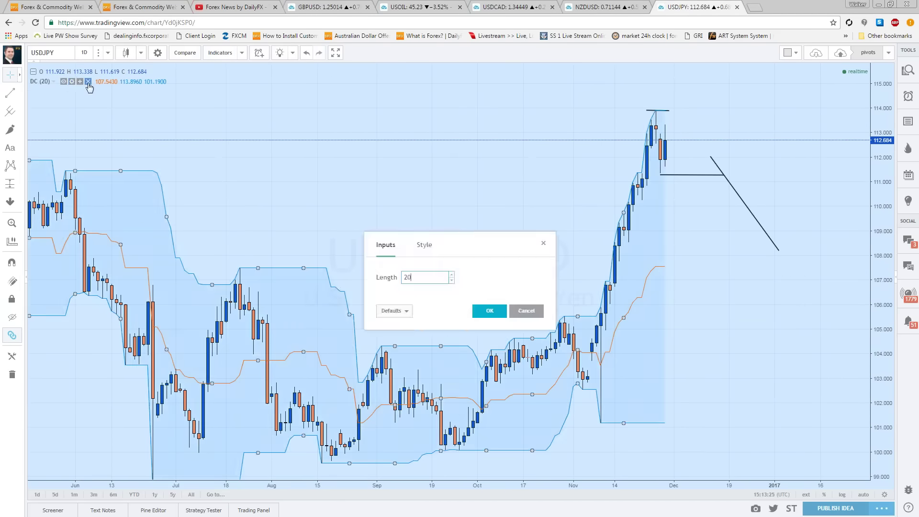
click(423, 251)
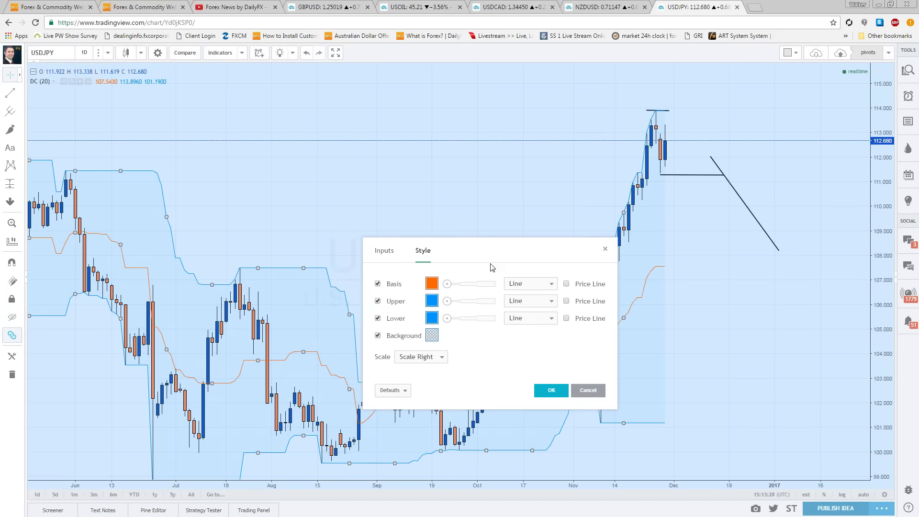
click(377, 283)
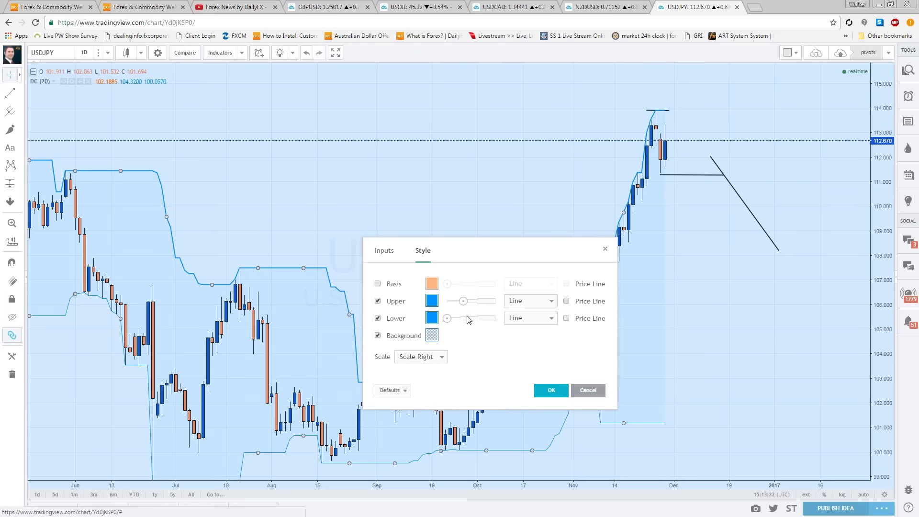
drag(468, 320, 494, 318)
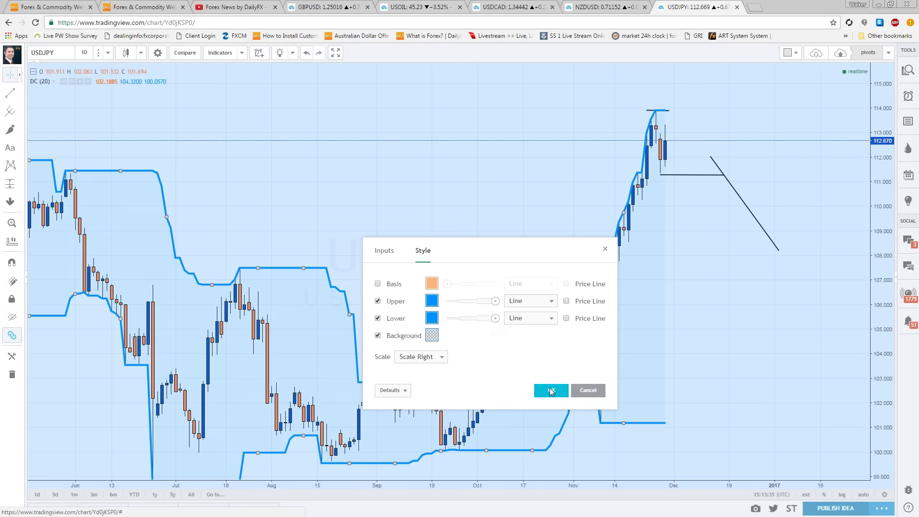
Apply the new band styling, then delete the short horizontal line at the USDJPY high
click(551, 392)
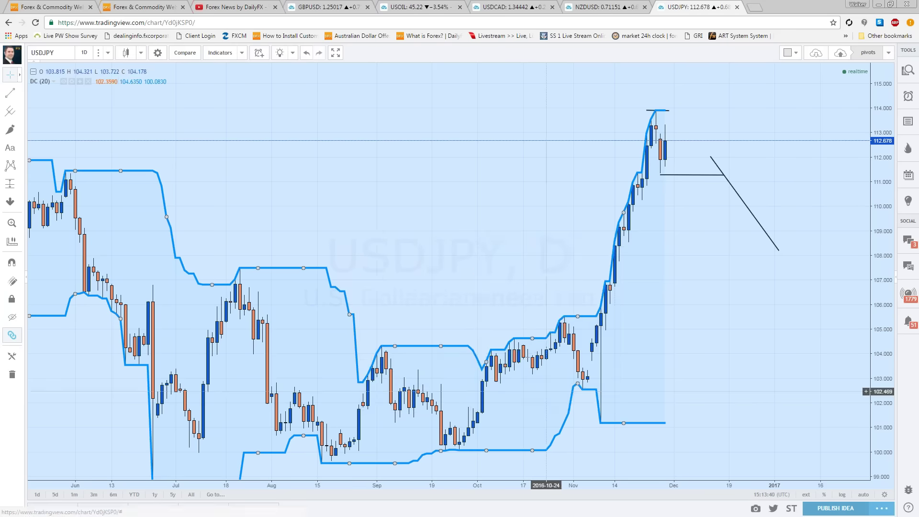
scroll(544, 121, up, 4)
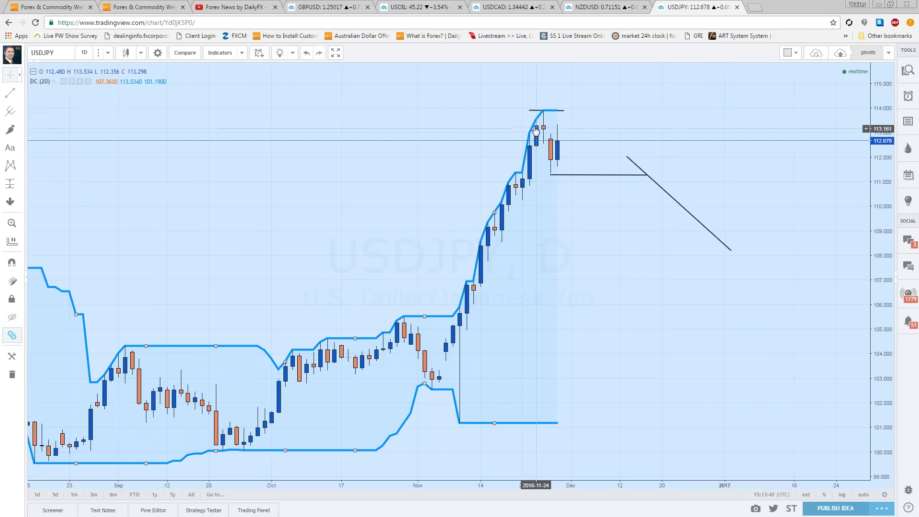
click(563, 110)
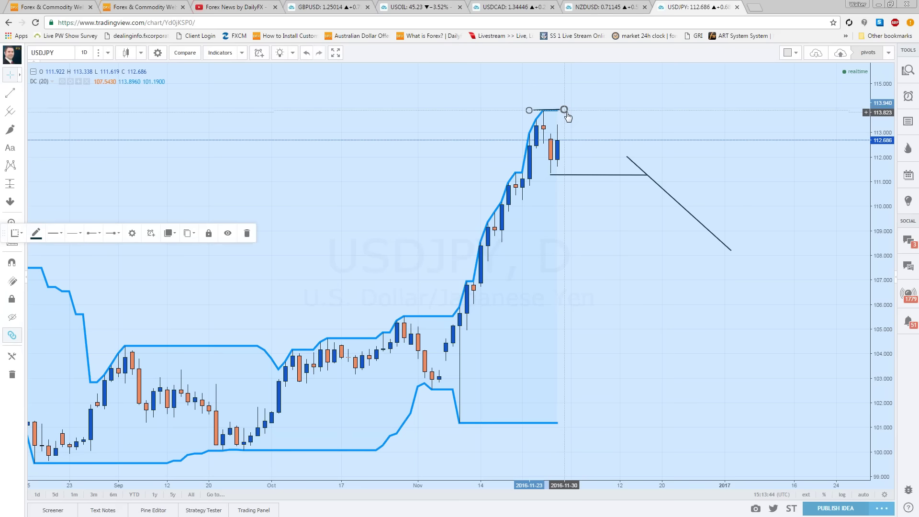
key(Delete)
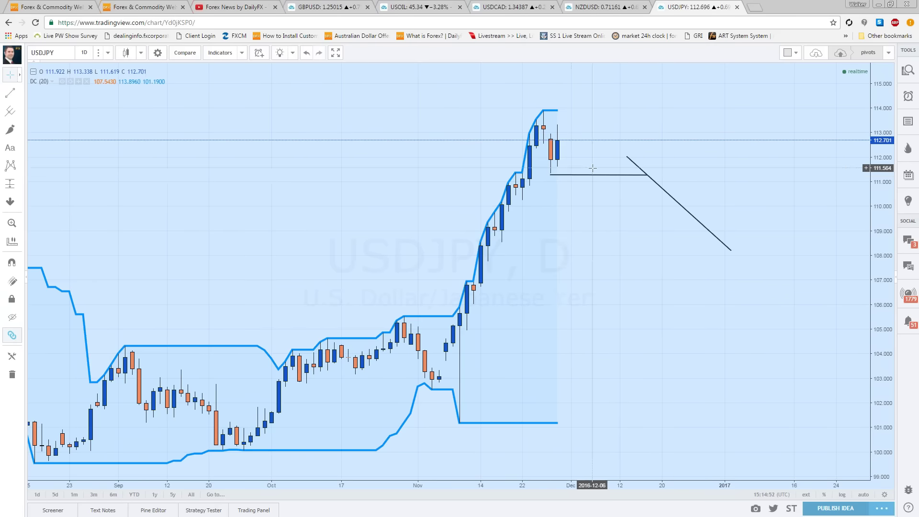
click(564, 175)
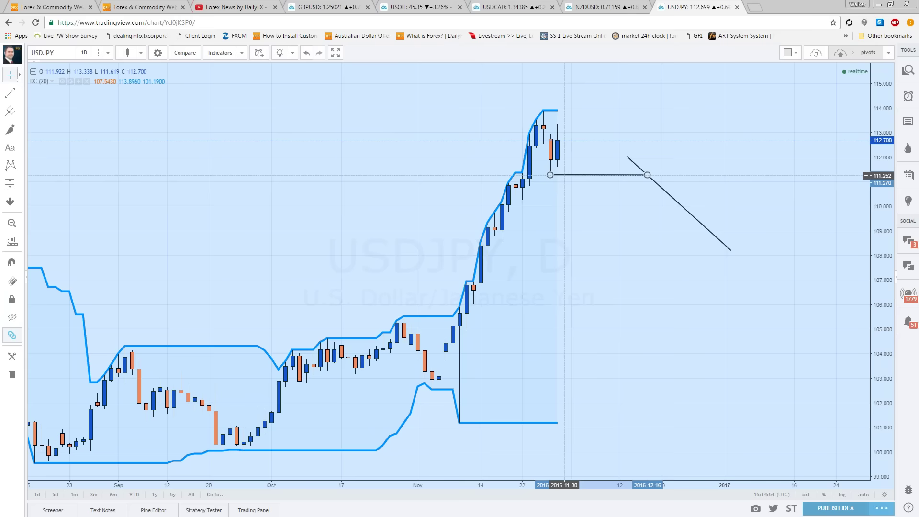
key(Delete)
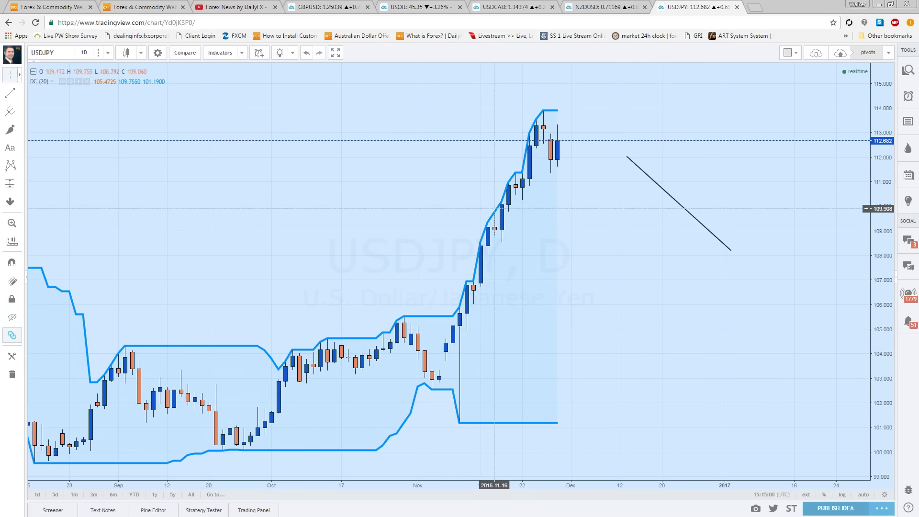
drag(591, 186, 606, 227)
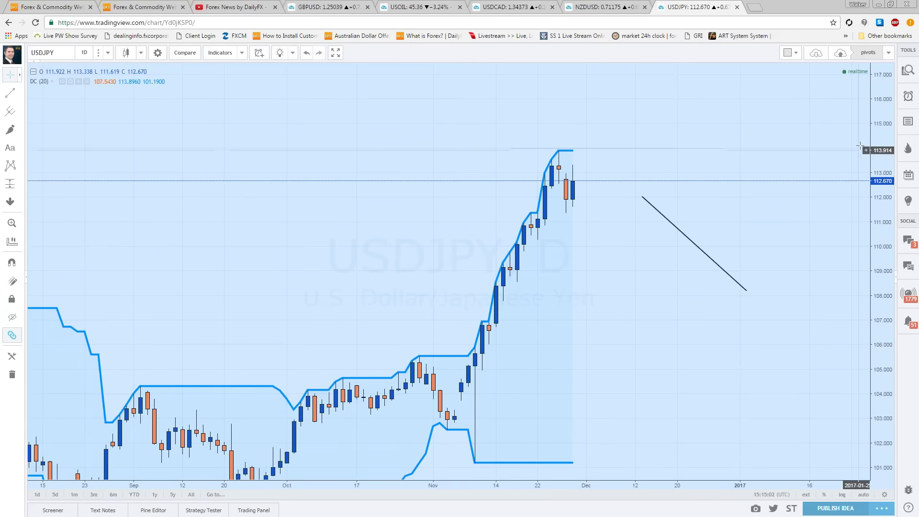
drag(882, 136, 882, 163)
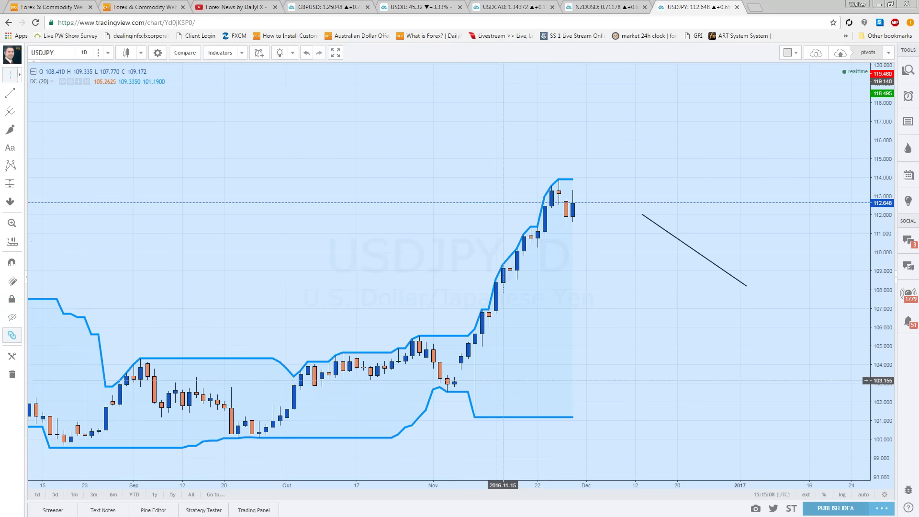
Open the chart's display properties from the context menu and close them without changes
right_click(474, 319)
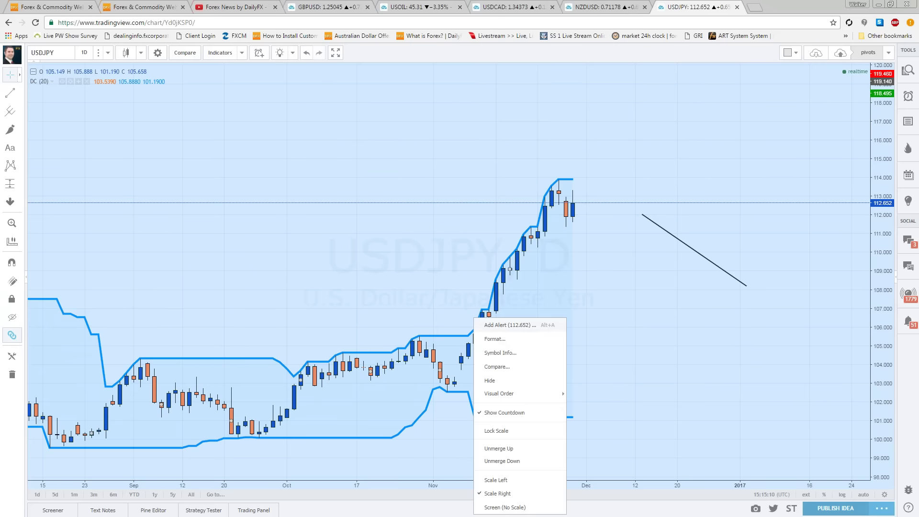
click(503, 339)
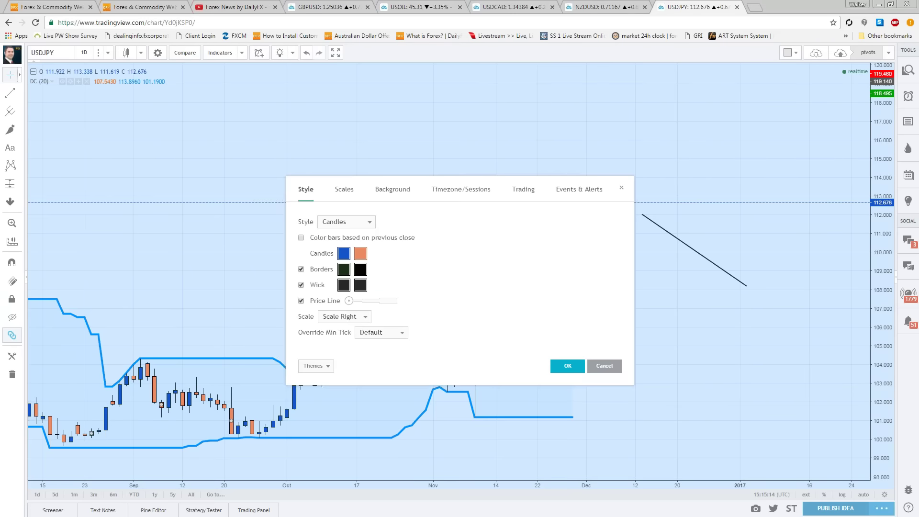
click(621, 188)
Change the Donchian Channels Length input to 5 and apply it
click(72, 84)
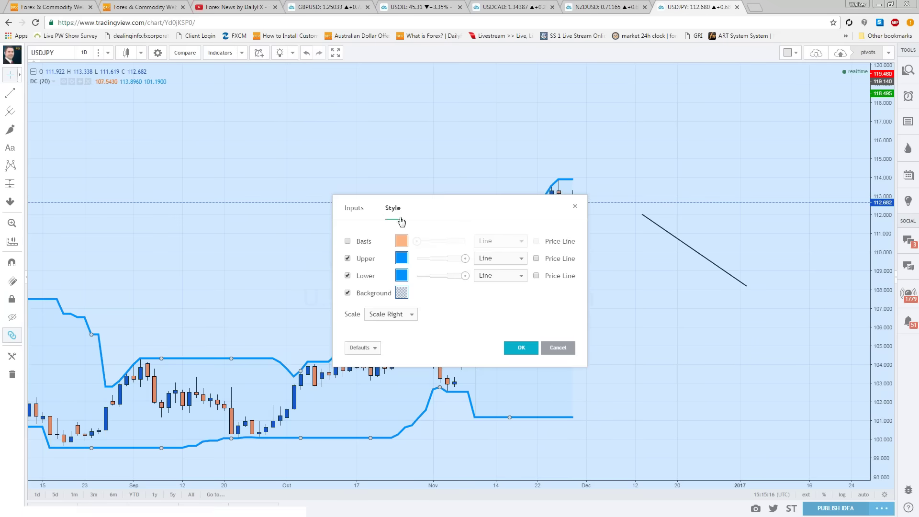
click(354, 207)
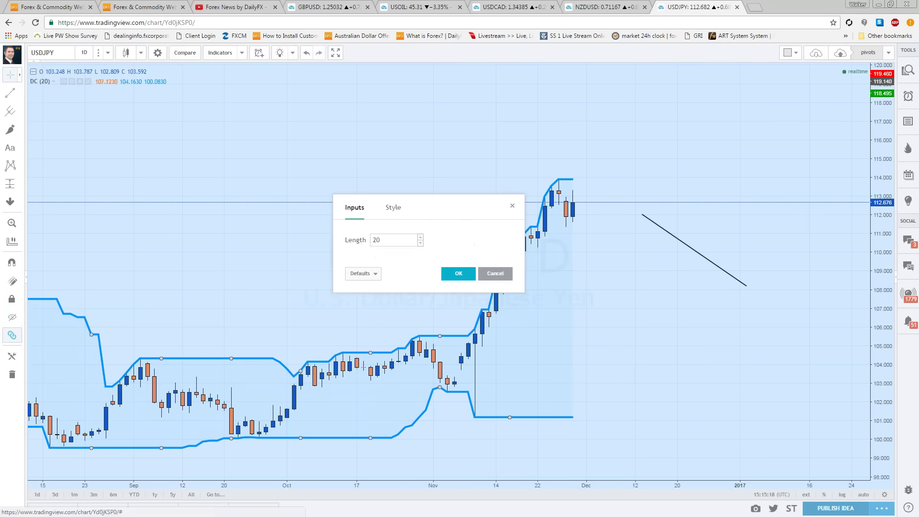
click(395, 244)
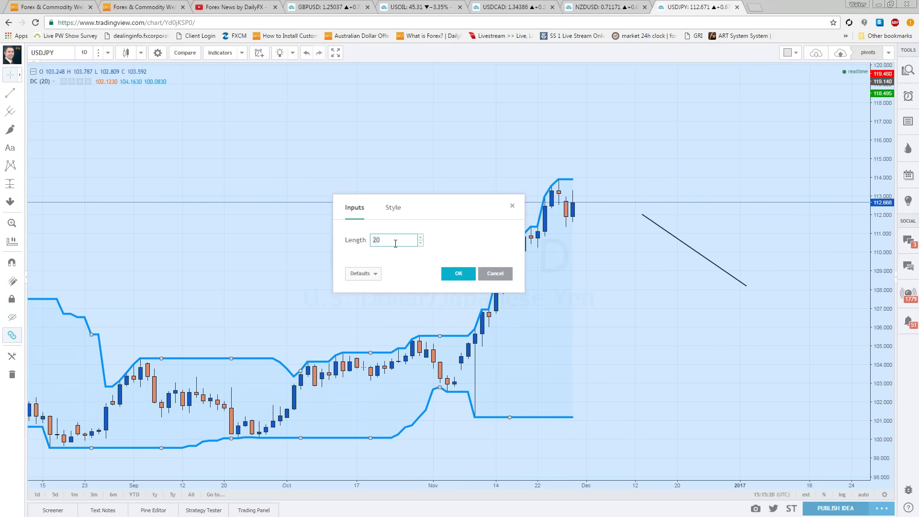
key(BackSpace)
key(BackSpace)
text(5)
click(452, 277)
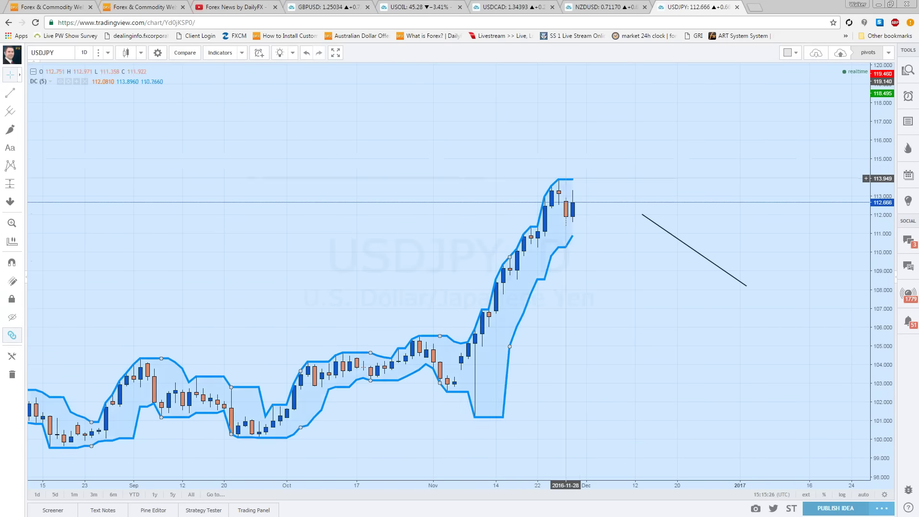
scroll(565, 178, up, 2)
Select and delete the old descending trend line on the USDJPY chart
click(588, 215)
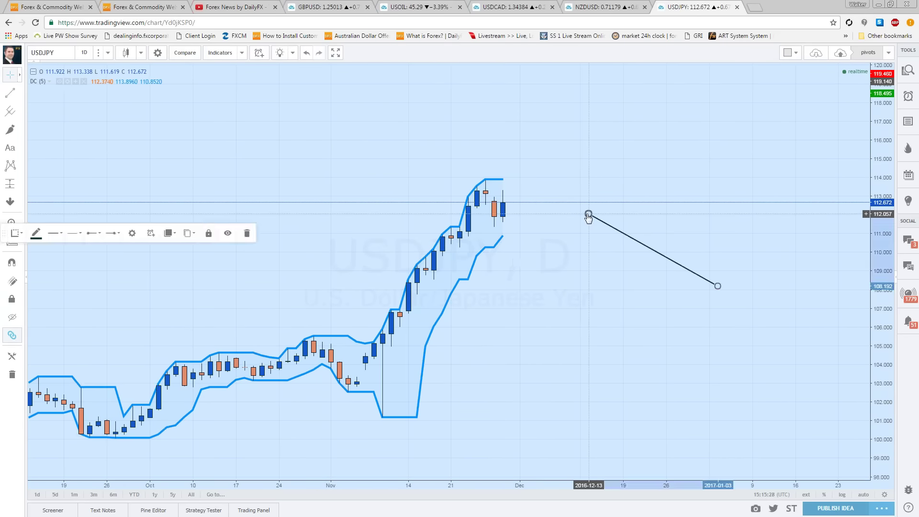
key(Delete)
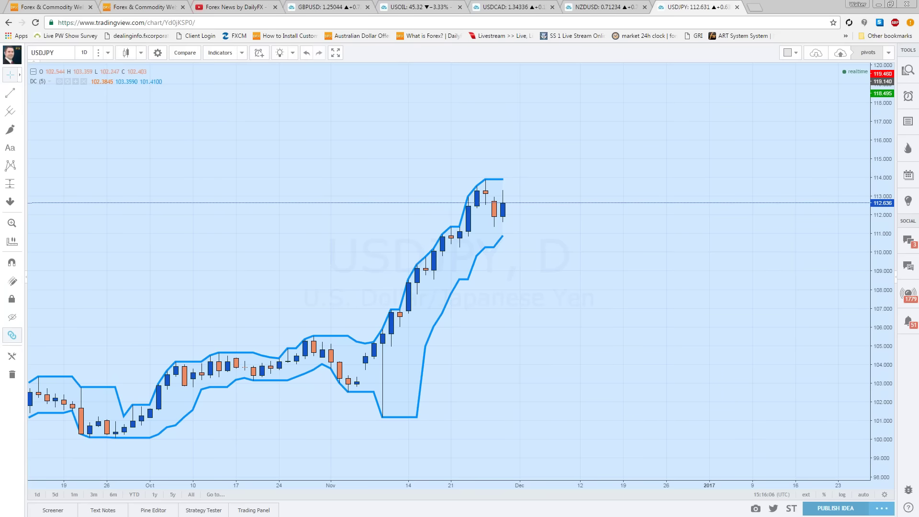
click(20, 94)
Draw a trend line from the latest USDJPY candle sloping down to about 107.12
click(46, 93)
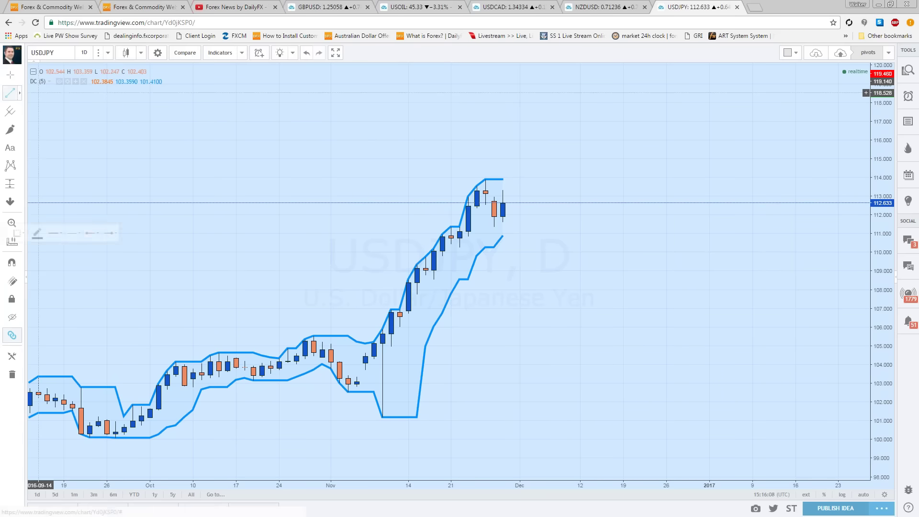
drag(502, 212, 545, 141)
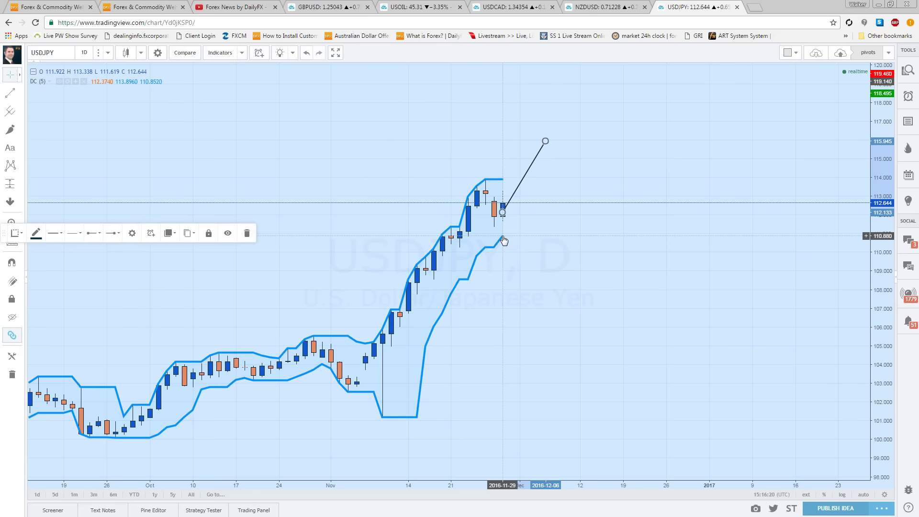
drag(545, 141, 554, 307)
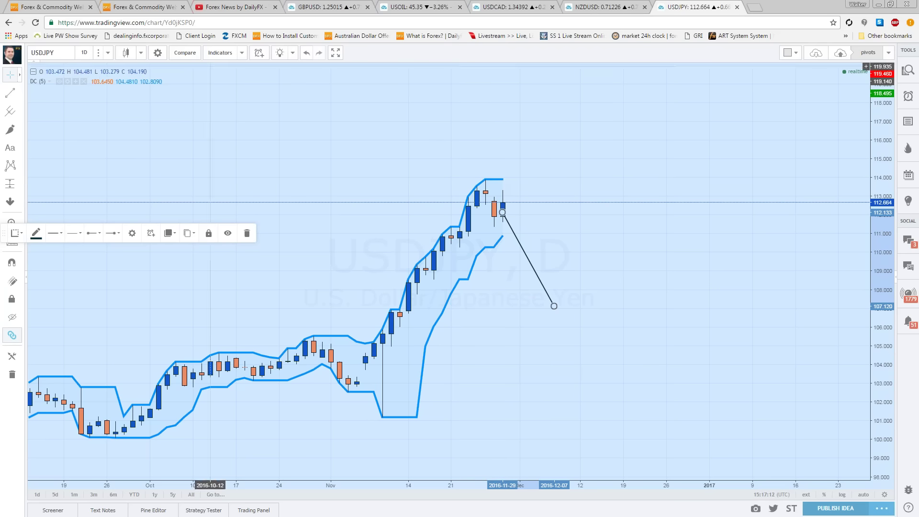
Change the USDJPY chart interval from daily to 1 hour candles
click(108, 54)
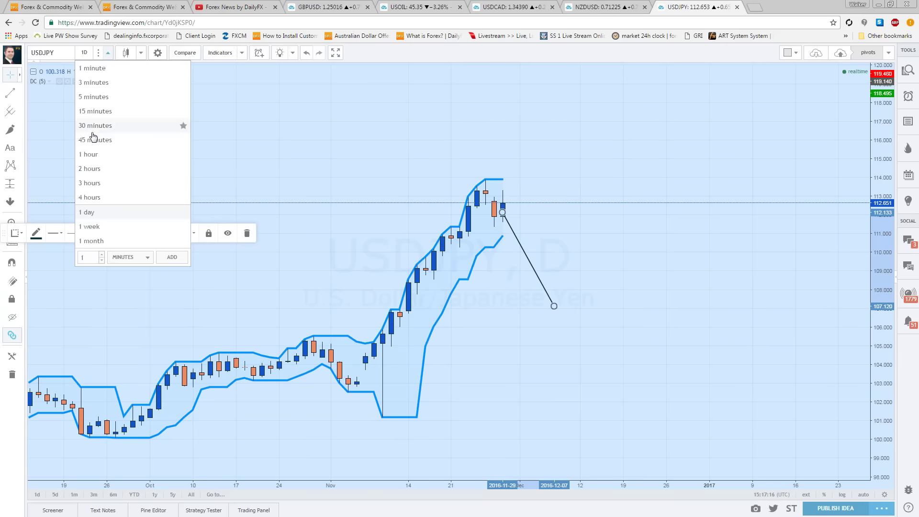
click(86, 154)
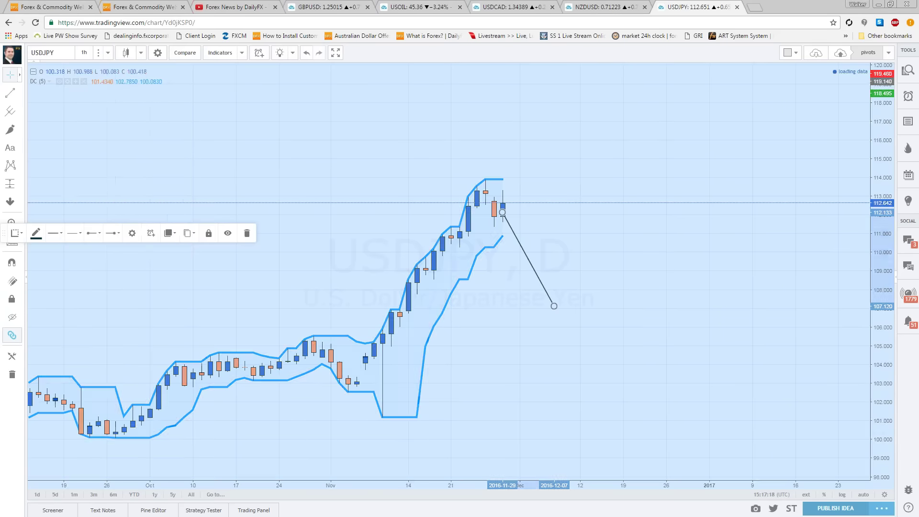
scroll(460, 138, up, 3)
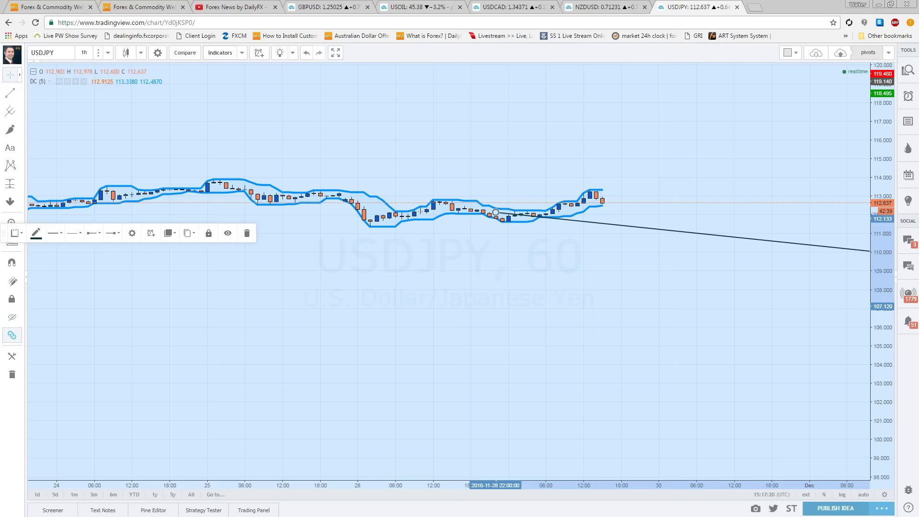
scroll(232, 198, up, 2)
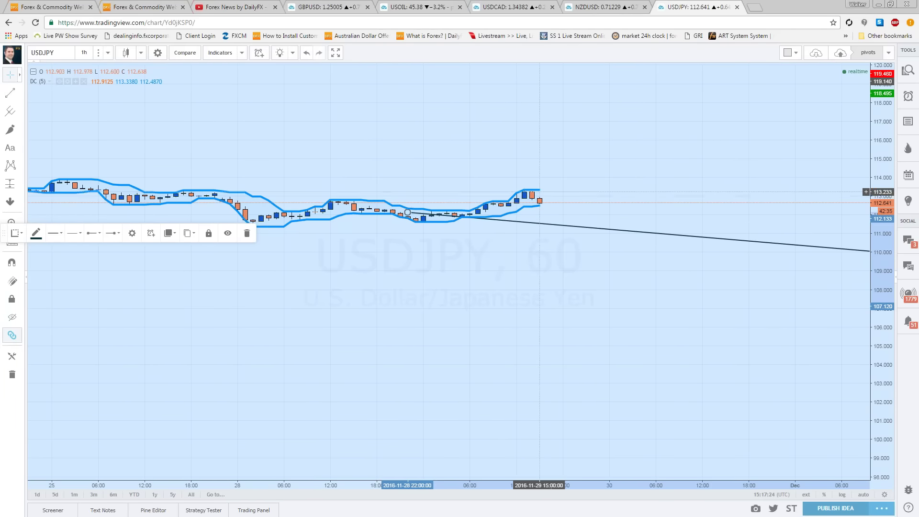
Auto-scale the hourly chart's price axis so the candles fill the height
right_click(888, 151)
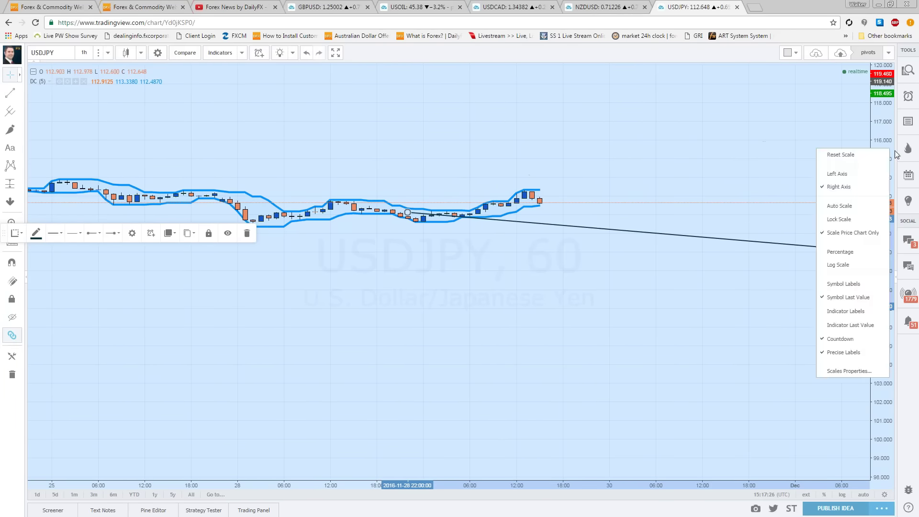
click(858, 211)
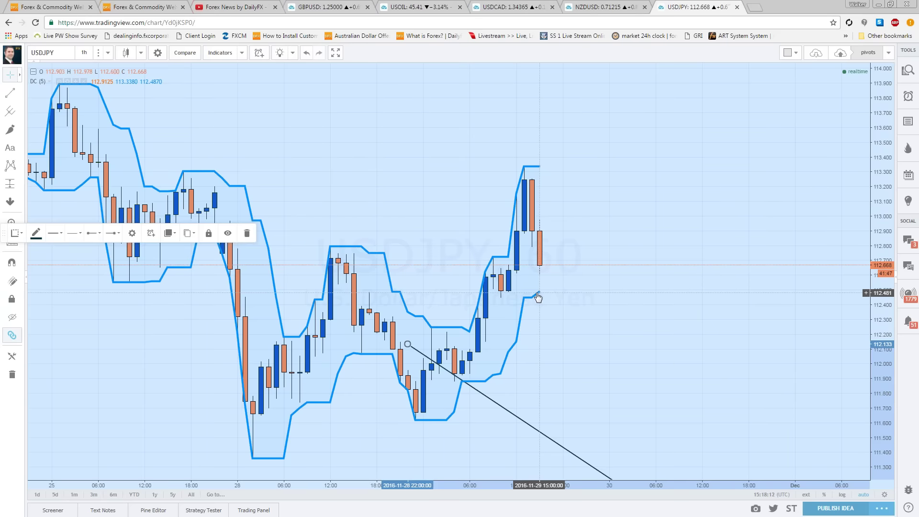
click(68, 82)
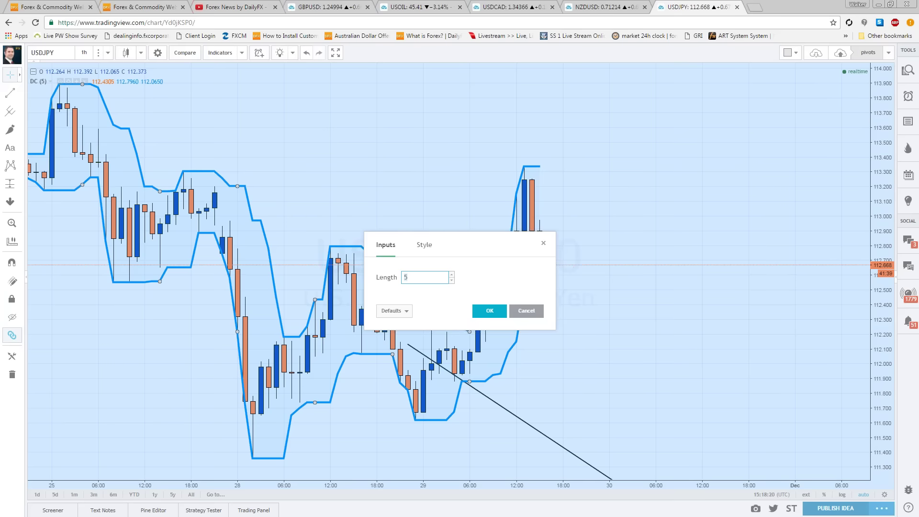
Set the Donchian Channels Length to 25 and apply it to the hourly chart
key(BackSpace)
text(25)
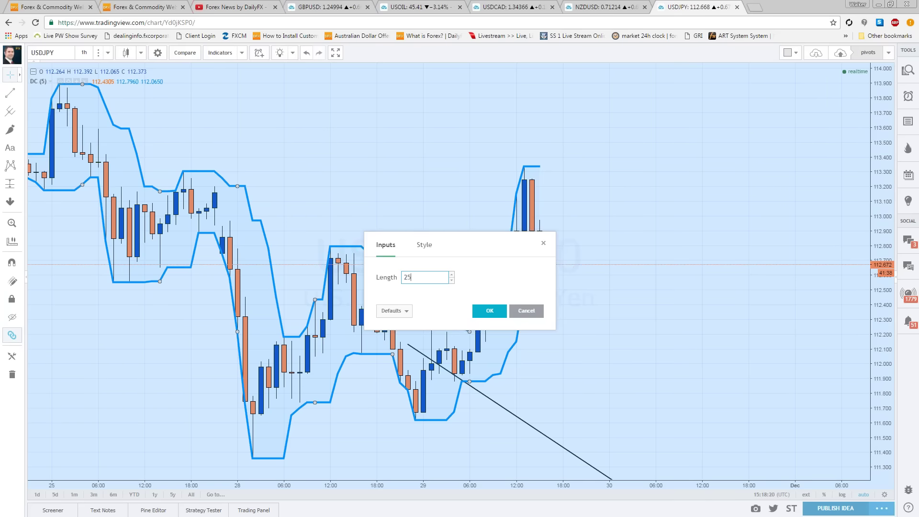
click(497, 312)
scroll(416, 300, down, 4)
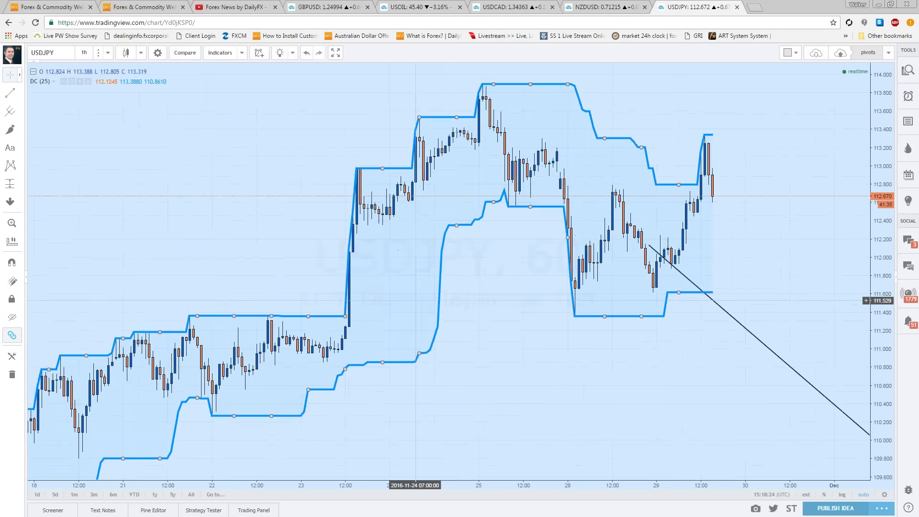
scroll(416, 301, down, 2)
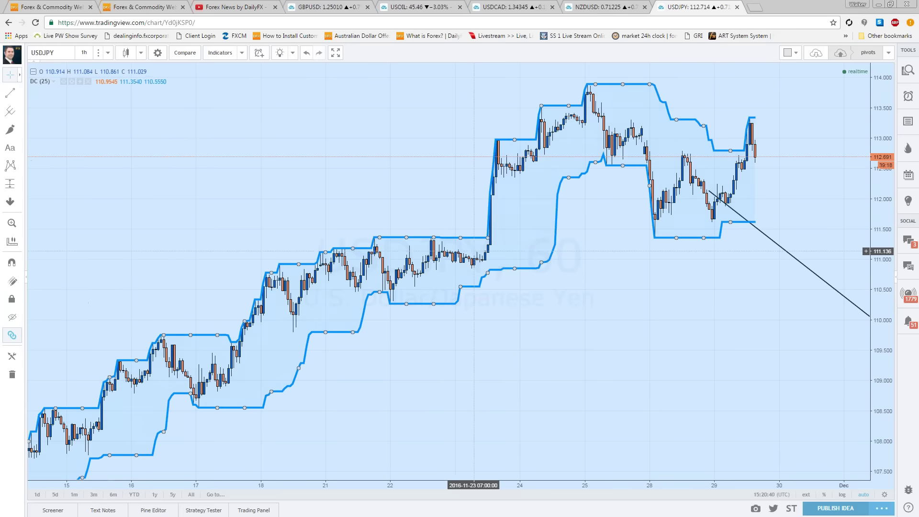
Delete the Donchian Channels indicator and pan the hourly chart back to earlier dates
key(Delete)
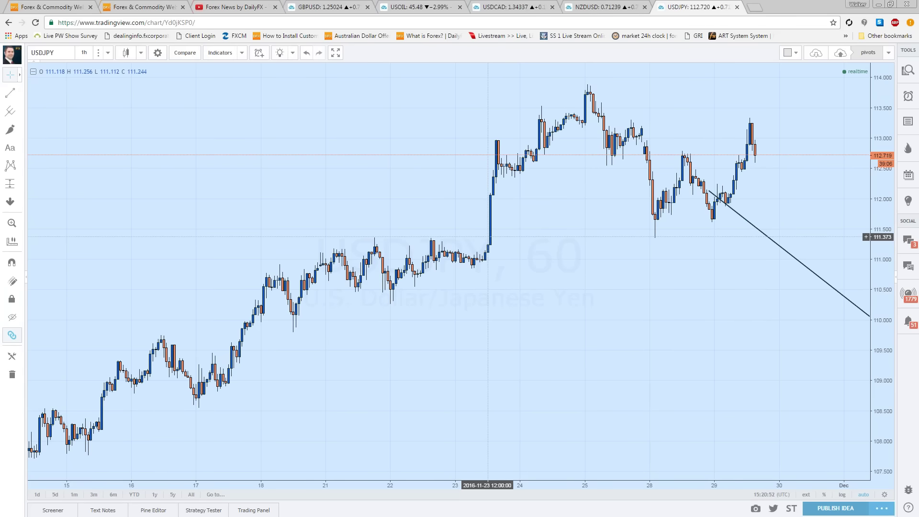
scroll(744, 319, down, 3)
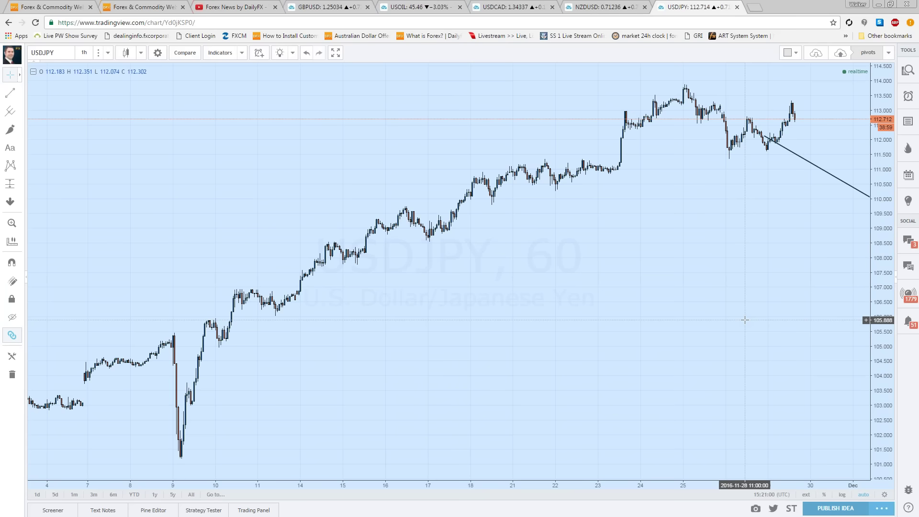
drag(326, 360, 495, 357)
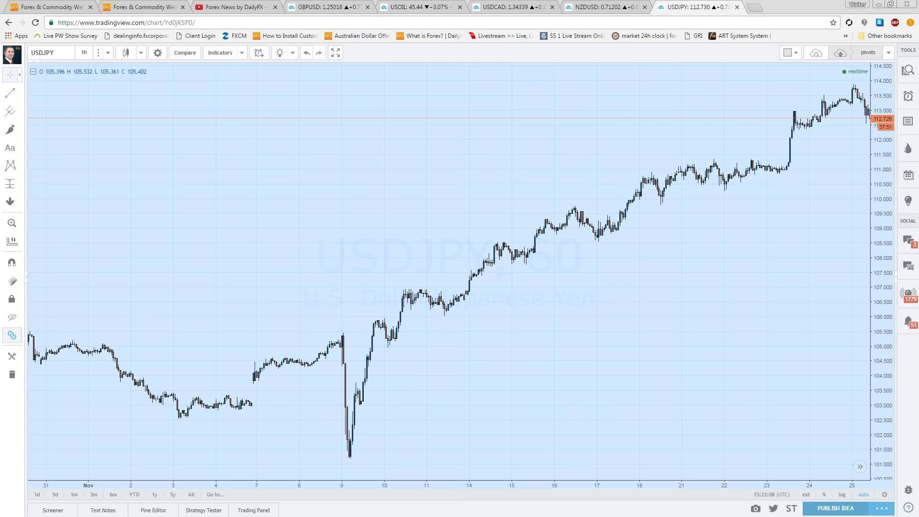
click(107, 52)
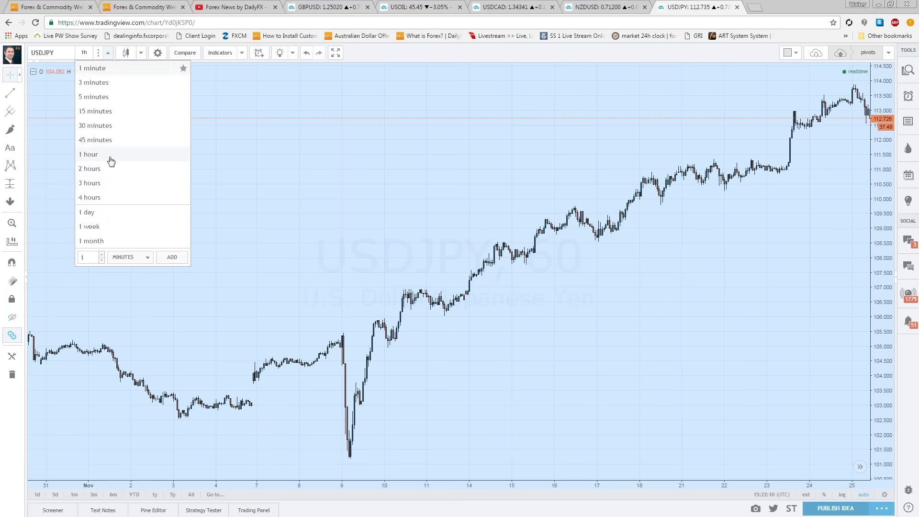
click(102, 214)
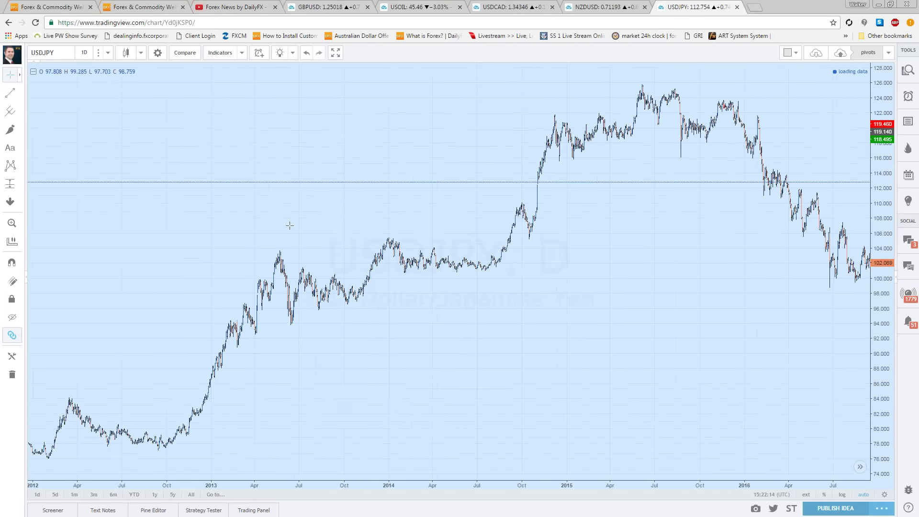
scroll(290, 225, up, 3)
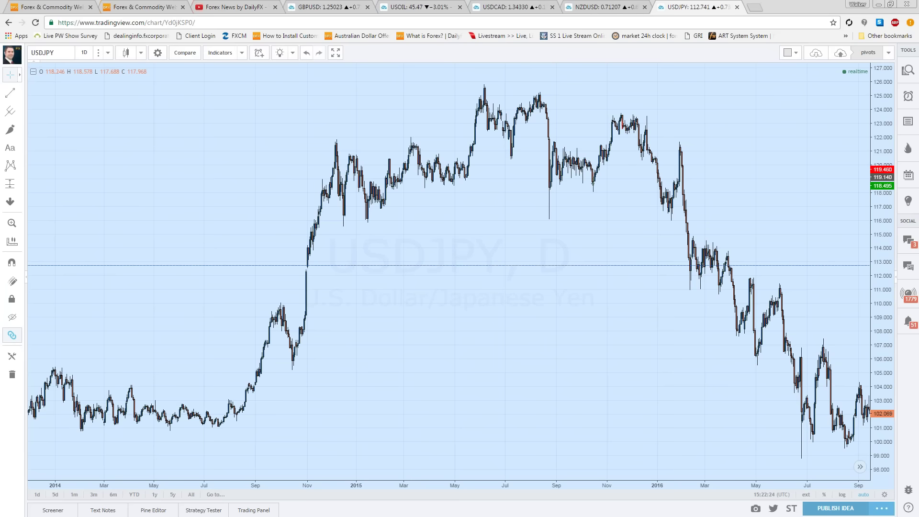
Add the Average True Range indicator via the indicator search 'at', then zoom out
right_click(205, 119)
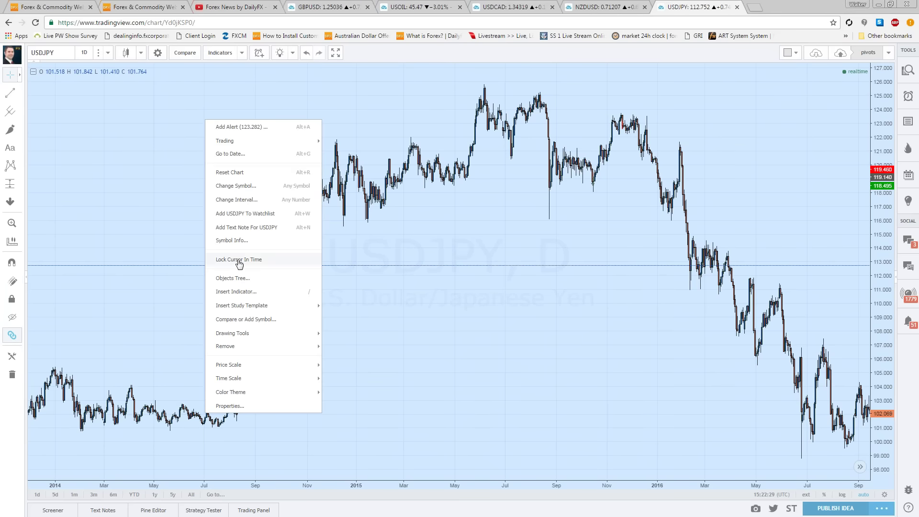
click(259, 291)
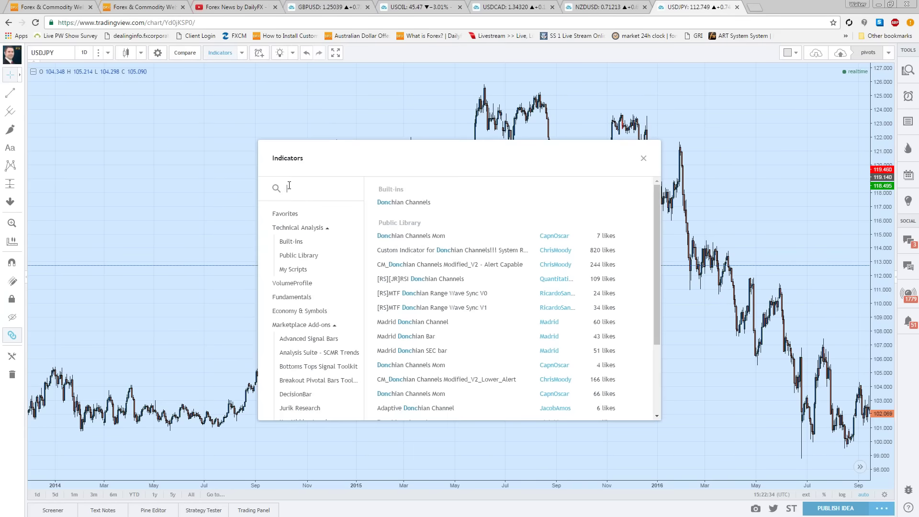
text(atr)
key(Return)
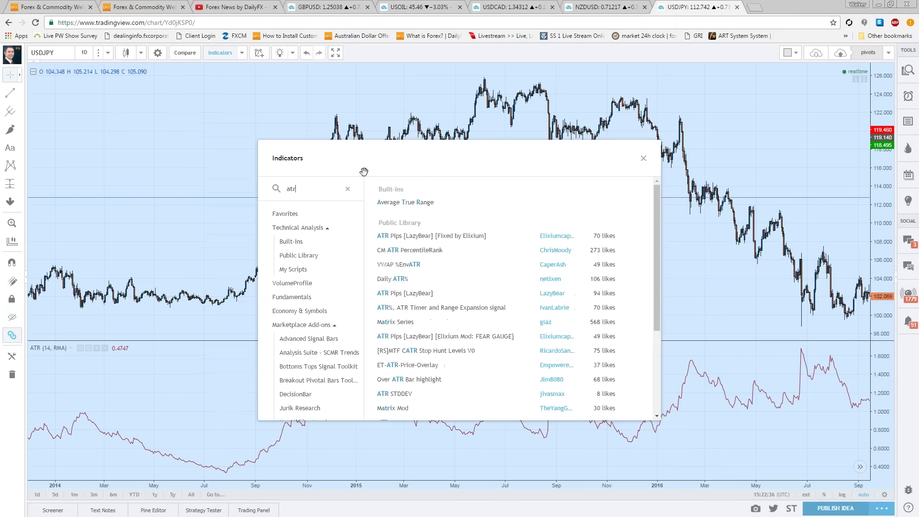
click(643, 158)
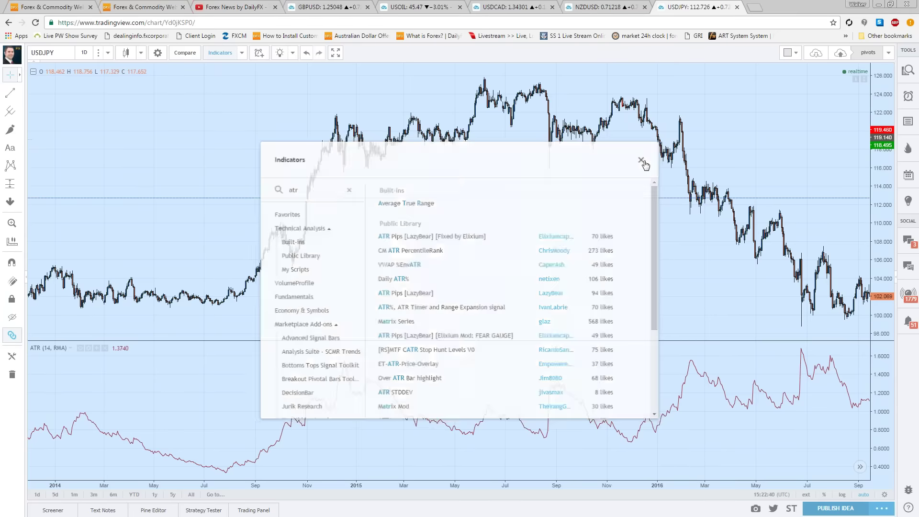
scroll(291, 382, down, 3)
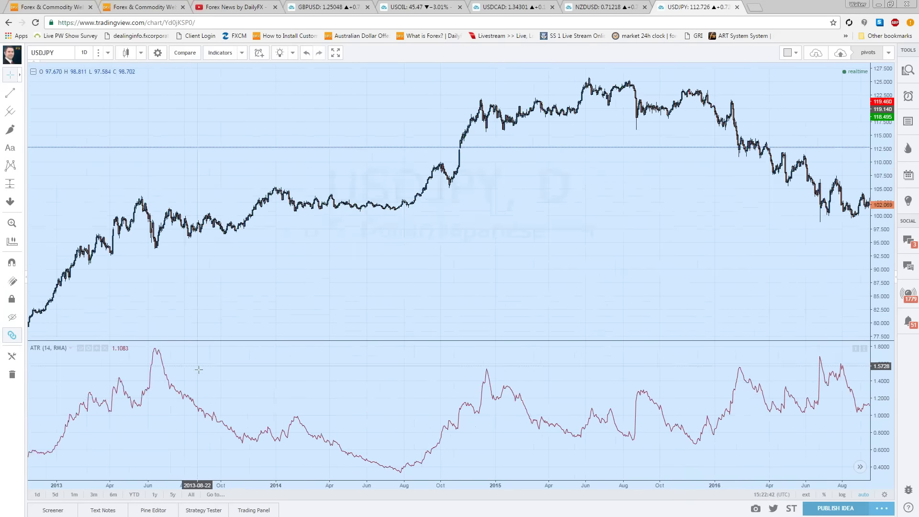
scroll(252, 382, down, 2)
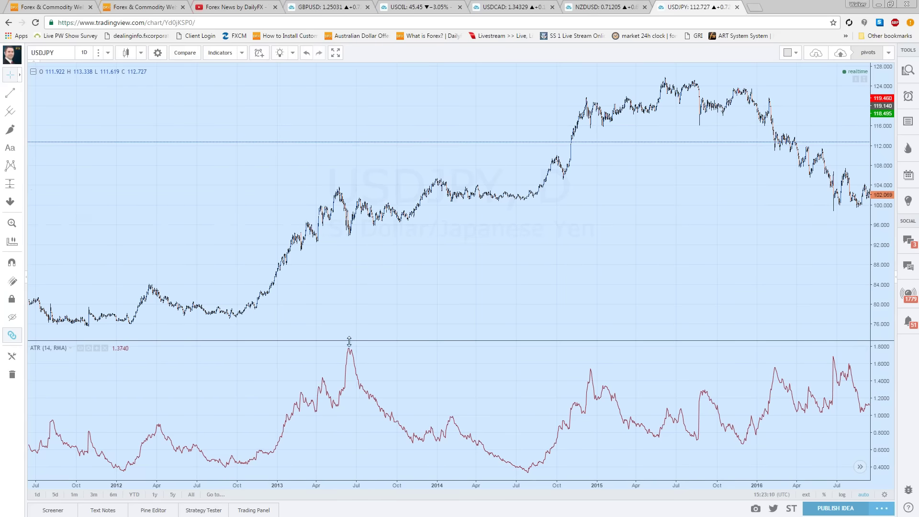
drag(349, 341, 349, 328)
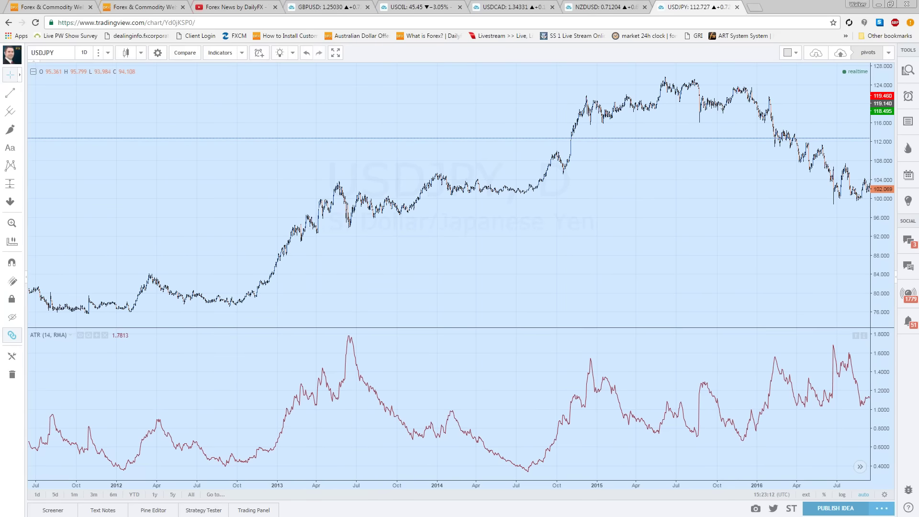
drag(349, 327, 345, 70)
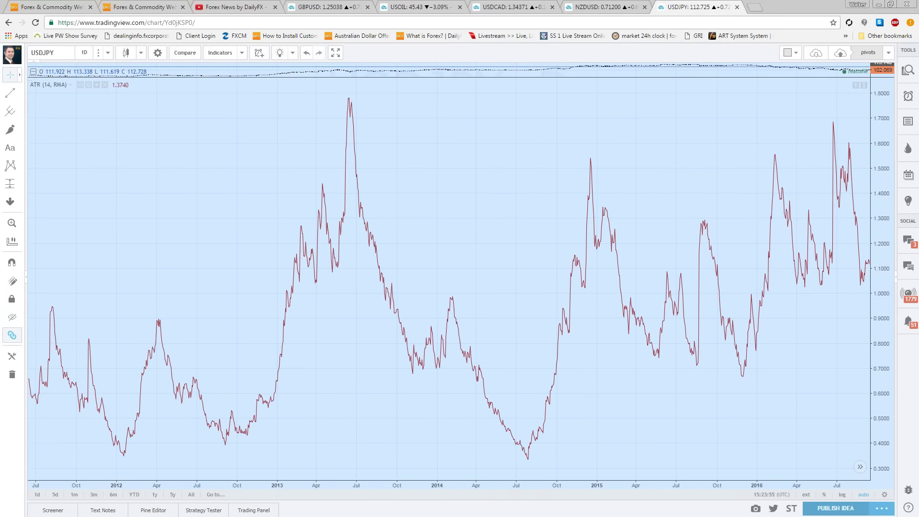
double_click(478, 266)
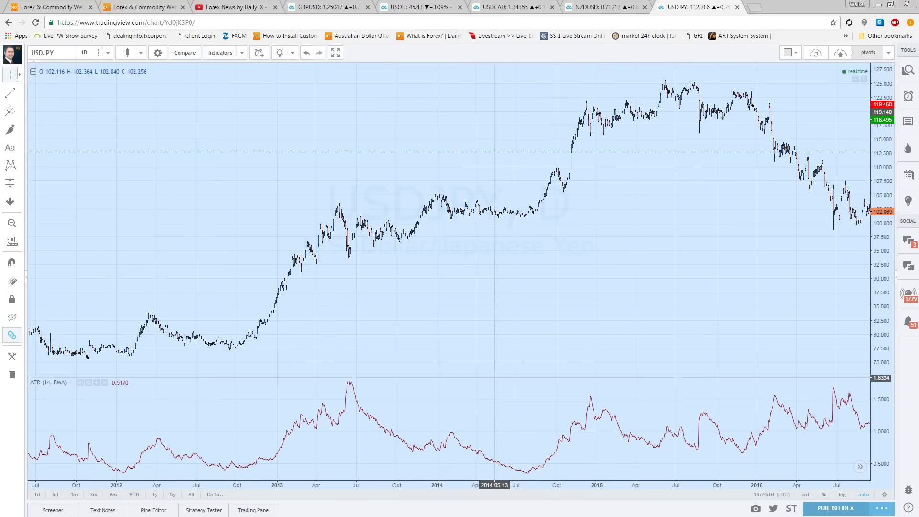
Raise the price/ATR divider to mid-chart so the ATR pane fills the lower half
drag(495, 376, 477, 279)
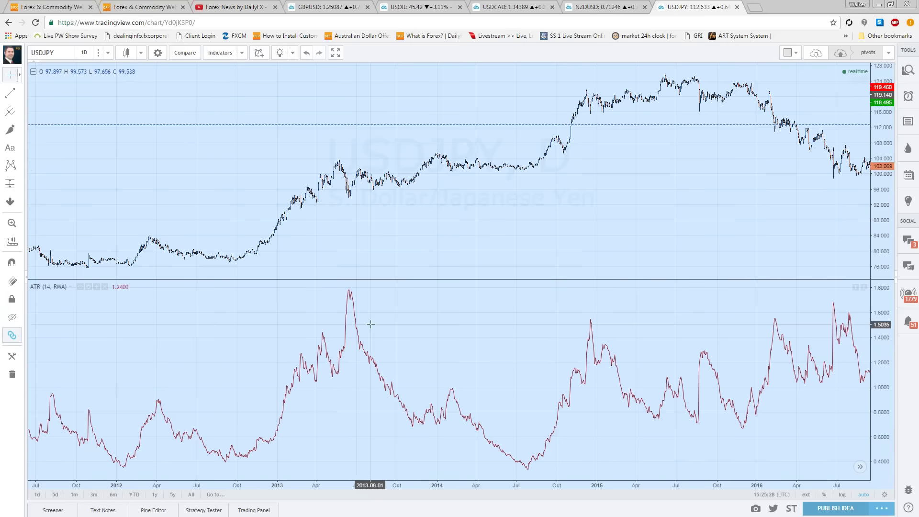
Scroll forward to the latest USDJPY bars, where the ATR reads 1.3740
scroll(736, 383, right, 5)
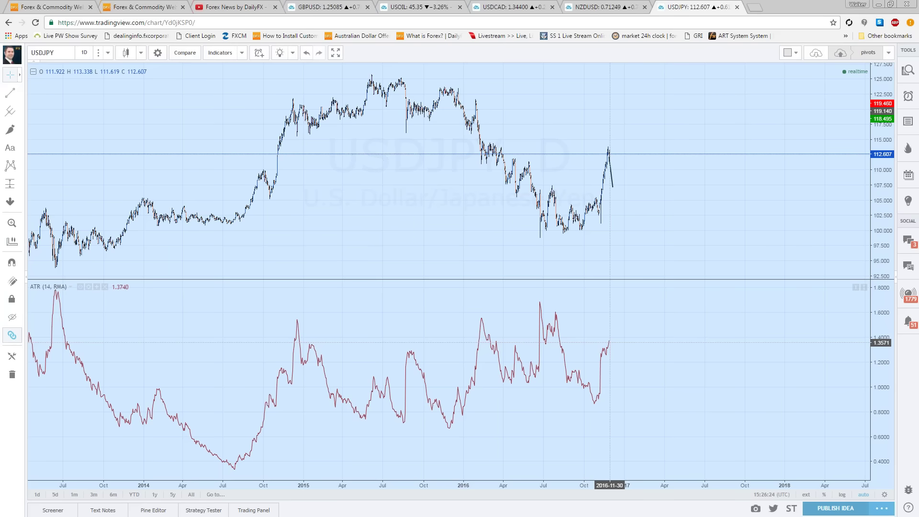
Change the chart symbol to EURUSD from the symbol search dropdown
click(47, 51)
text(EURUSD)
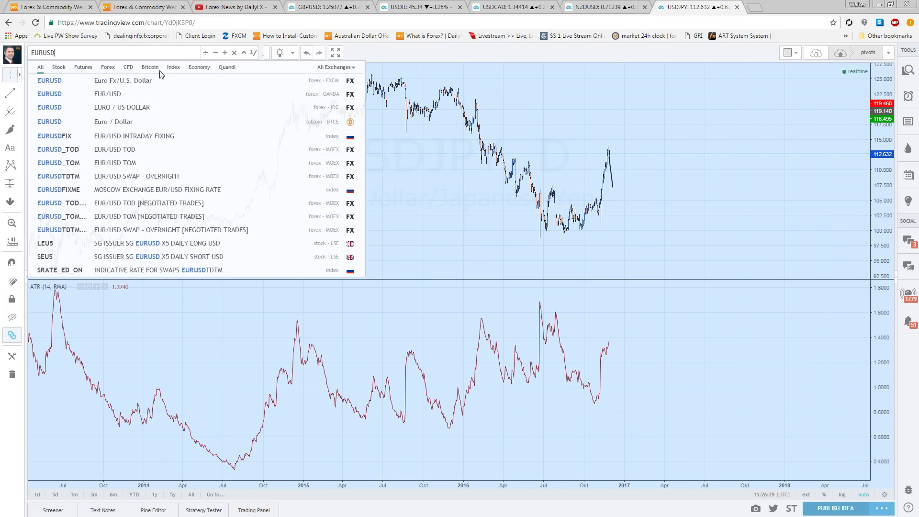
click(146, 107)
scroll(311, 215, up, 3)
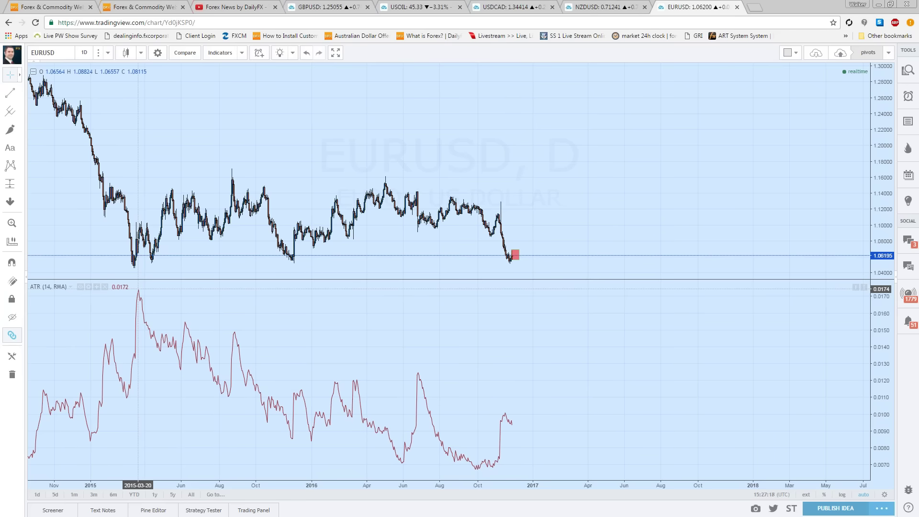
Zoom the EURUSD chart out and back in to view the ATR's recent rise
scroll(137, 289, down, 5)
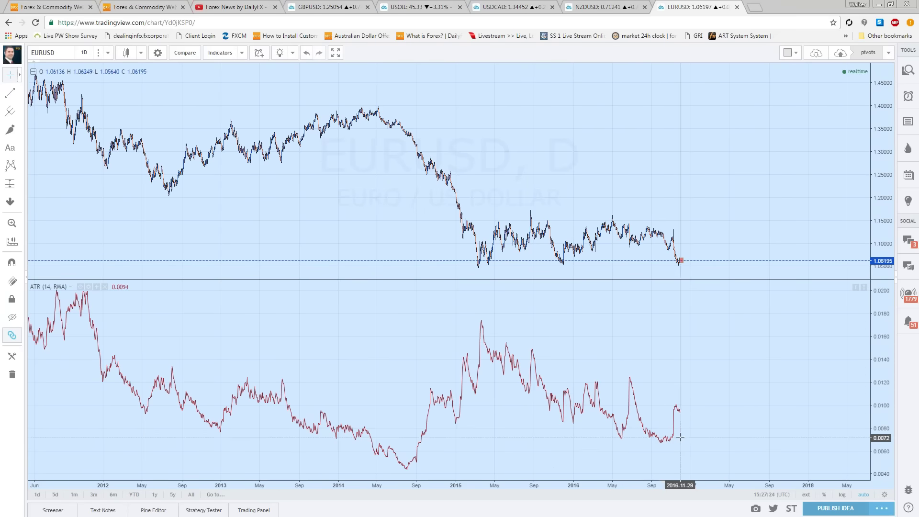
scroll(563, 407, up, 5)
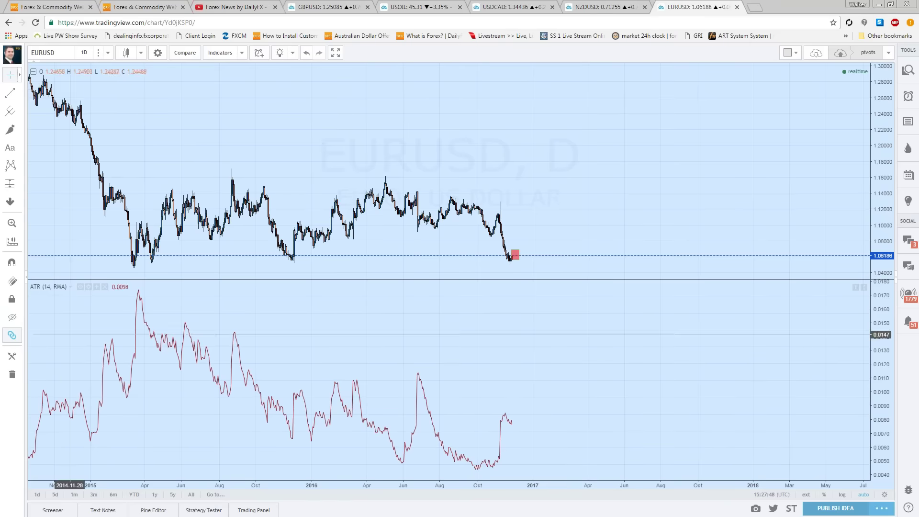
Check the ATR settings' Style options and close the dialog unchanged
click(89, 287)
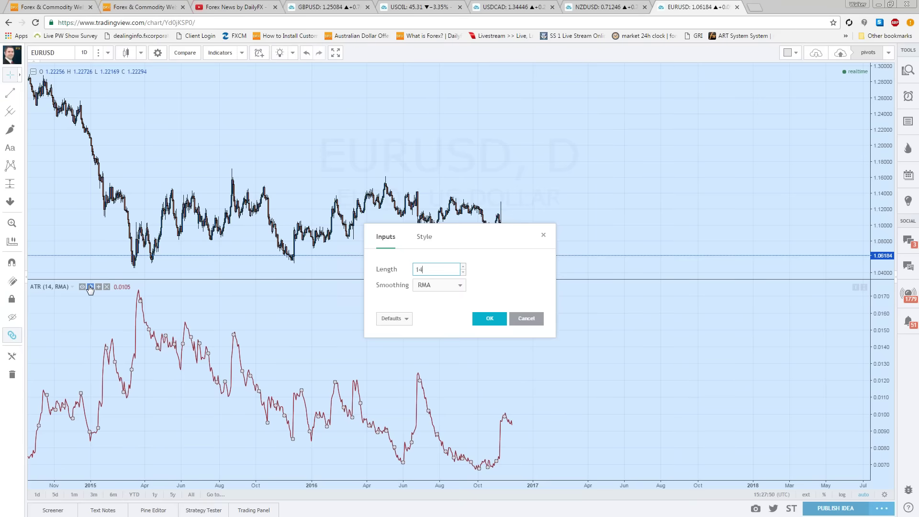
click(427, 238)
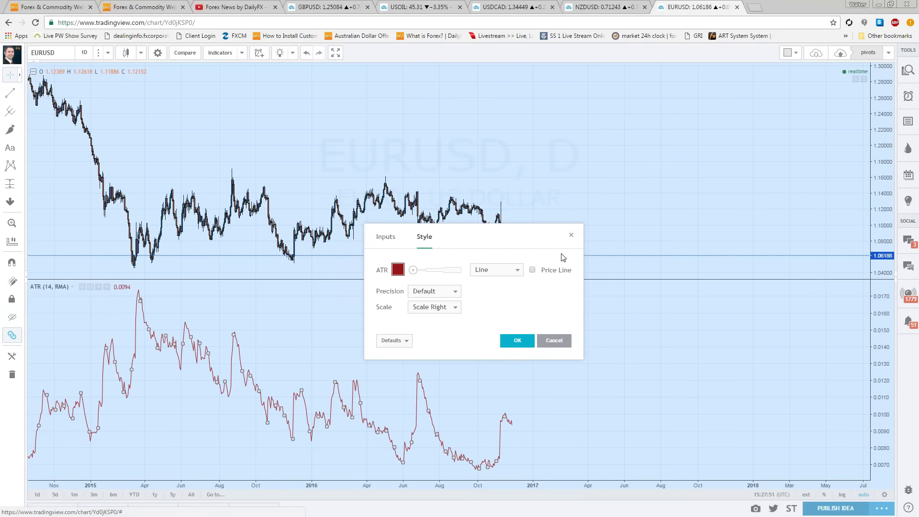
click(571, 235)
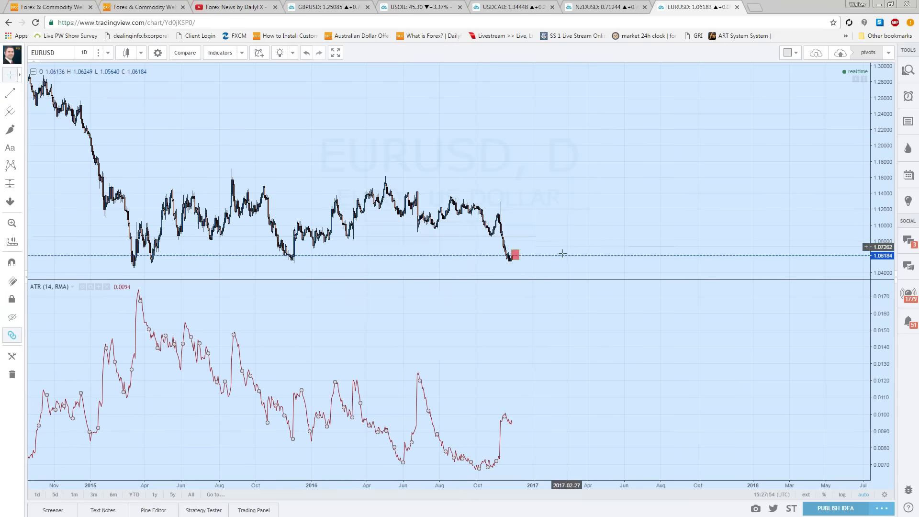
Zoom in on the latest EURUSD bars and select the red box beside them
scroll(329, 362, up, 3)
scroll(329, 362, up, 2)
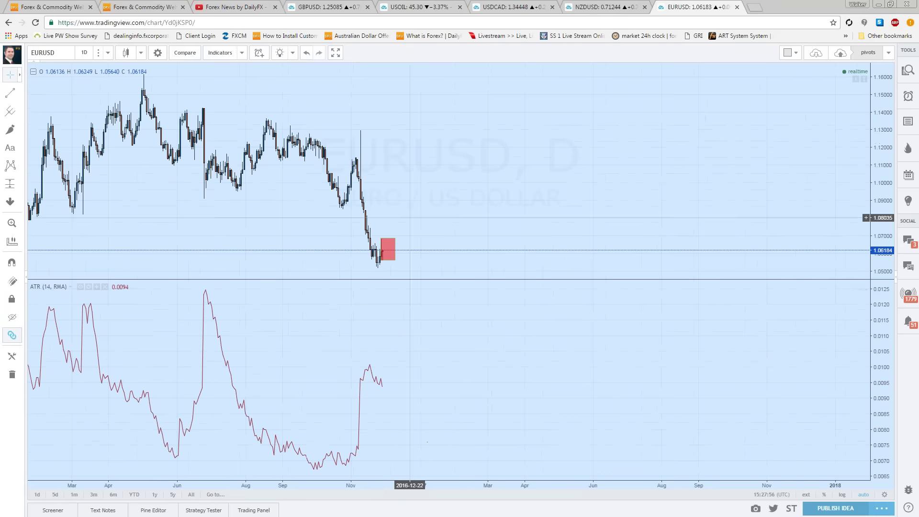
click(397, 243)
Delete the selected red box from the EURUSD chart
key(Delete)
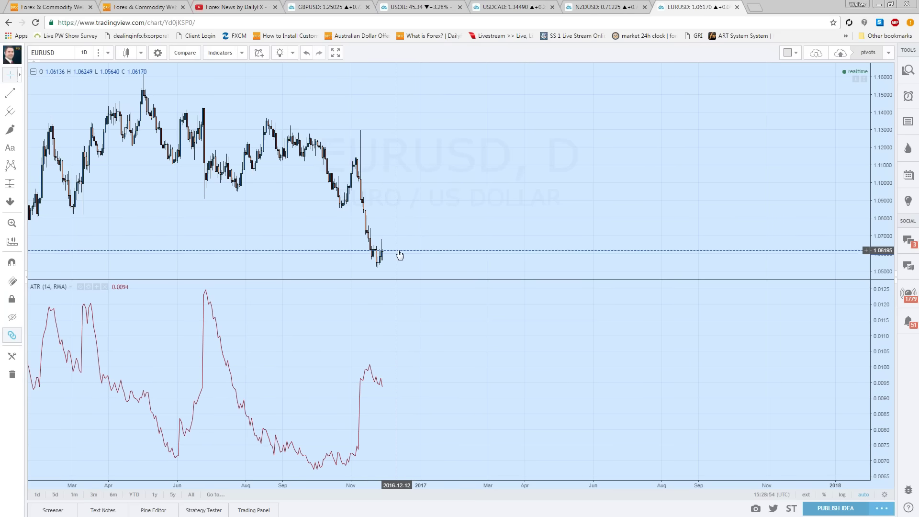
Enlarge the price pane and draw a trend line rising from the recent low toward 1.10
drag(389, 279, 389, 344)
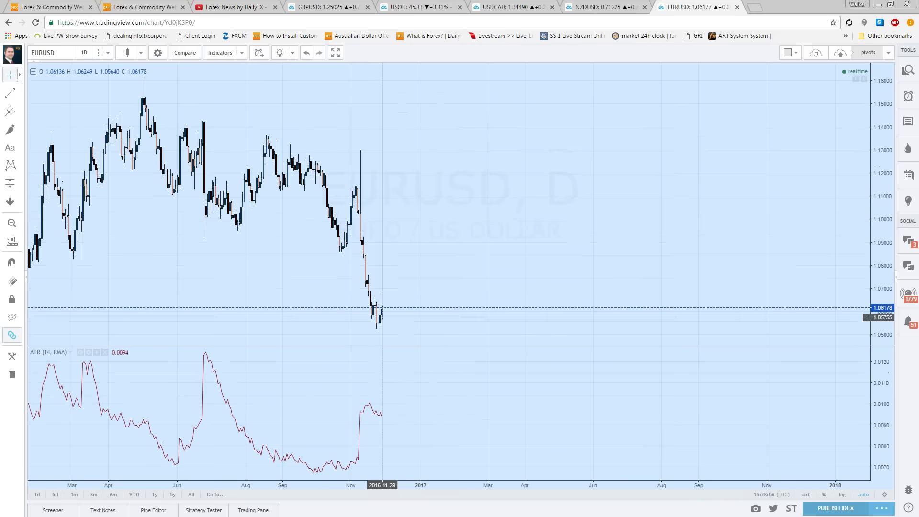
click(17, 96)
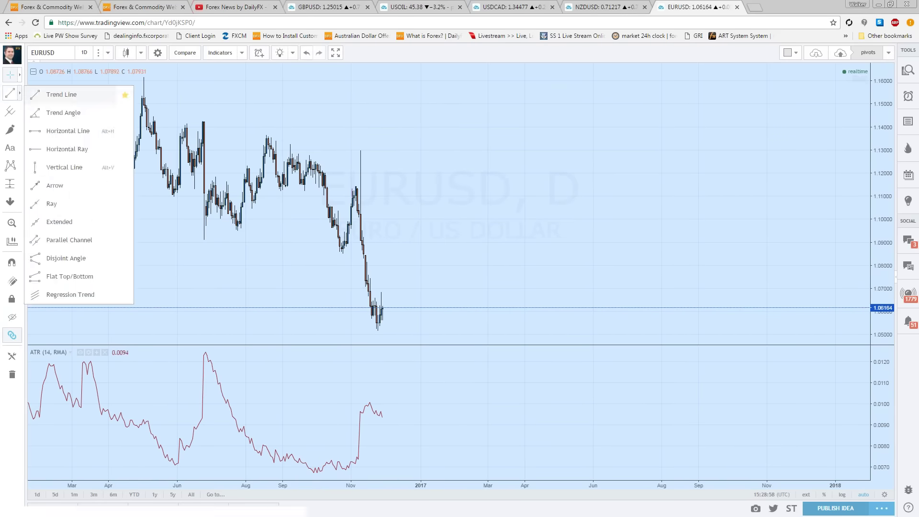
click(43, 94)
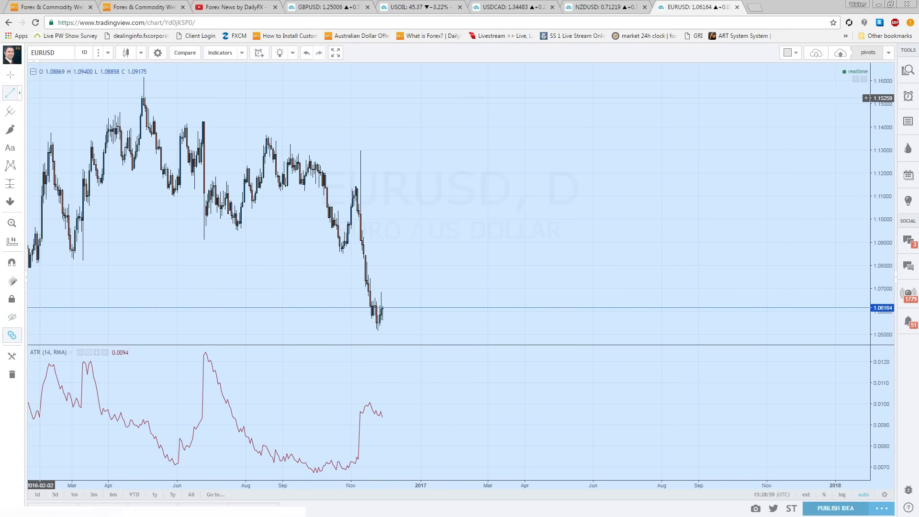
click(389, 316)
click(433, 213)
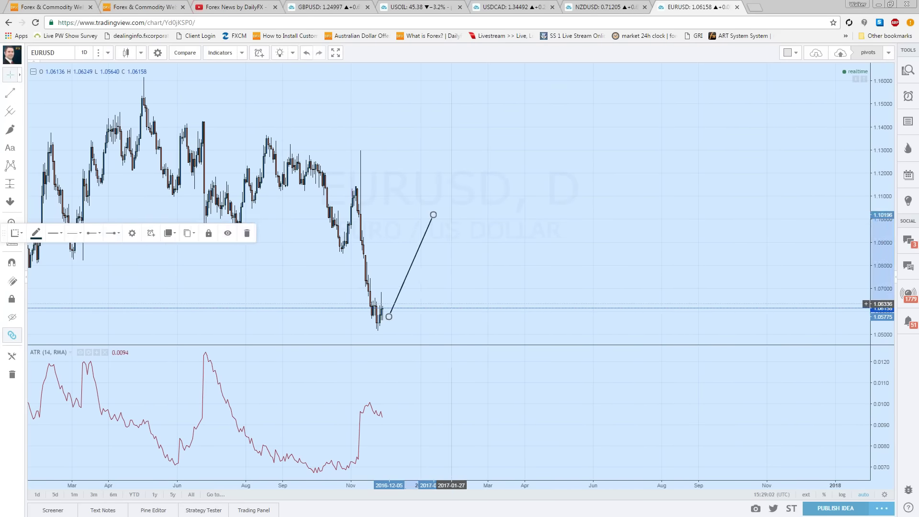
Place a short-position box at the latest candles, showing a 0.02196 stop
right_click(247, 277)
click(199, 277)
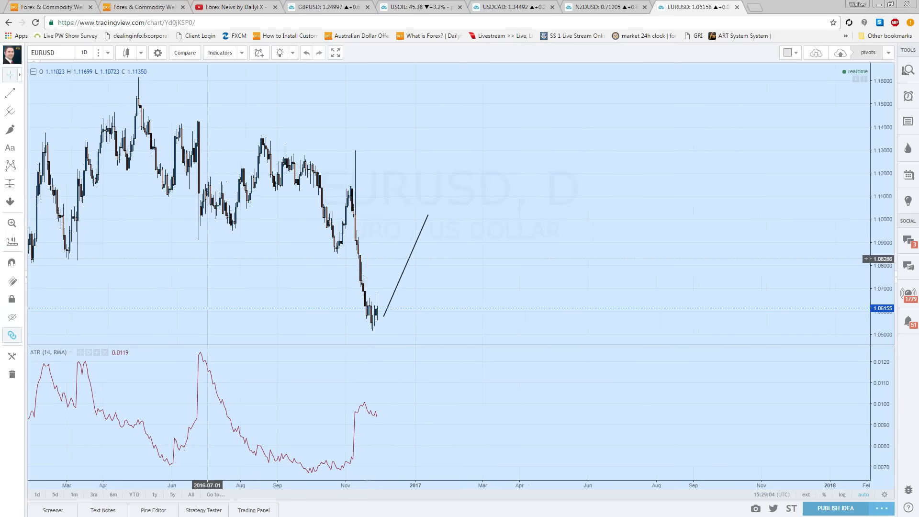
click(20, 149)
click(20, 169)
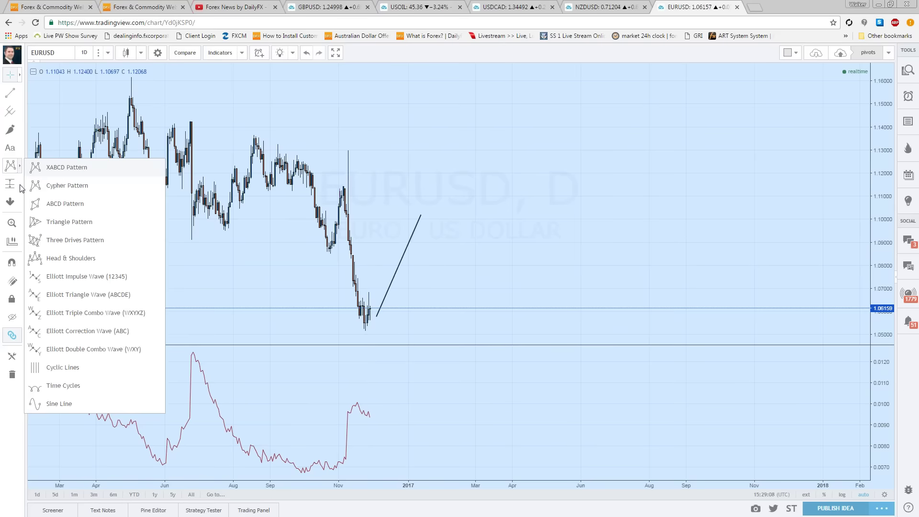
click(20, 185)
click(53, 258)
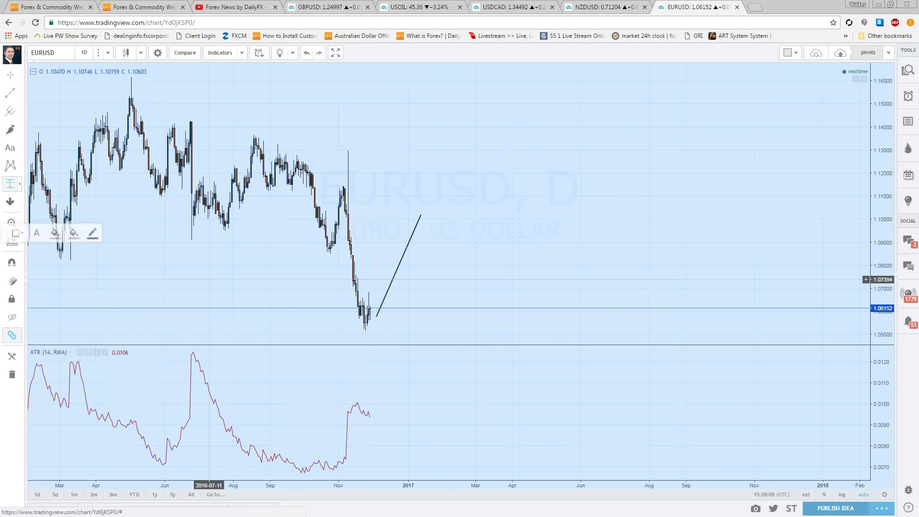
click(368, 307)
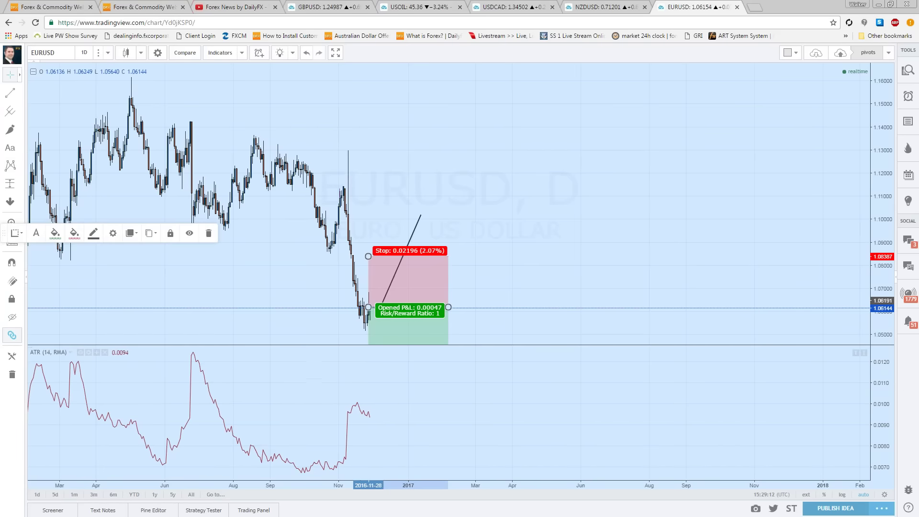
Shrink the ATR pane, delete the short position, and place a long position at the last candle
drag(306, 346, 306, 448)
key(Delete)
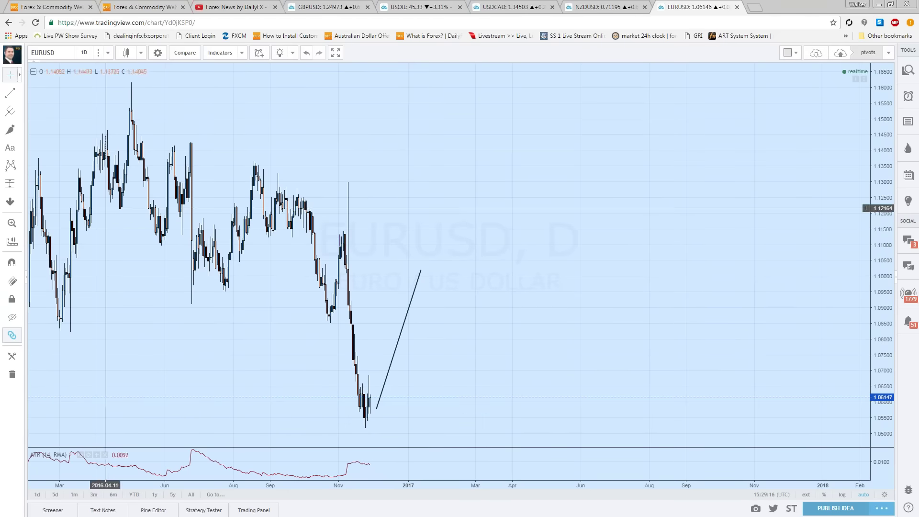
click(19, 184)
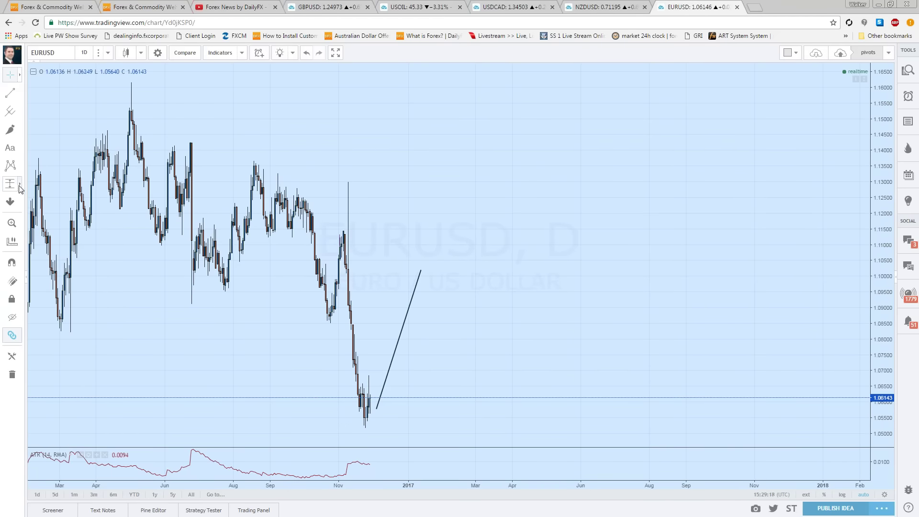
click(48, 187)
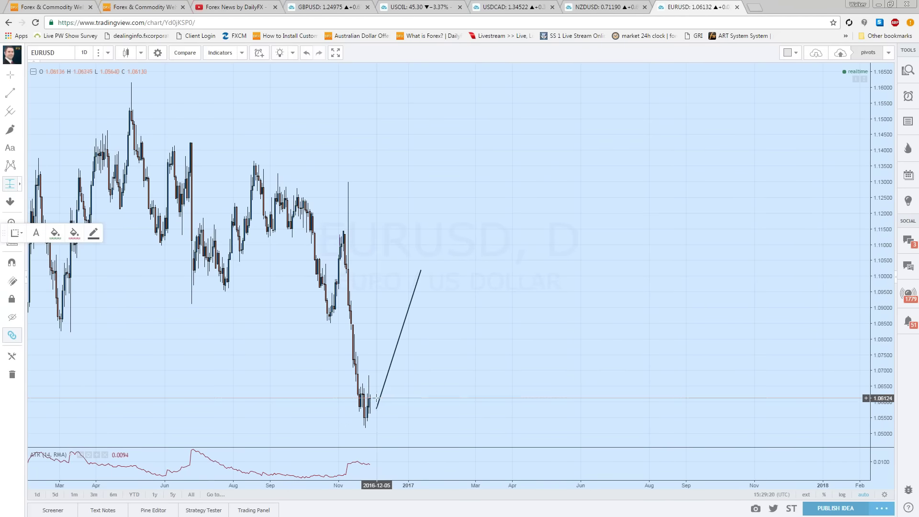
click(376, 398)
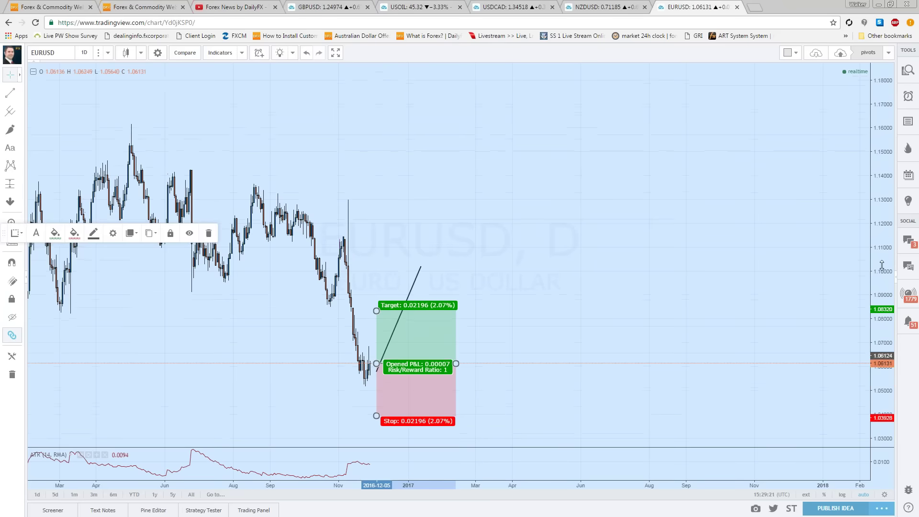
Adjust the long position to a 0.02002 stop and 0.04017 target, a 2.01 risk/reward
drag(377, 414, 376, 407)
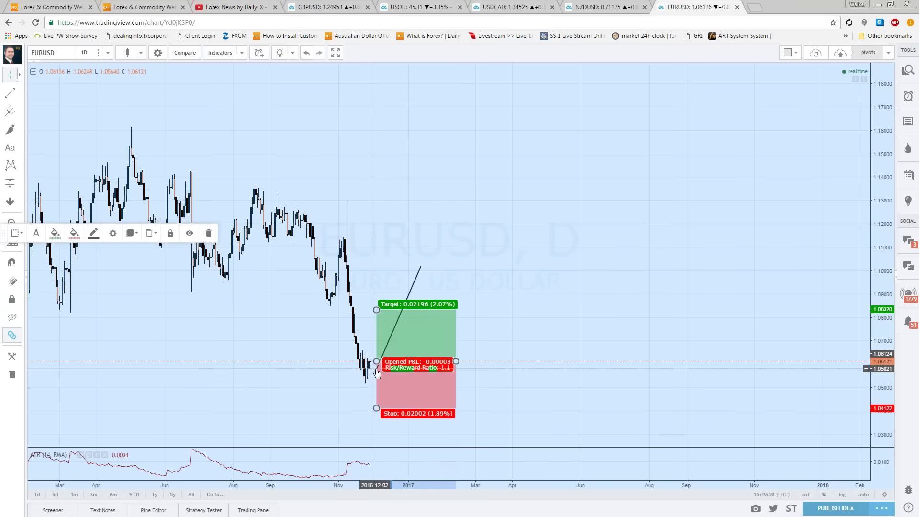
drag(376, 310, 377, 310)
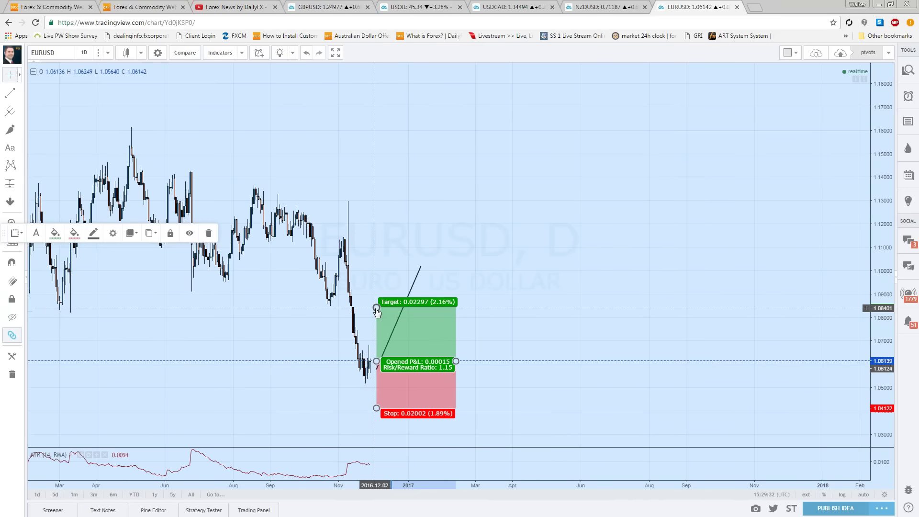
drag(377, 310, 364, 238)
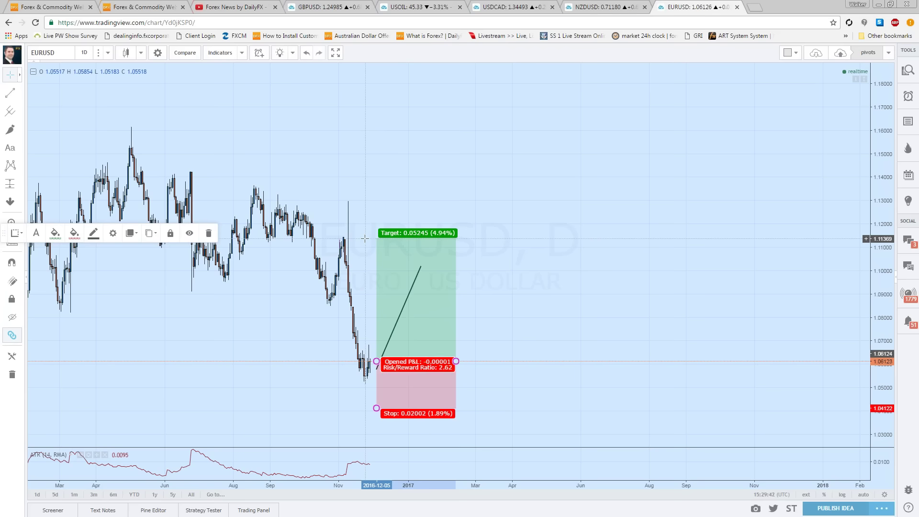
drag(365, 246, 357, 267)
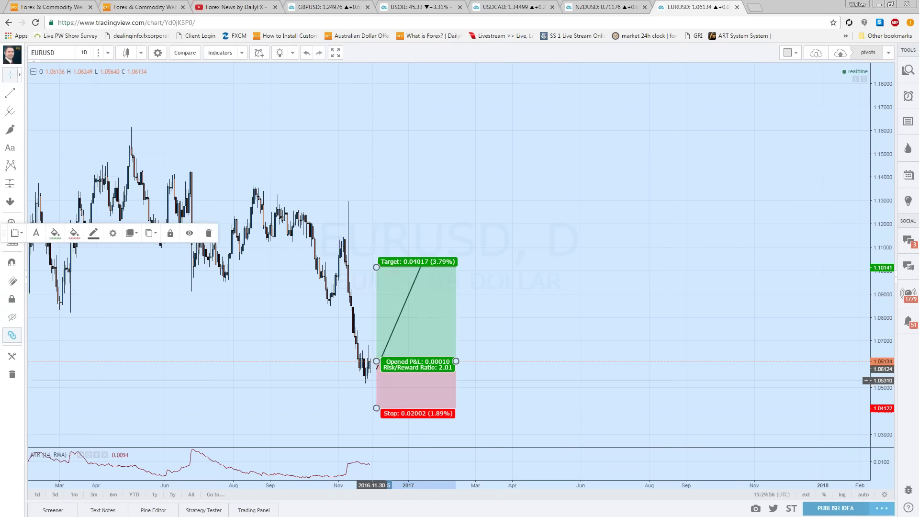
drag(376, 361, 371, 360)
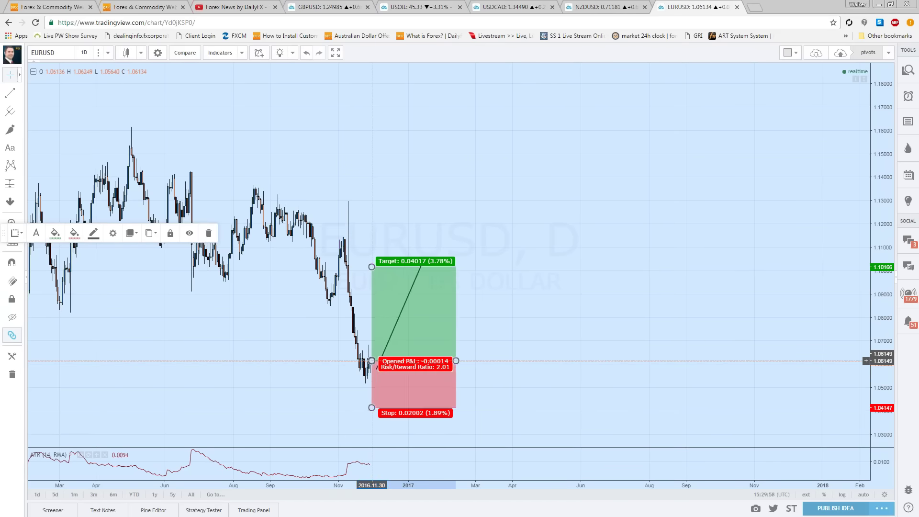
Test a tighter ~0.9% stop and ~2% target, then delete the long-position box
drag(372, 407, 366, 384)
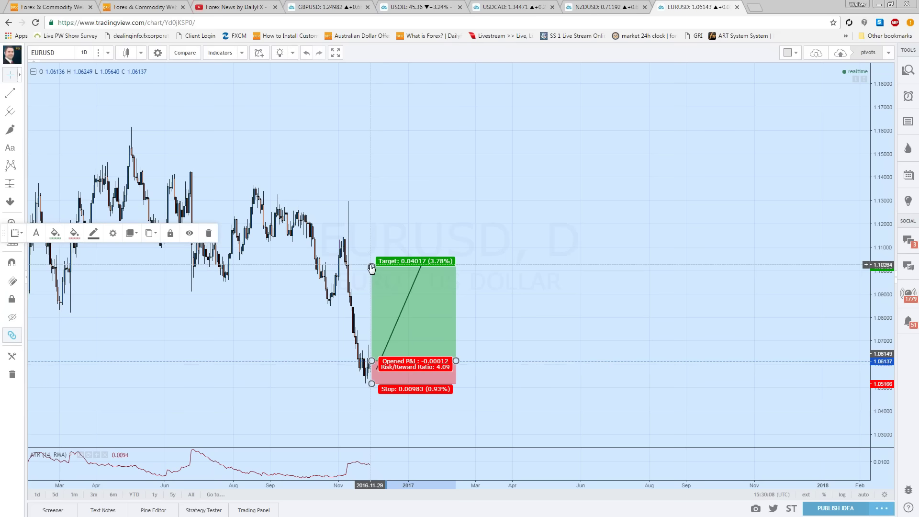
drag(371, 267, 371, 311)
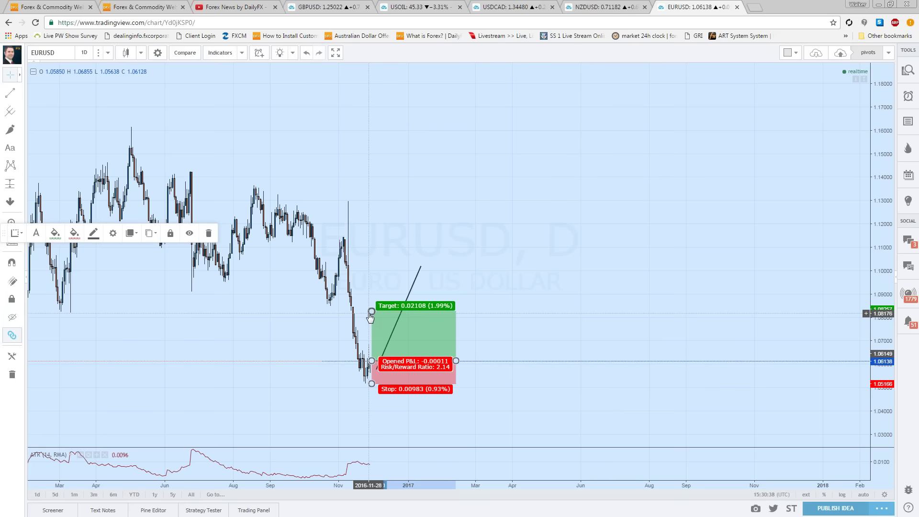
drag(371, 311, 371, 317)
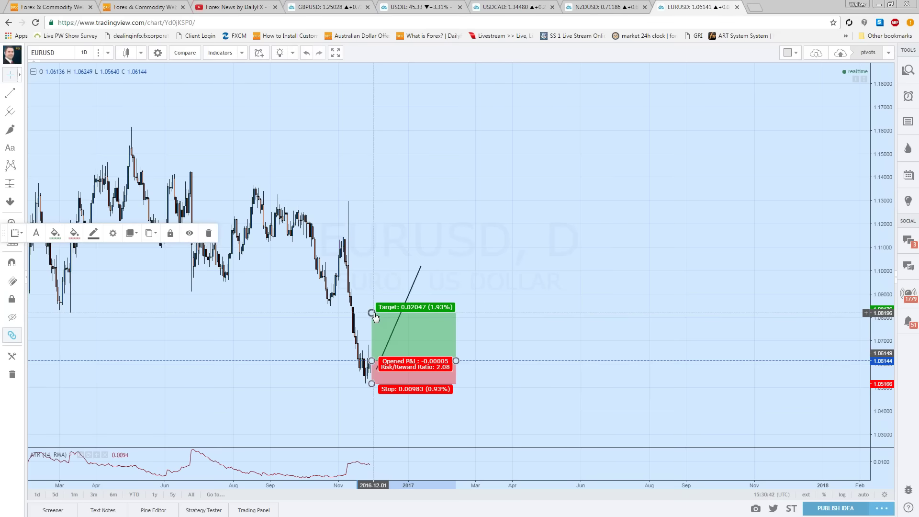
key(Delete)
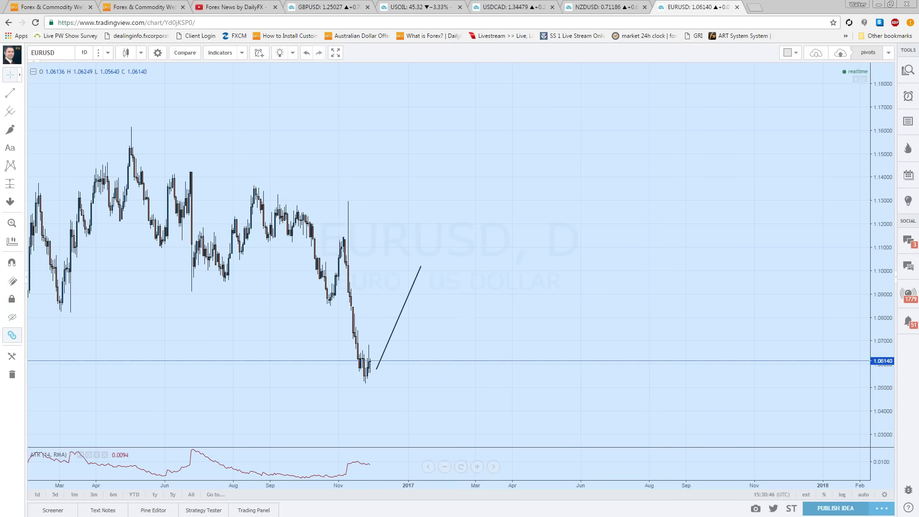
Enlarge the ATR pane to nearly half the chart height and switch the interval to 5
drag(466, 447, 465, 356)
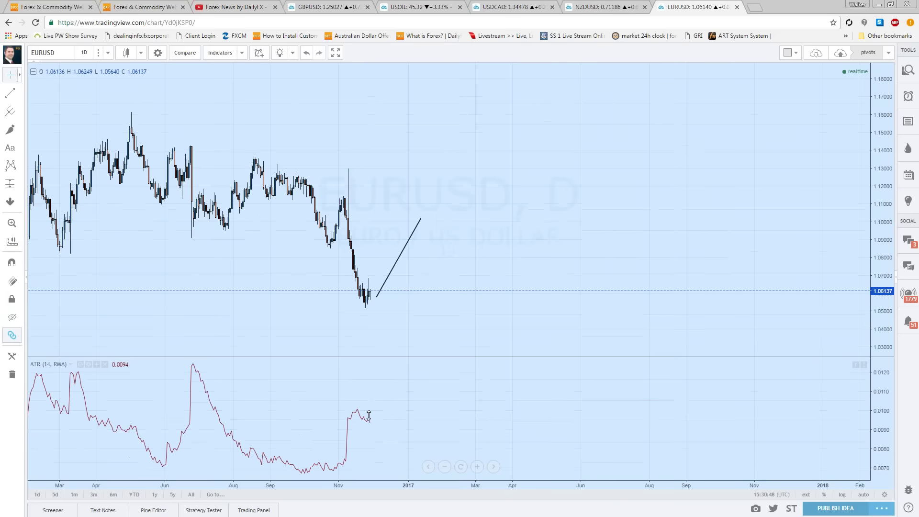
drag(369, 416, 357, 354)
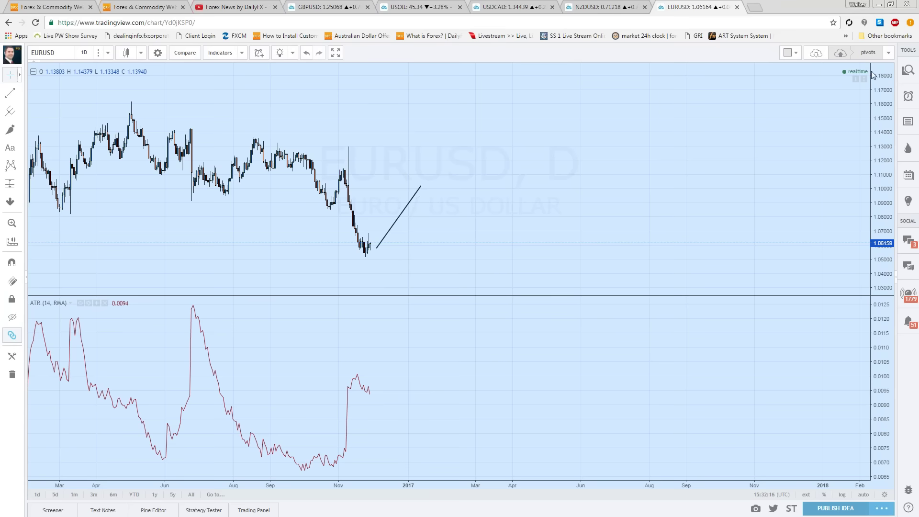
click(108, 52)
Switch EURUSD to 5-minute candles and auto-fit the price scale to them
click(94, 101)
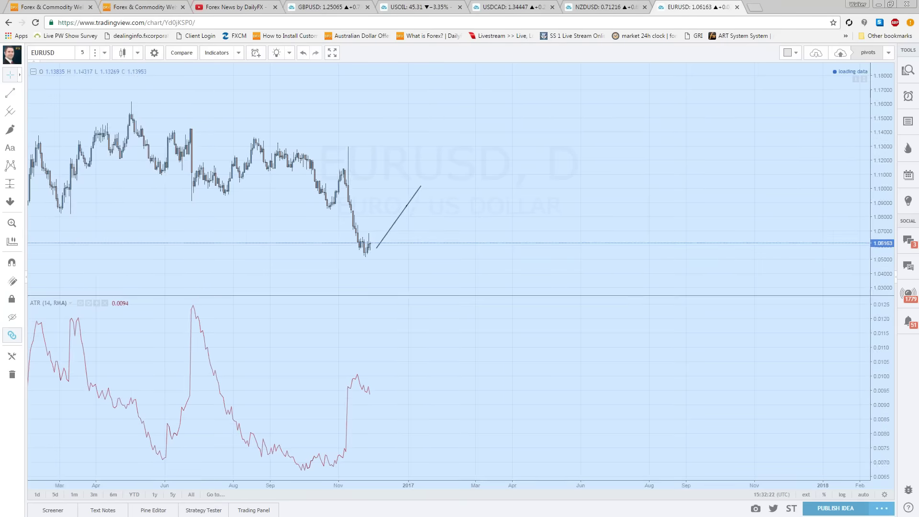
right_click(876, 183)
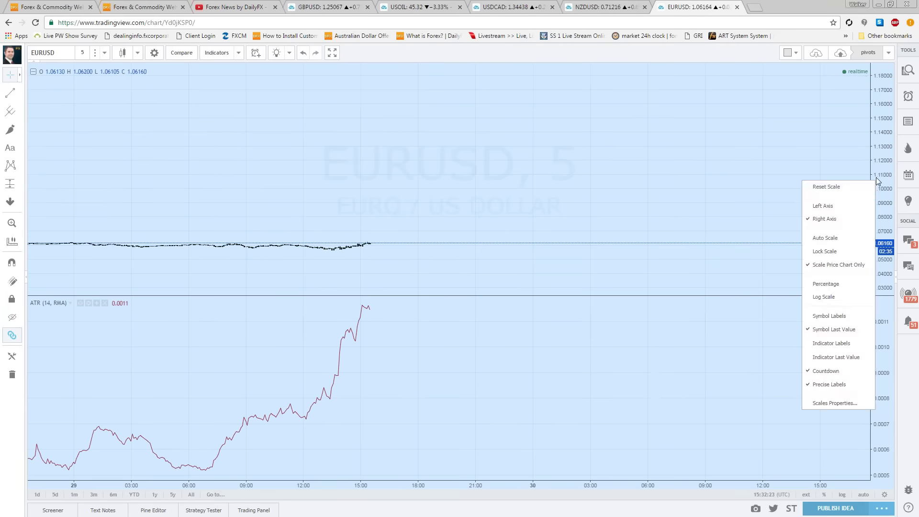
click(838, 238)
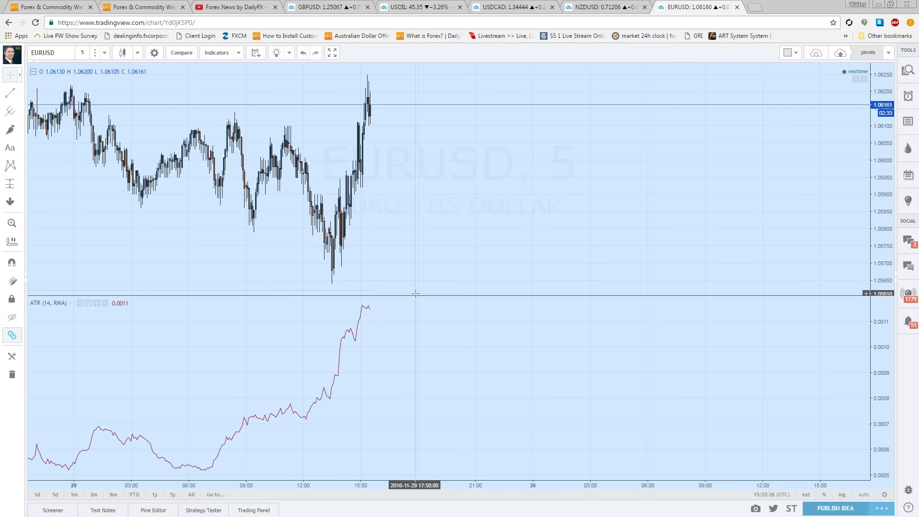
Shrink the ATR pane to a thin strip beneath the price chart
drag(387, 296, 389, 465)
scroll(502, 240, up, 6)
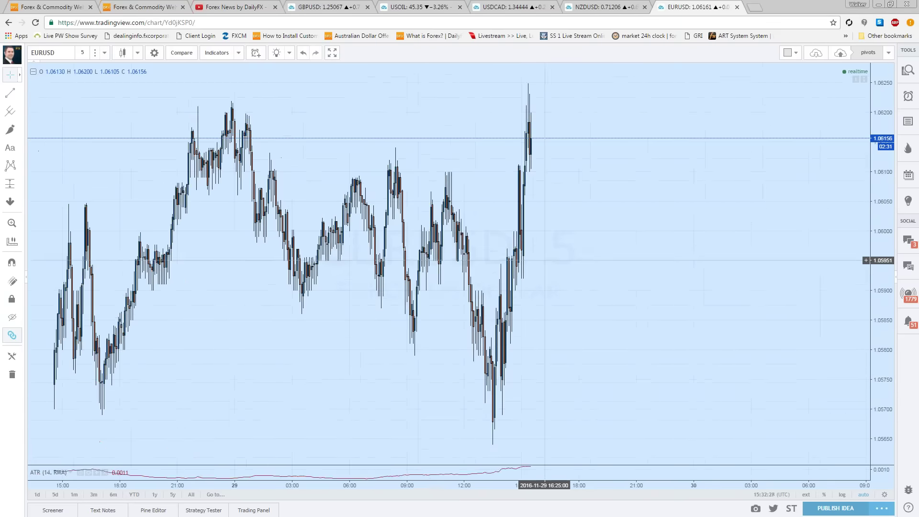
scroll(304, 184, down, 6)
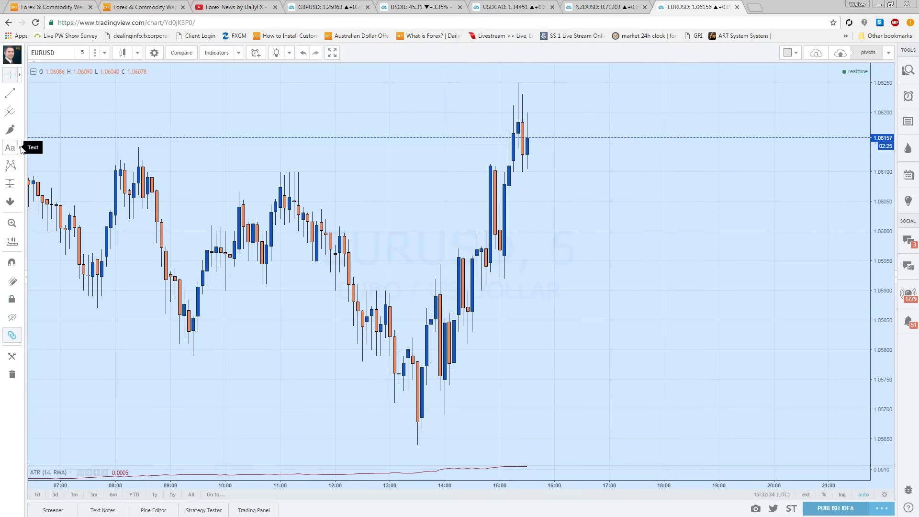
Place a Long Position drawing at the latest 5-minute EURUSD candle
click(20, 183)
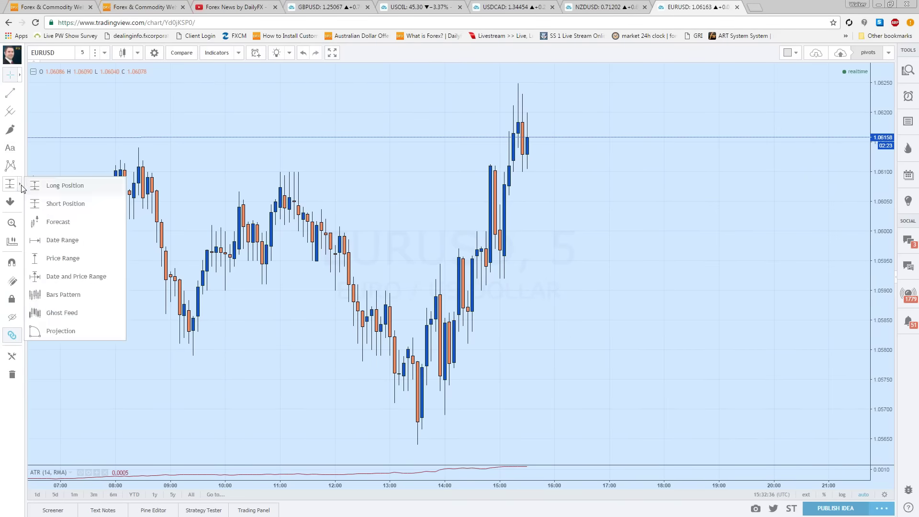
click(62, 185)
click(513, 118)
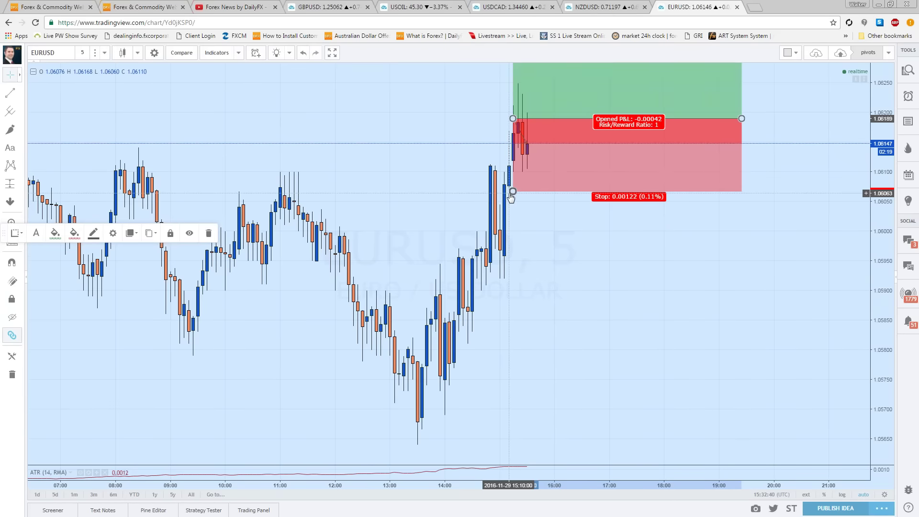
Drag the long position's target to 0.56% and stop to 0.29%, giving a 1.93 ratio
drag(513, 190, 514, 300)
click(481, 236)
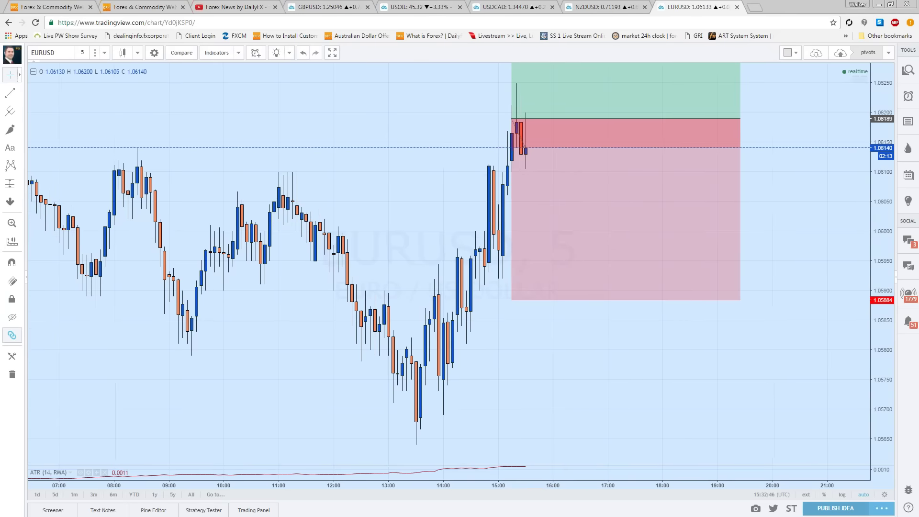
drag(880, 144, 867, 266)
drag(512, 139, 462, 125)
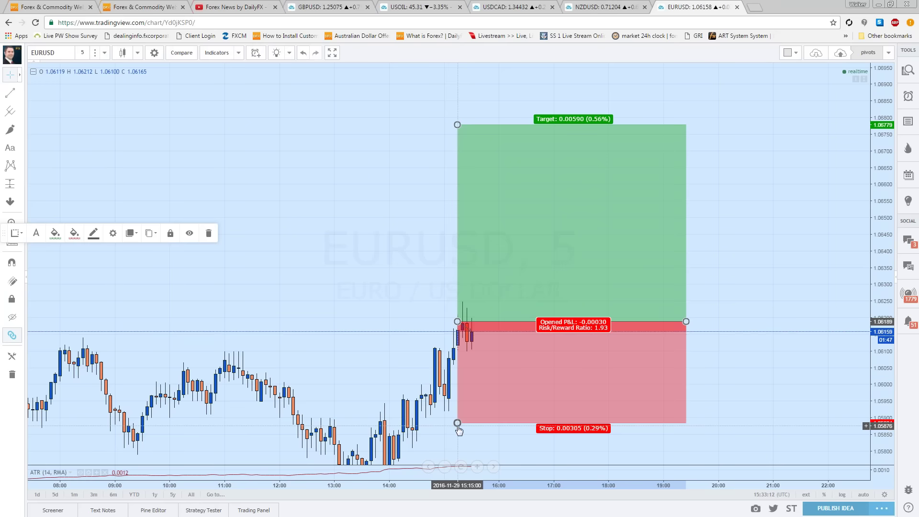
drag(458, 426, 466, 379)
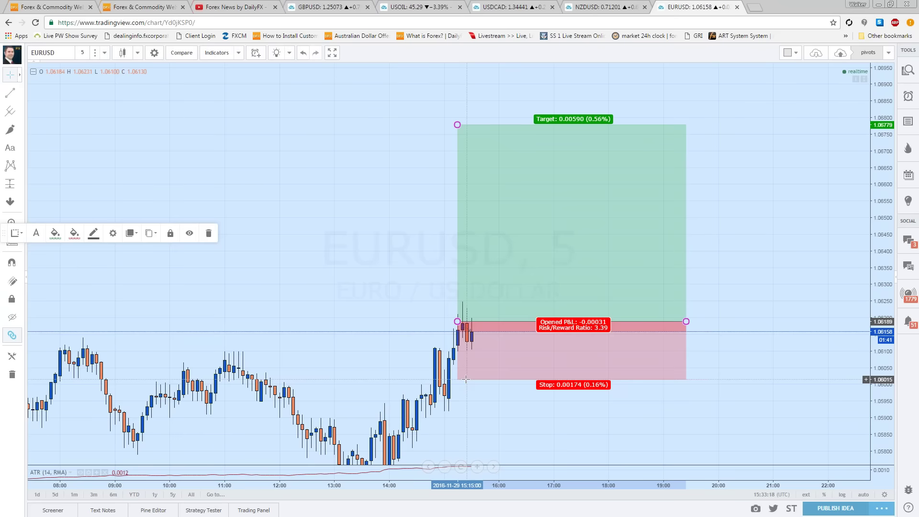
Lower the target to 0.00315 for a 1.81 ratio, and enlarge the ATR pane
drag(457, 124, 467, 216)
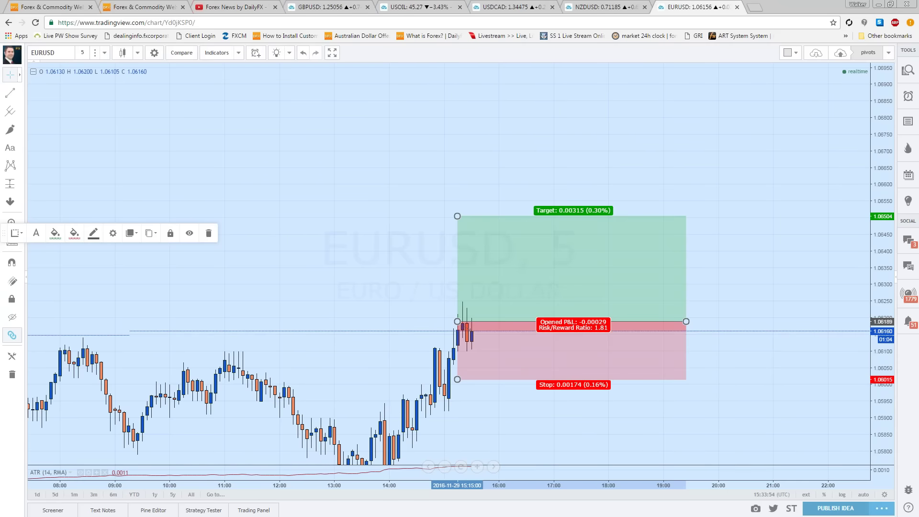
drag(478, 465, 478, 328)
scroll(478, 328, down, 3)
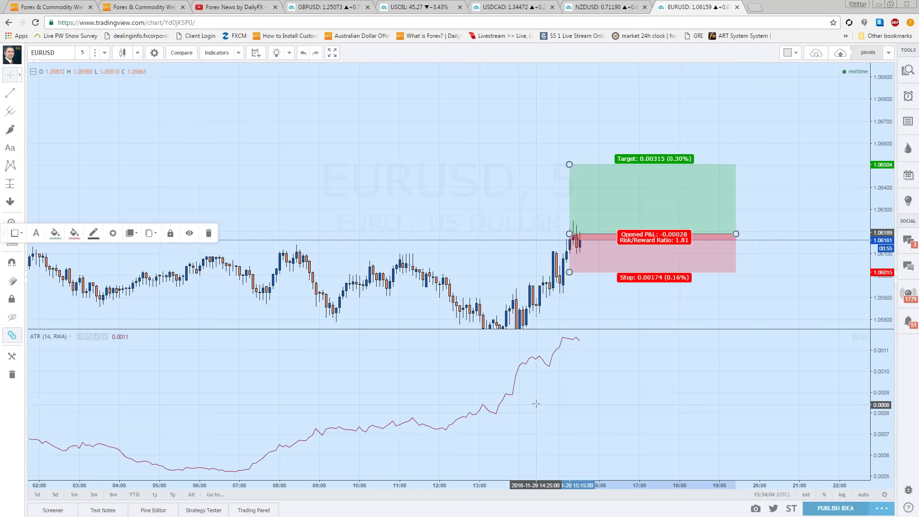
Zoom the 5-minute EURUSD chart out to show about two days of bars
scroll(537, 395, down, 1)
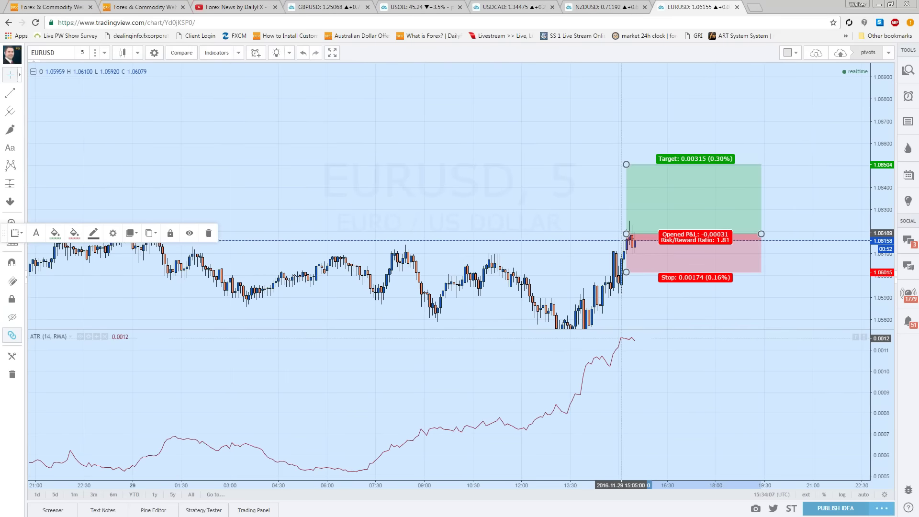
scroll(514, 398, down, 1)
scroll(513, 398, down, 1)
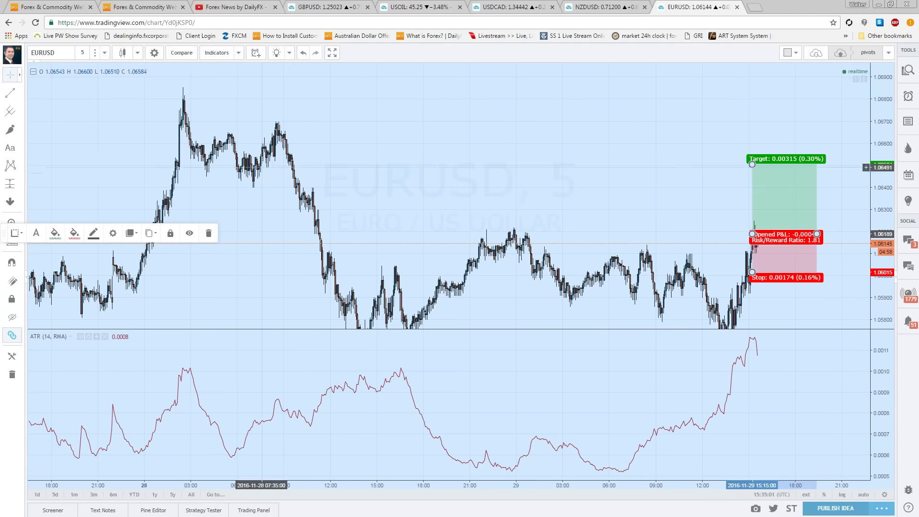
Switch EURUSD to 1-day candles and delete the long-position drawing
click(104, 54)
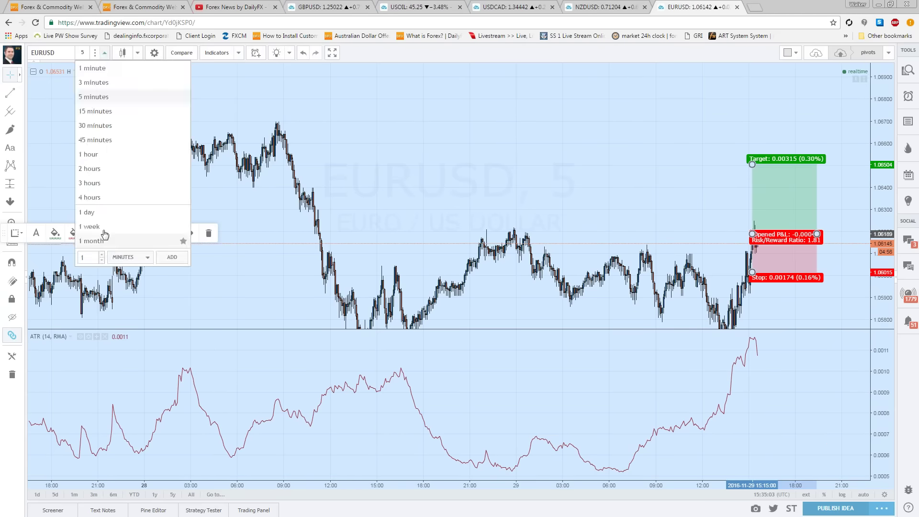
click(99, 212)
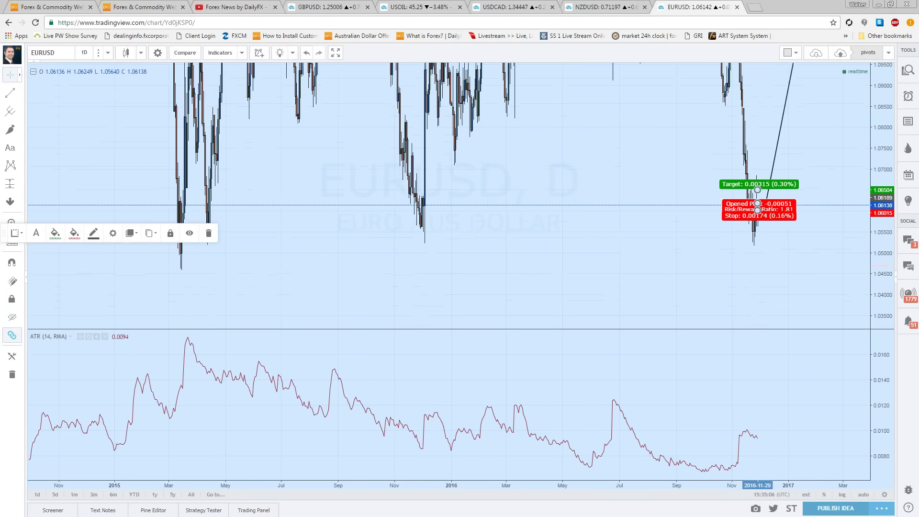
scroll(500, 304, up, 5)
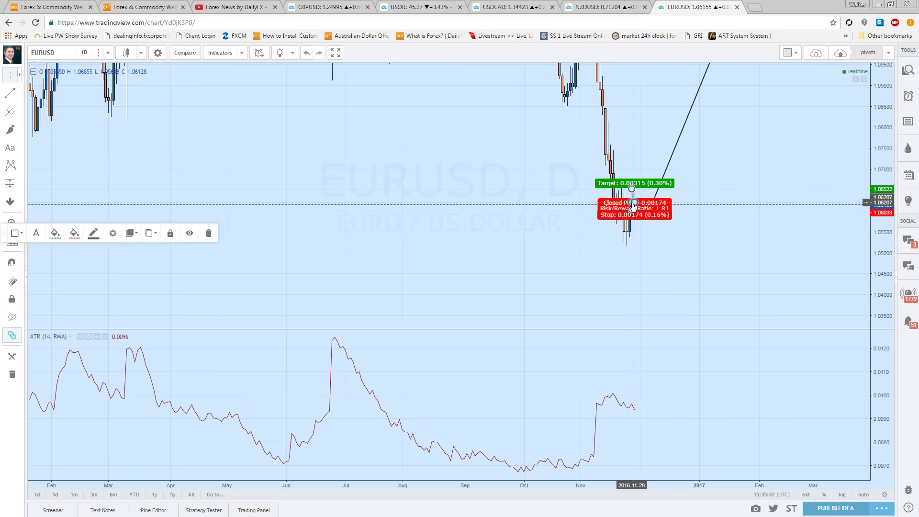
key(Delete)
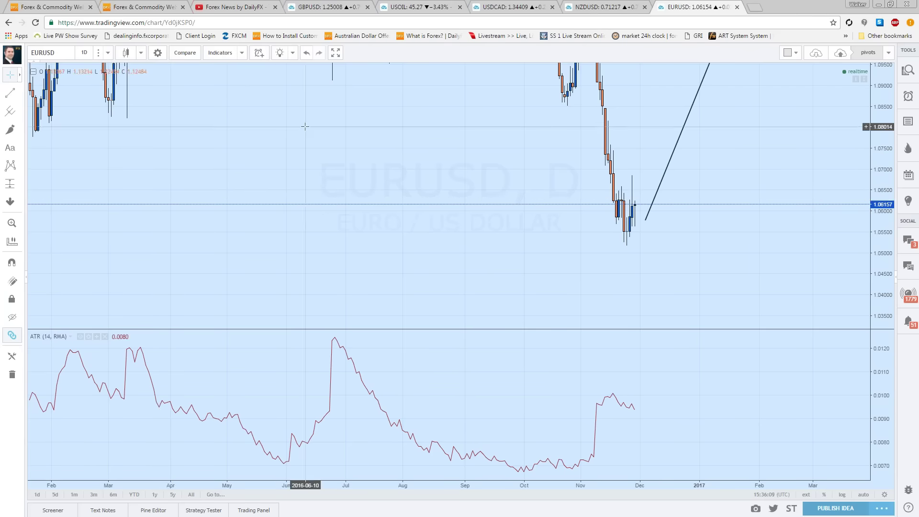
Open the ATR settings on the daily chart, showing Length 14 and RMA smoothing
scroll(303, 126, down, 6)
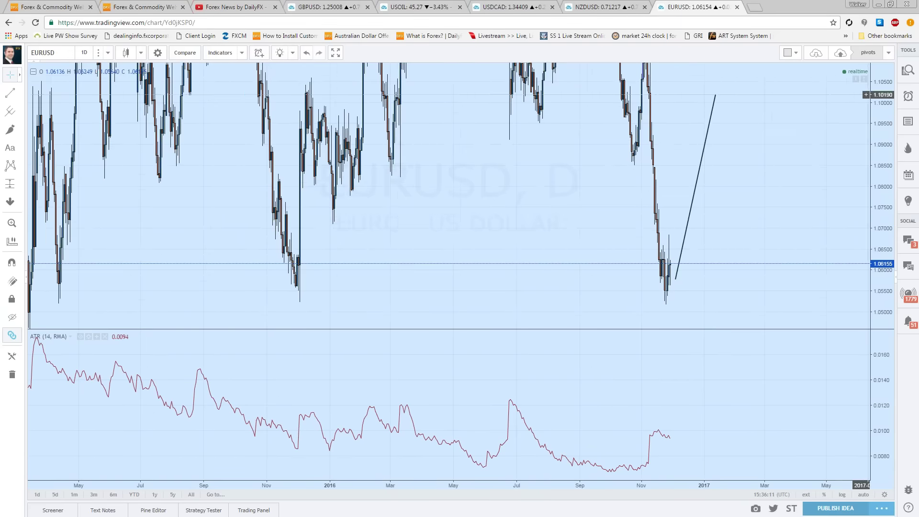
scroll(565, 293, up, 2)
scroll(565, 293, up, 2)
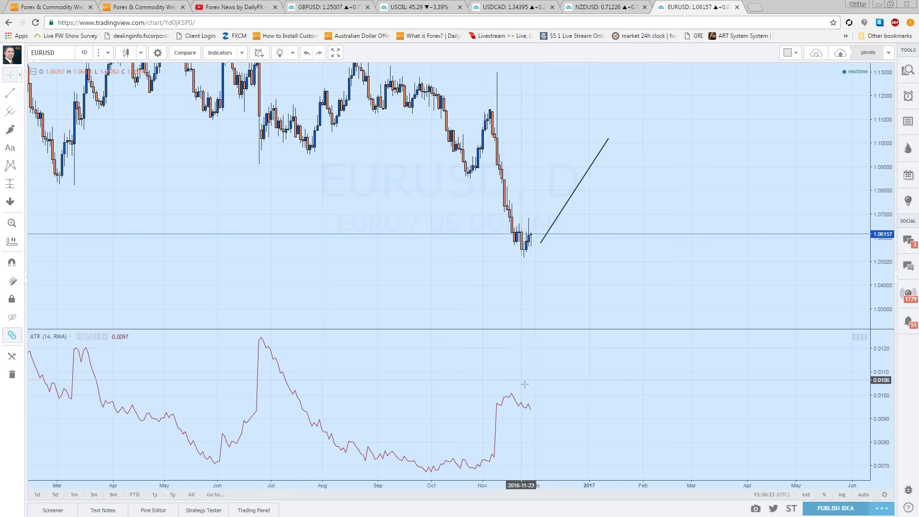
click(88, 336)
Set the ATR Length to 50 on the Inputs tab and apply it
click(371, 226)
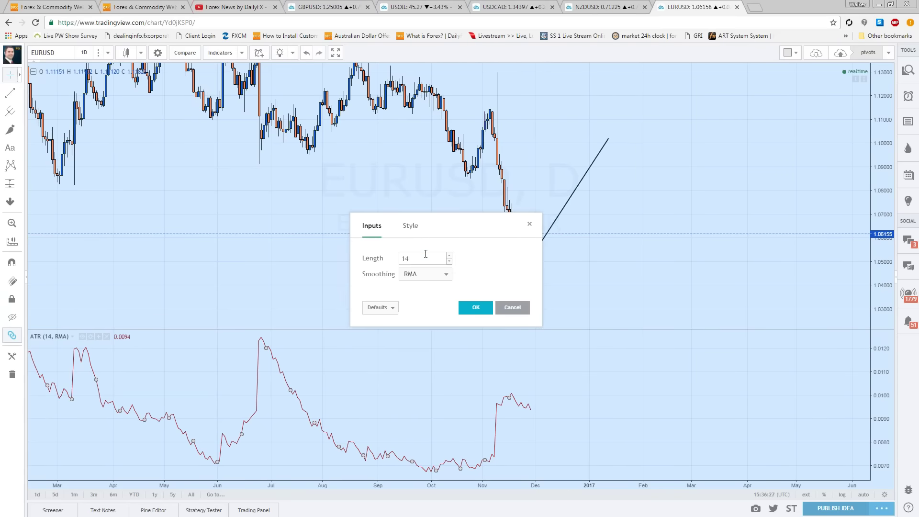
double_click(426, 253)
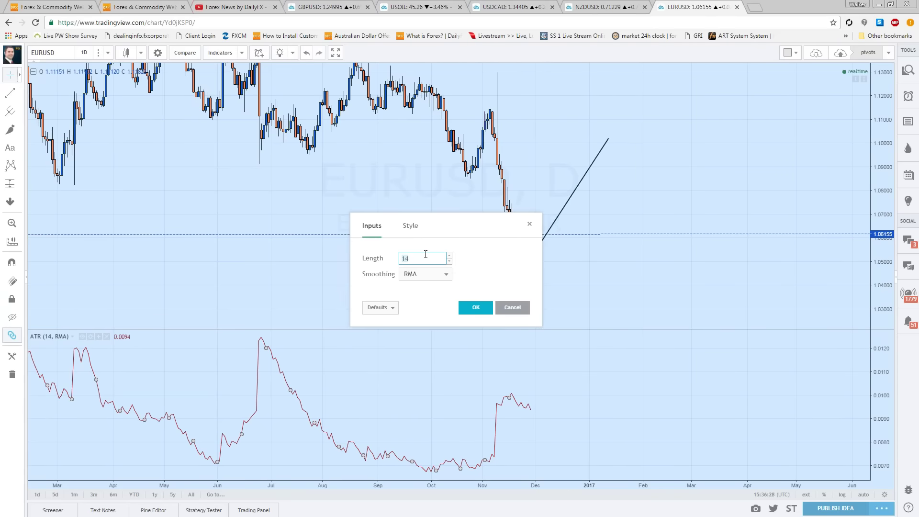
text(50)
click(476, 307)
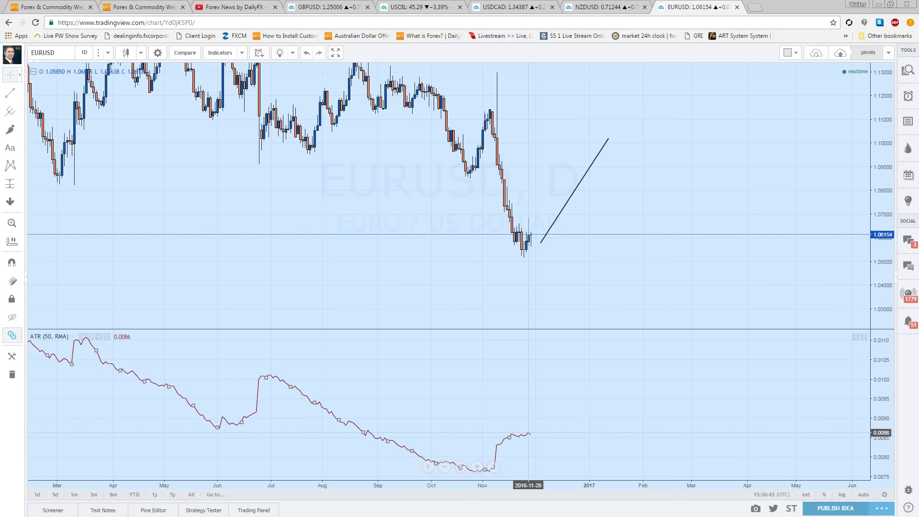
Change the ATR Length to 200 and apply it
click(91, 337)
key(BackSpace)
key(BackSpace)
text(200)
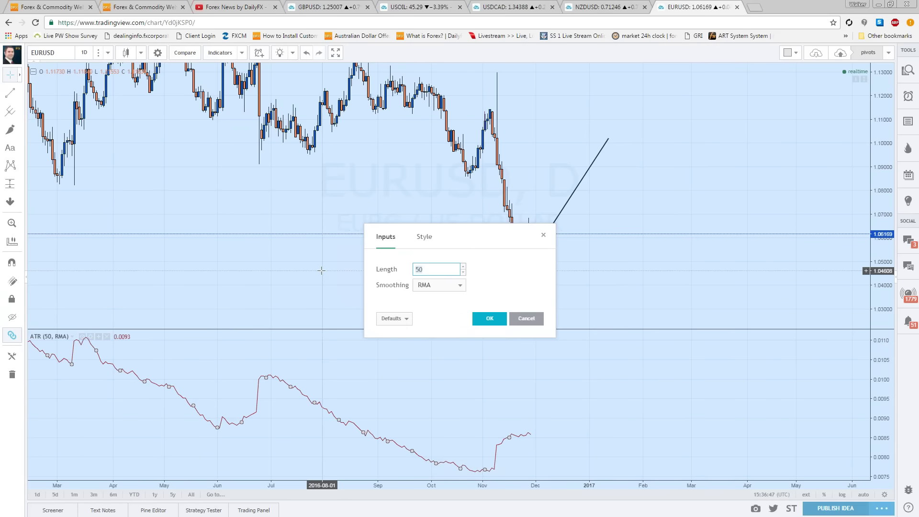
click(489, 318)
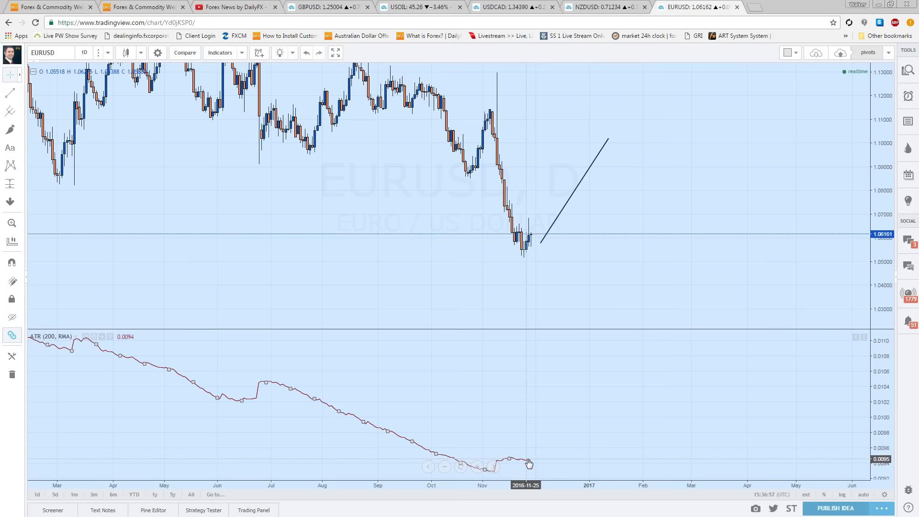
Reopen the ATR settings, which show the 200 length with RMA smoothing
scroll(479, 463, down, 3)
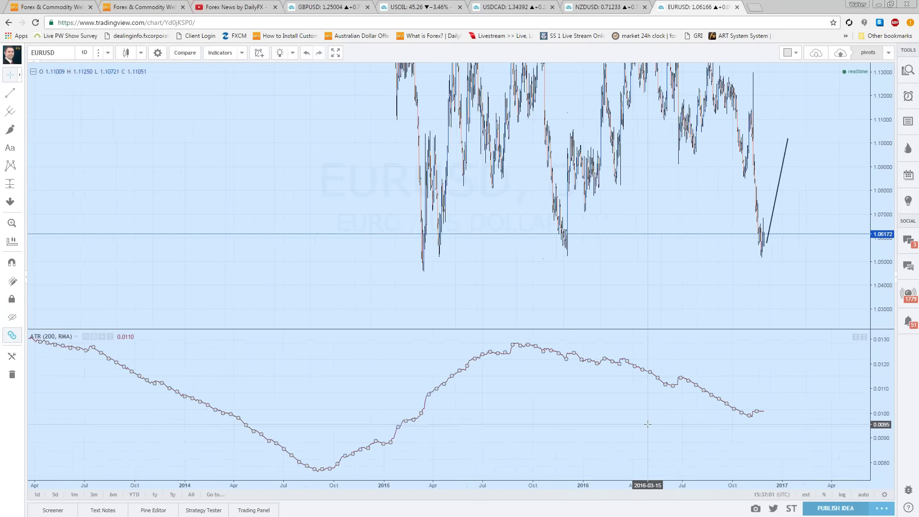
scroll(648, 423, up, 5)
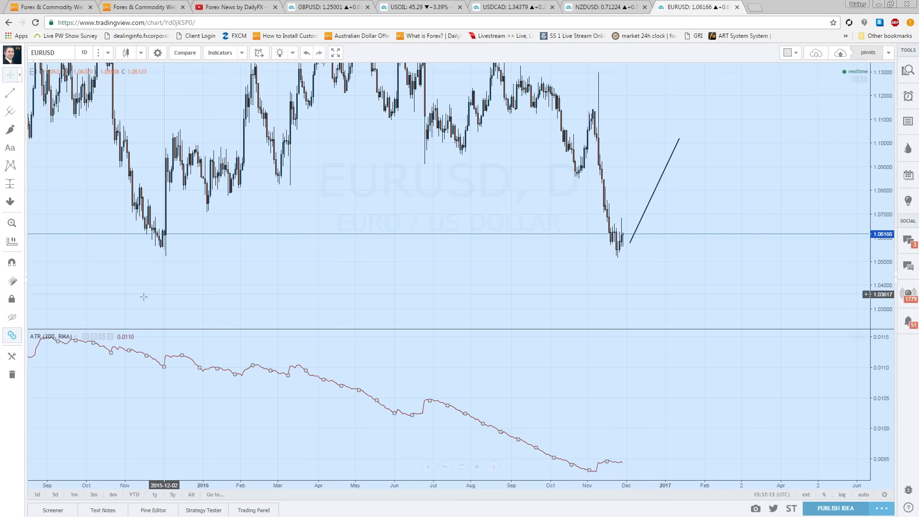
click(94, 336)
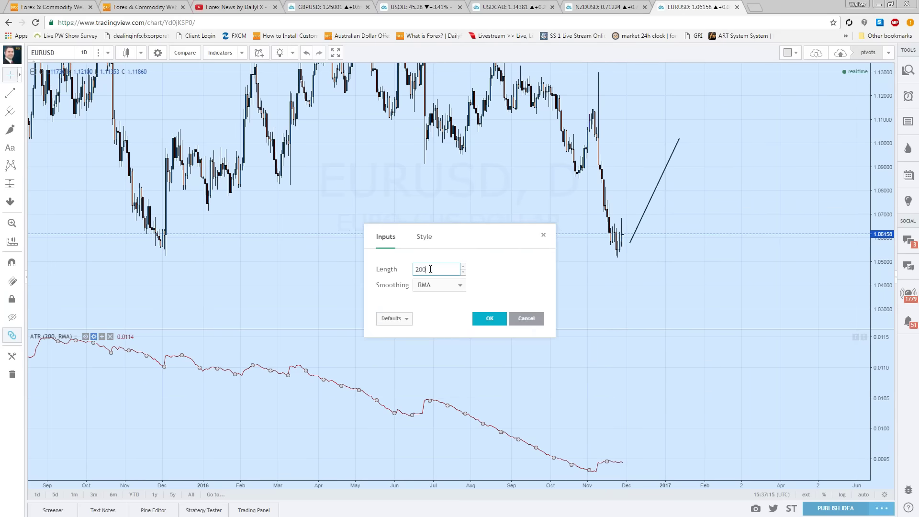
Set the ATR Length back to 14 and pan the daily EURUSD candles into view
key(BackSpace)
key(BackSpace)
key(BackSpace)
text(14)
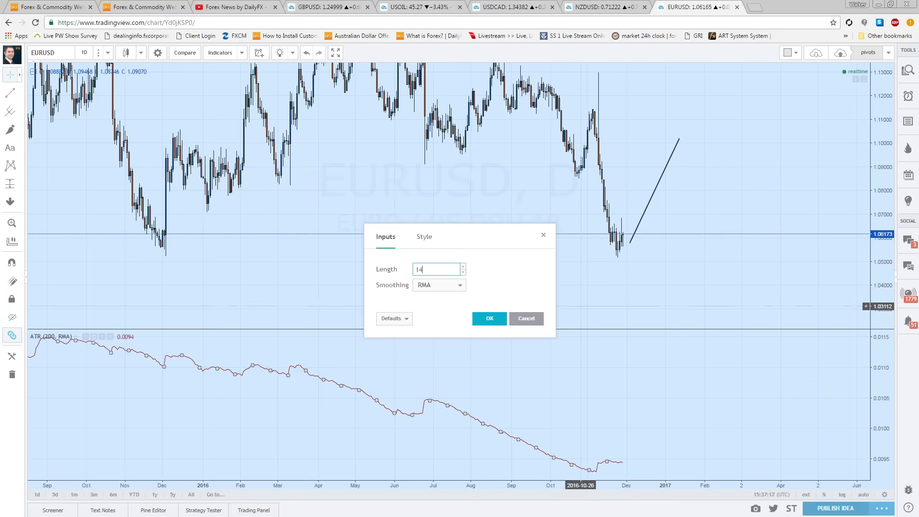
click(488, 319)
drag(592, 125, 579, 190)
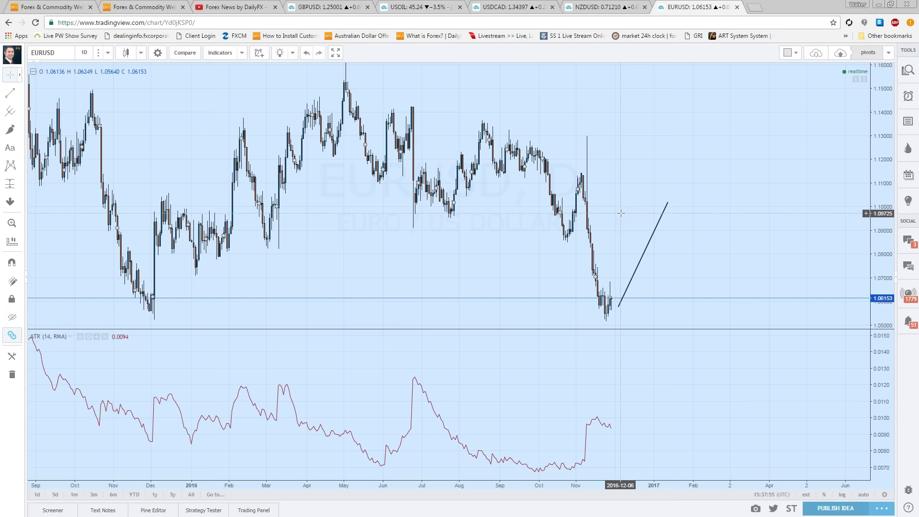
scroll(574, 230, down, 3)
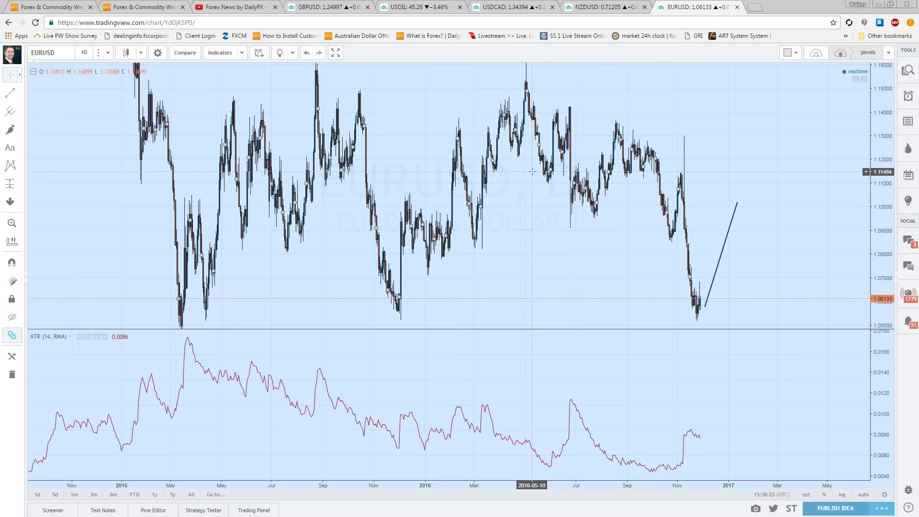
scroll(532, 170, up, 5)
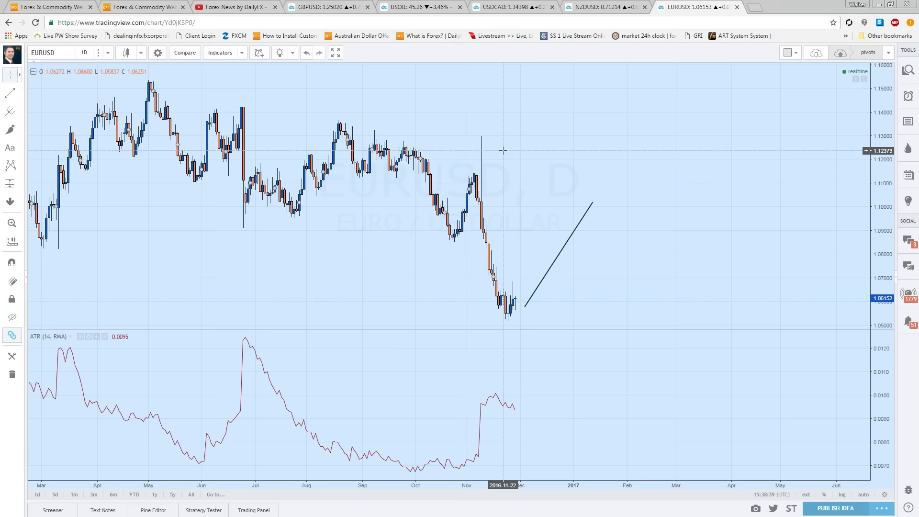
Change the chart symbol to NZDUSD by searching 'nzdusd', then select the ATR indicator
click(49, 53)
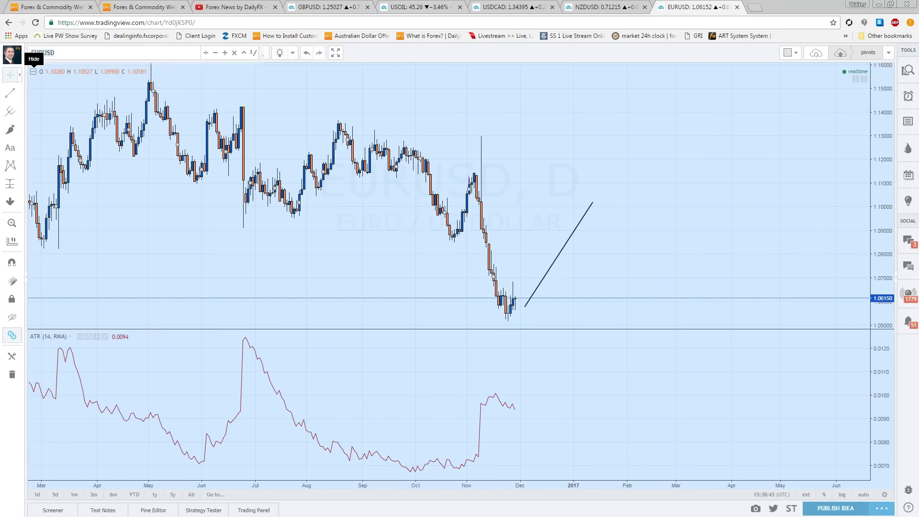
text(nzdusd)
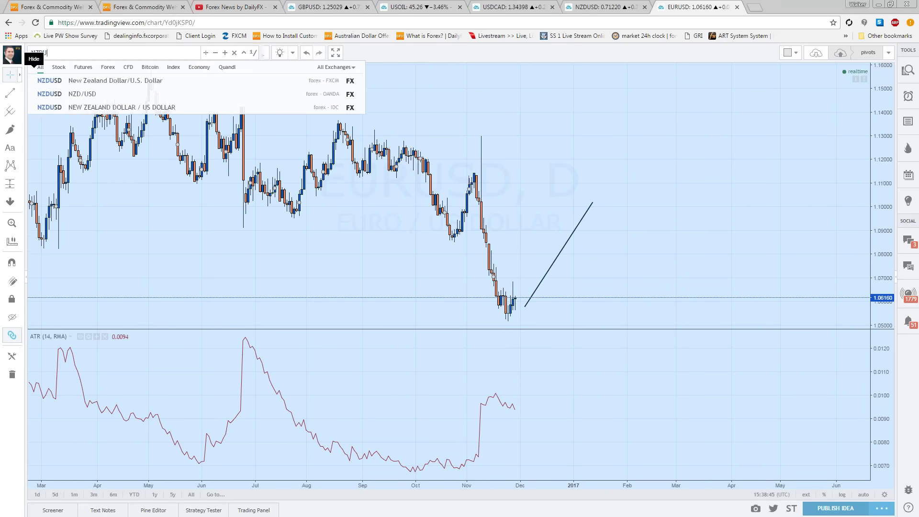
click(152, 106)
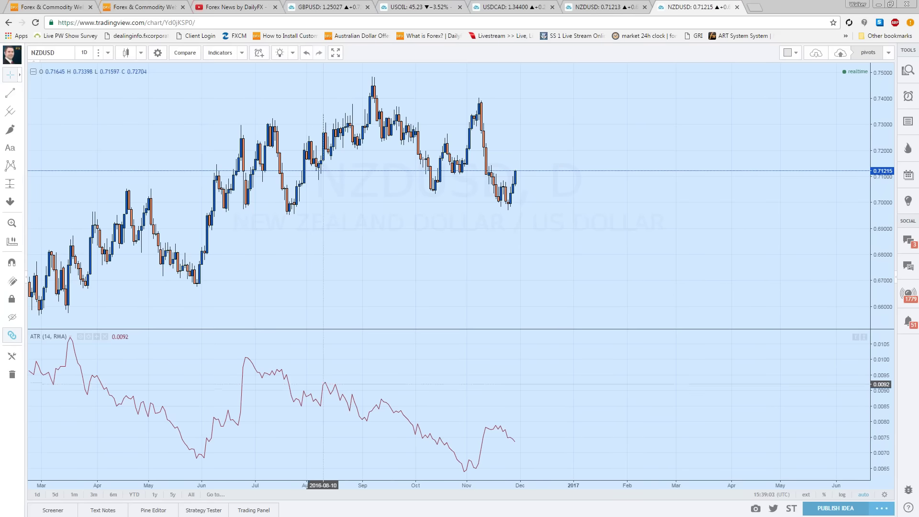
click(327, 384)
Remove the ATR indicator from the NZDUSD chart
key(Delete)
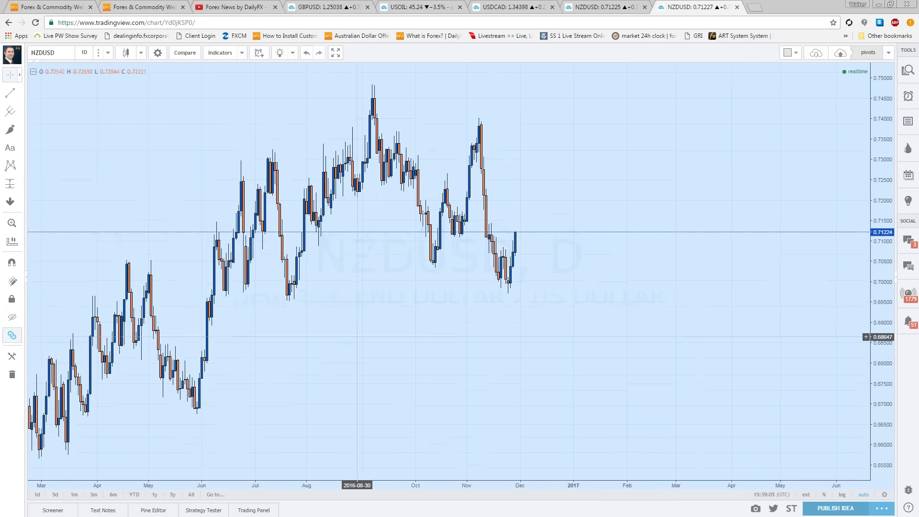
scroll(392, 320, up, 3)
scroll(479, 330, down, 5)
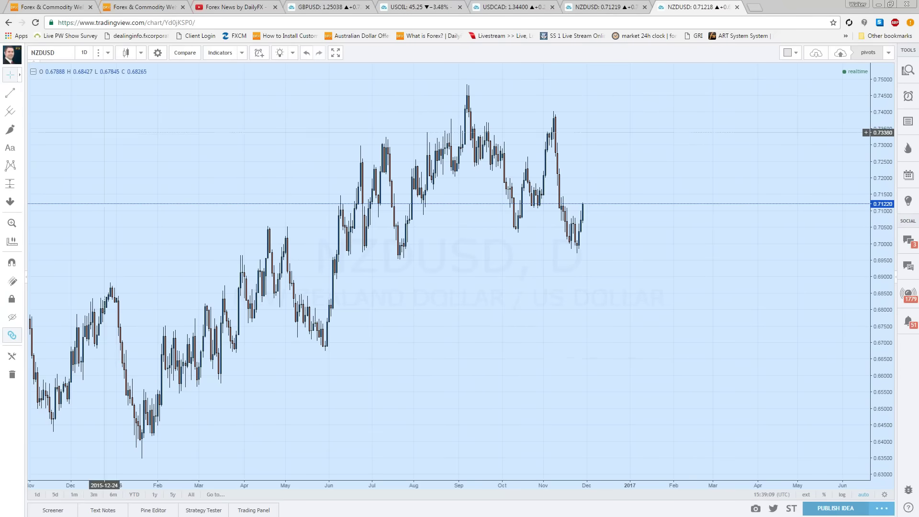
Add the Donchian Channels (20) indicator by searching 'donc' in Insert Indicator
right_click(584, 134)
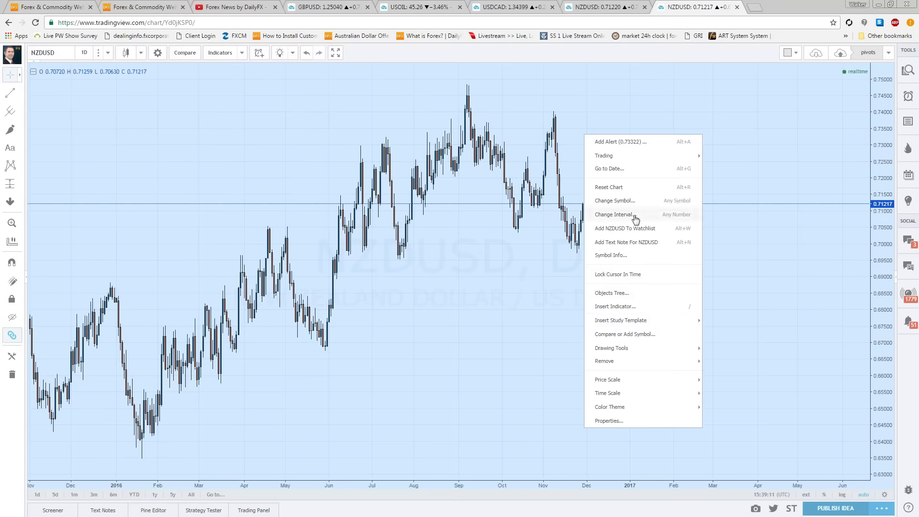
click(628, 310)
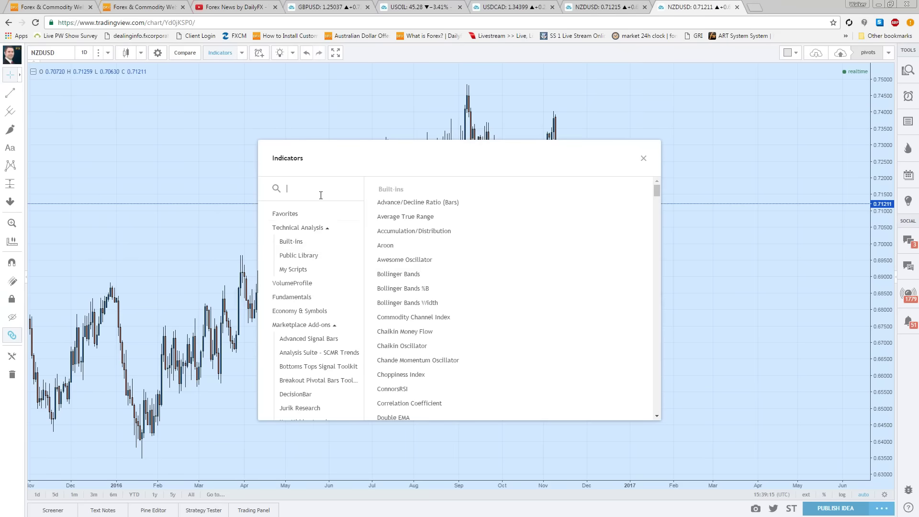
text(donc)
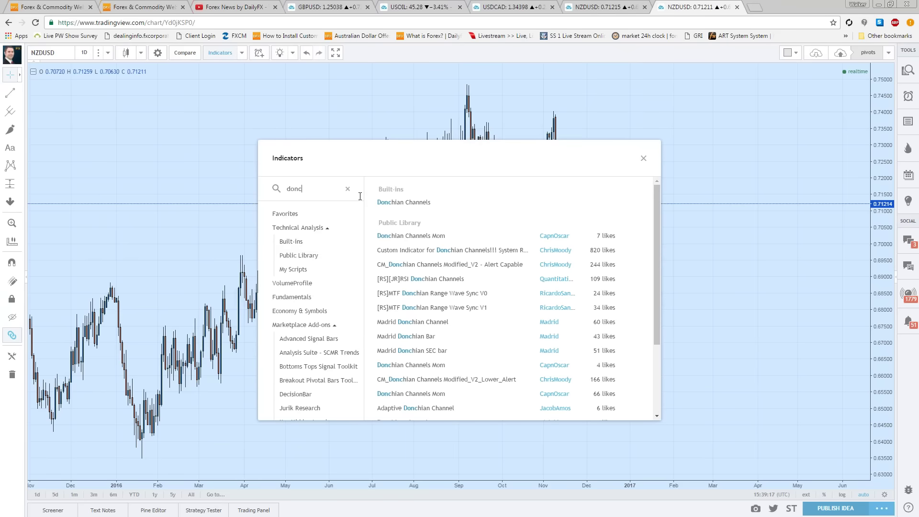
click(400, 202)
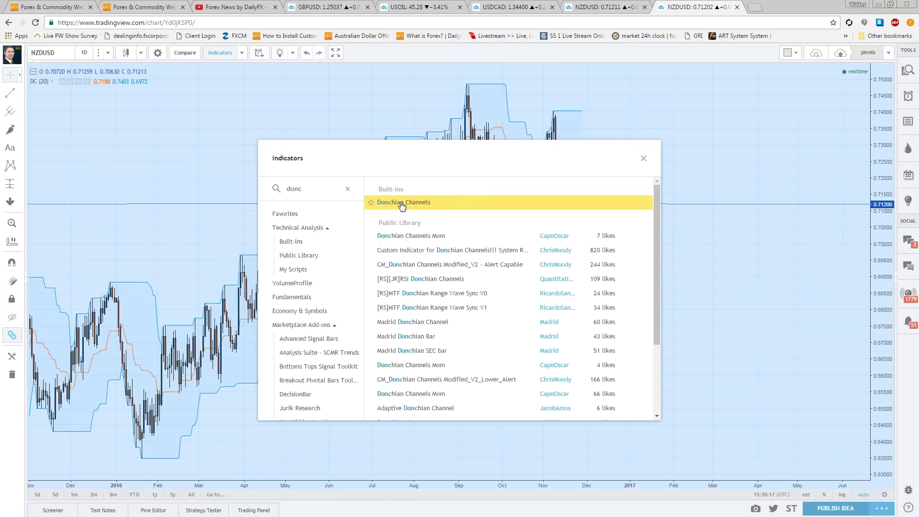
click(643, 158)
Drag the chart back to bring earlier 2016 price history into view
scroll(647, 215, up, 2)
scroll(429, 275, up, 2)
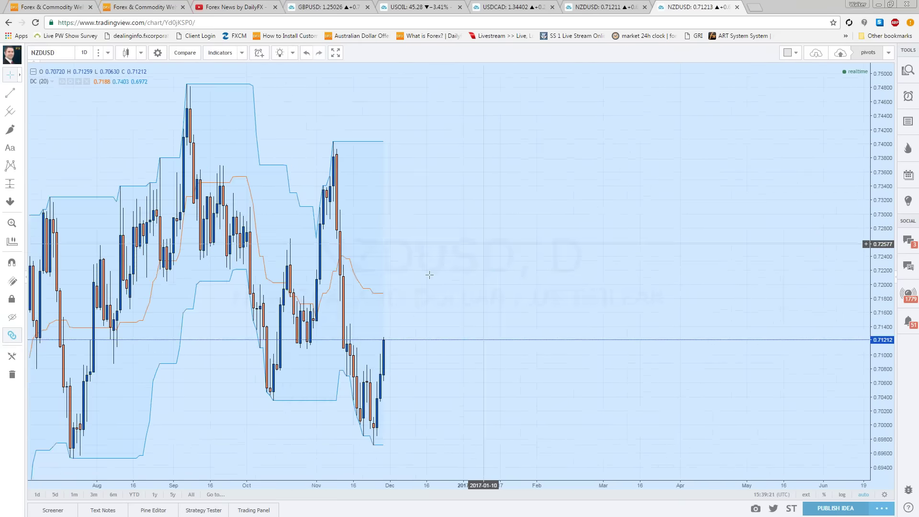
drag(429, 275, 710, 287)
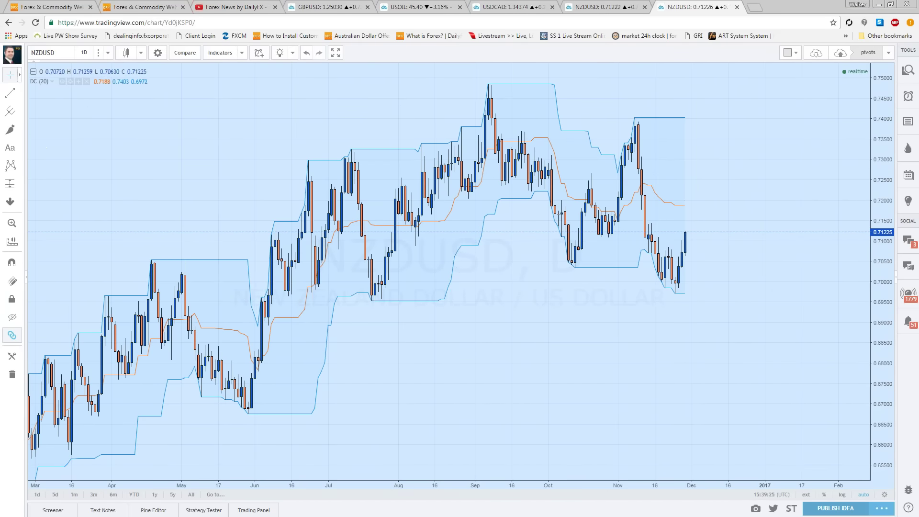
Select the Trend Line tool from the line tools flyout
click(20, 92)
click(36, 95)
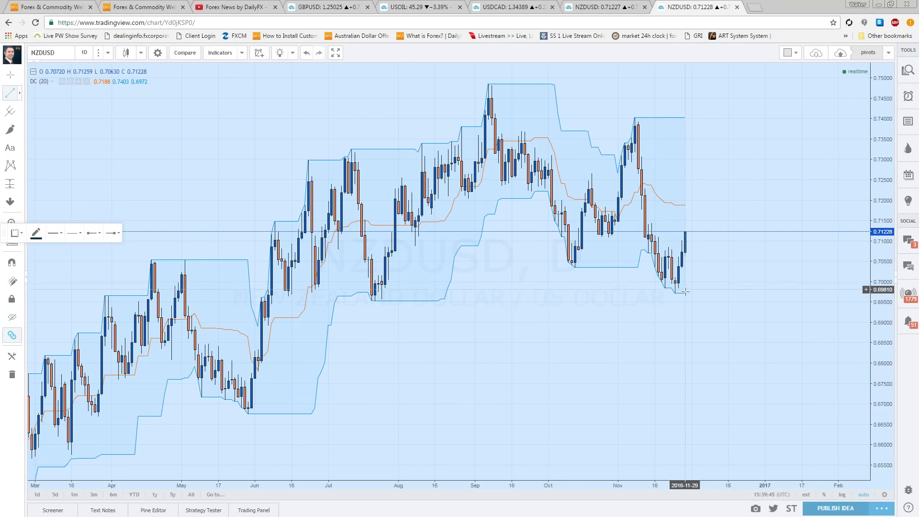
Place a red 'Stop' text label just beneath the late-November lows near 0.6981
click(20, 150)
click(50, 149)
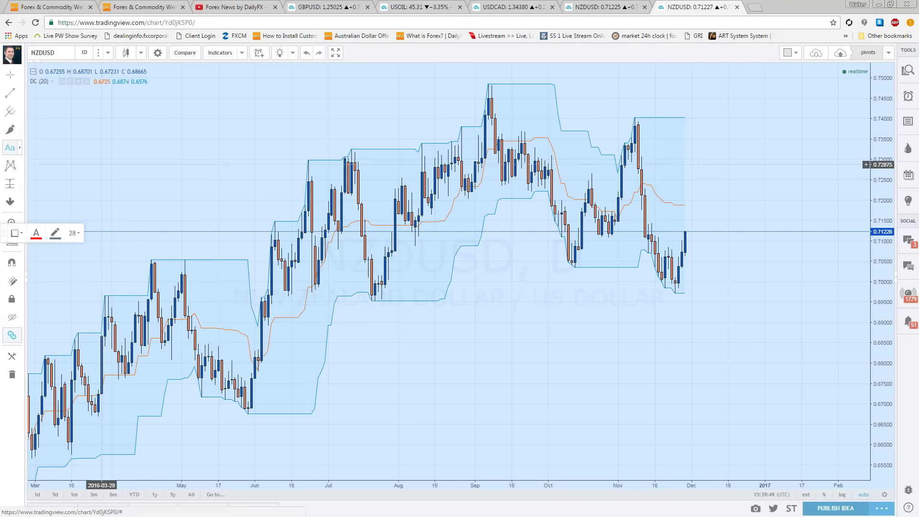
click(666, 301)
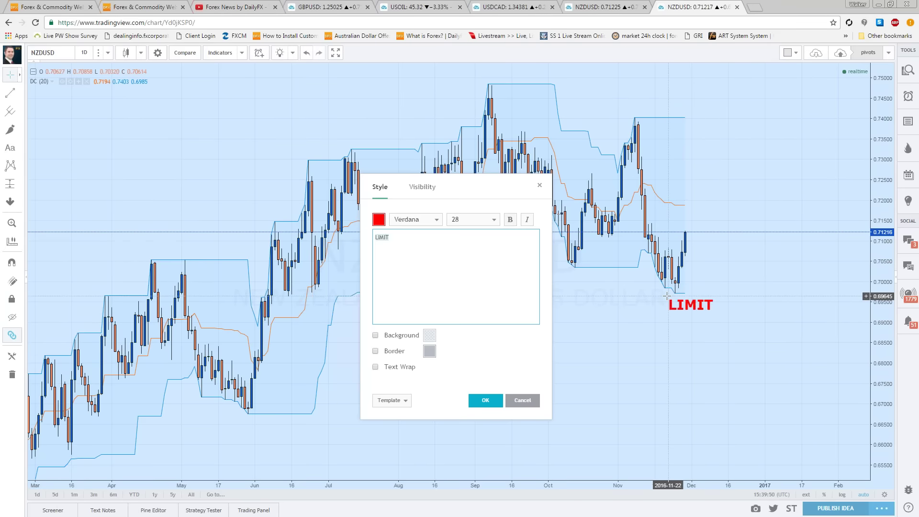
text(Stop)
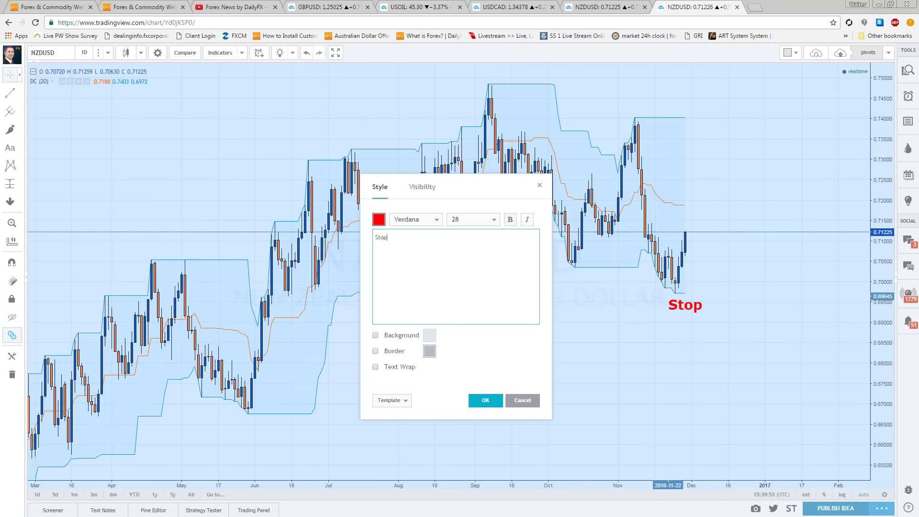
click(485, 400)
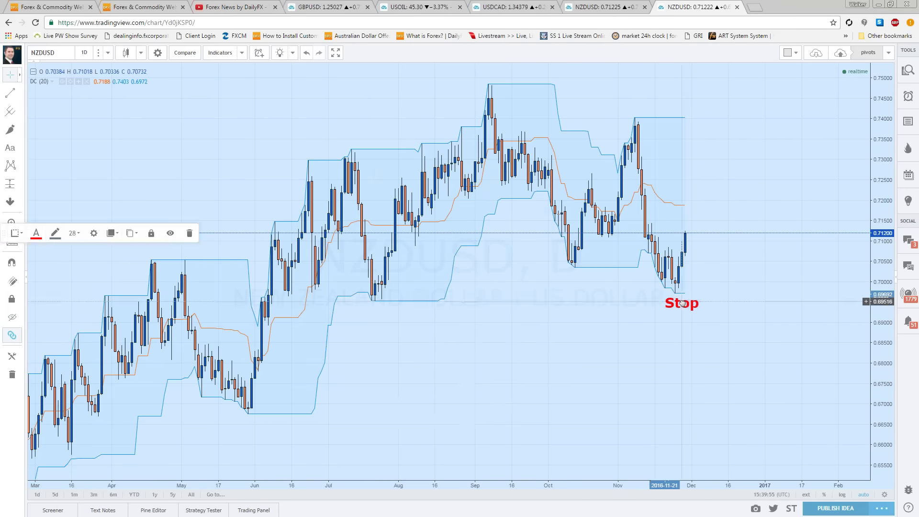
drag(685, 306, 678, 299)
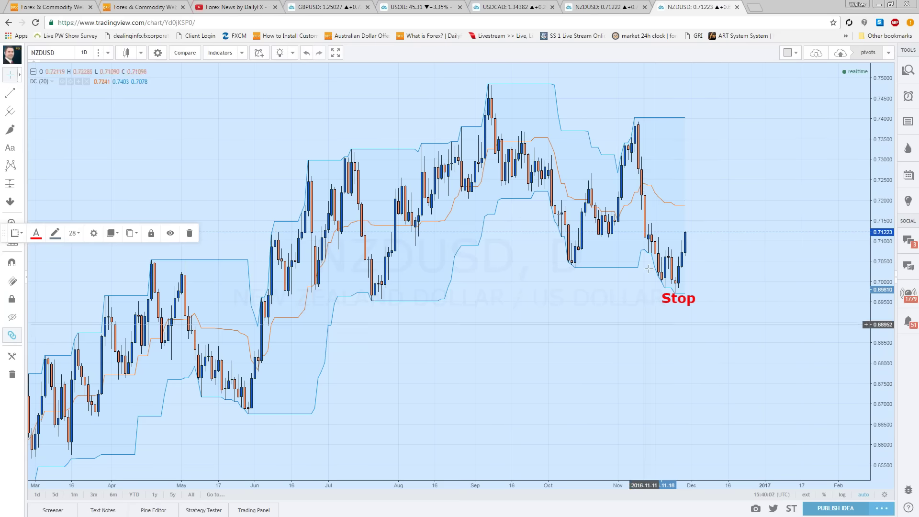
Select the Stop label and move it above the November candles near 0.7199
scroll(498, 362, down, 3)
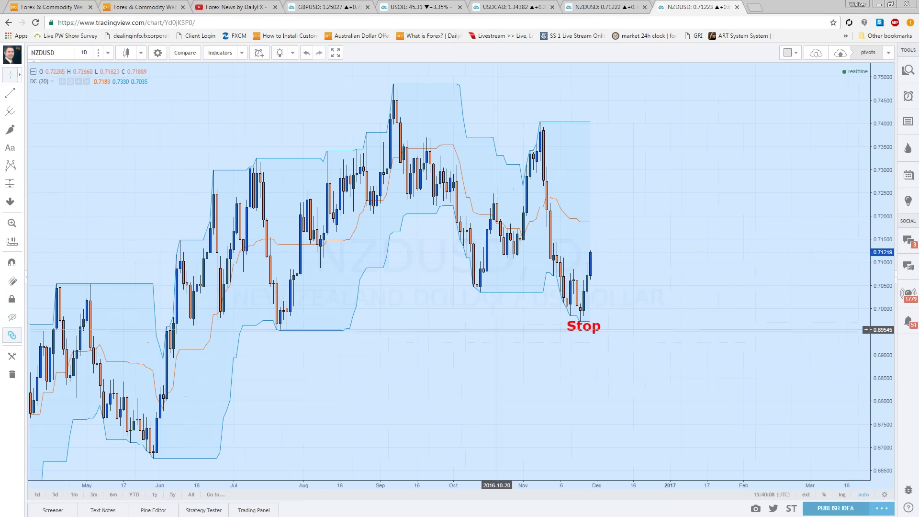
click(585, 326)
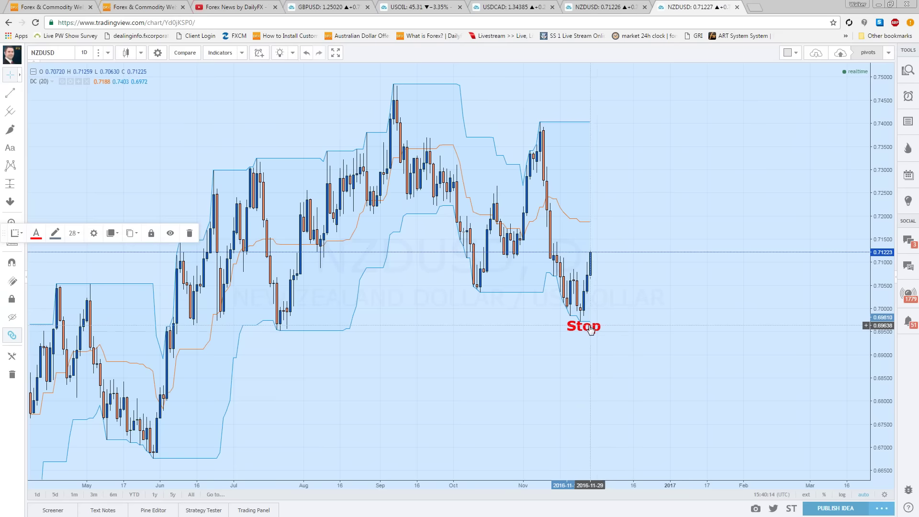
drag(592, 328, 595, 327)
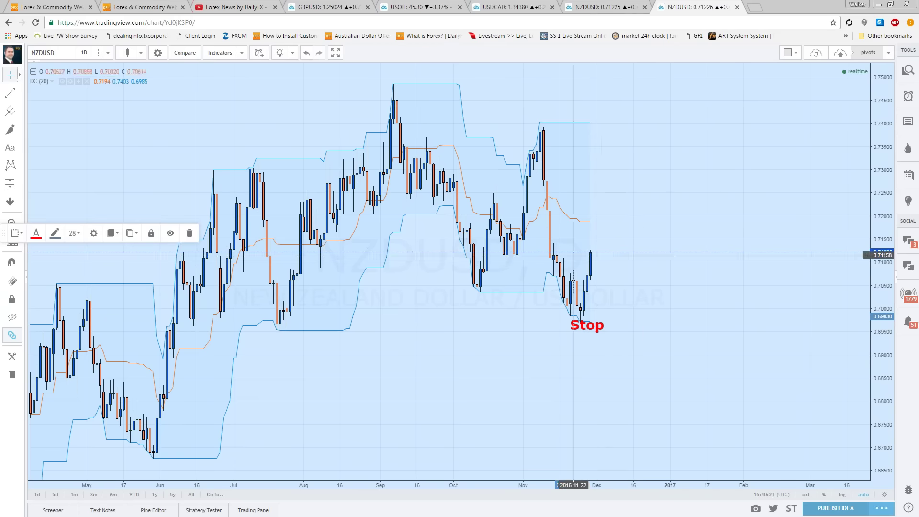
mouse_move(583, 333)
mouse_down()
mouse_move(614, 305)
mouse_move(634, 206)
mouse_move(620, 229)
mouse_up()
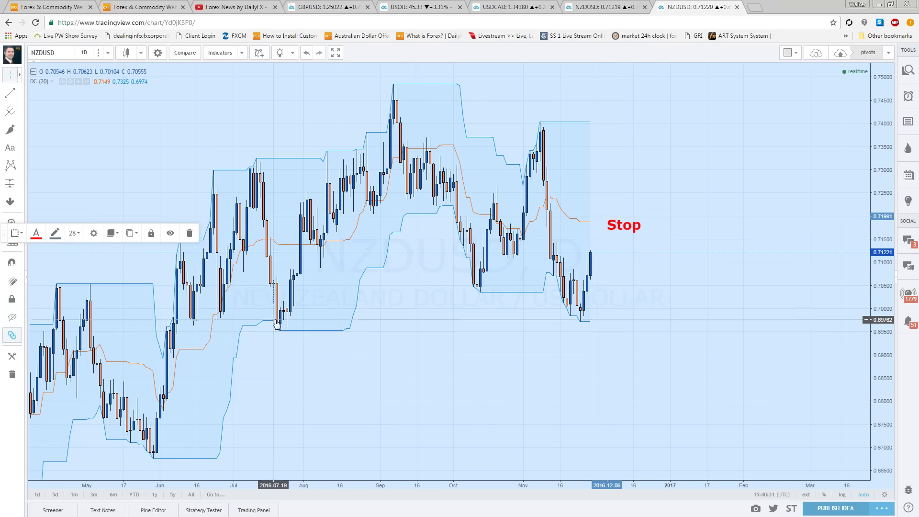
Brush a circle around the July swing low and move the Stop label to late-September candles
click(19, 115)
click(19, 129)
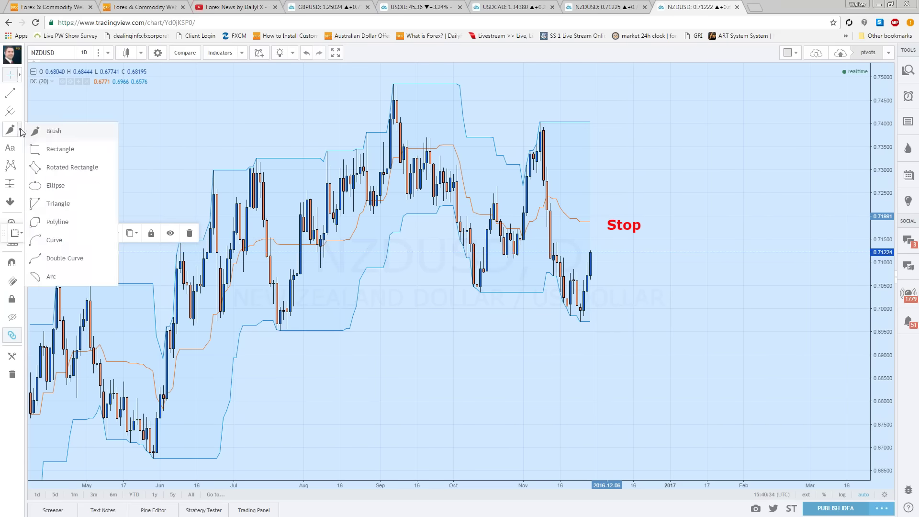
click(43, 127)
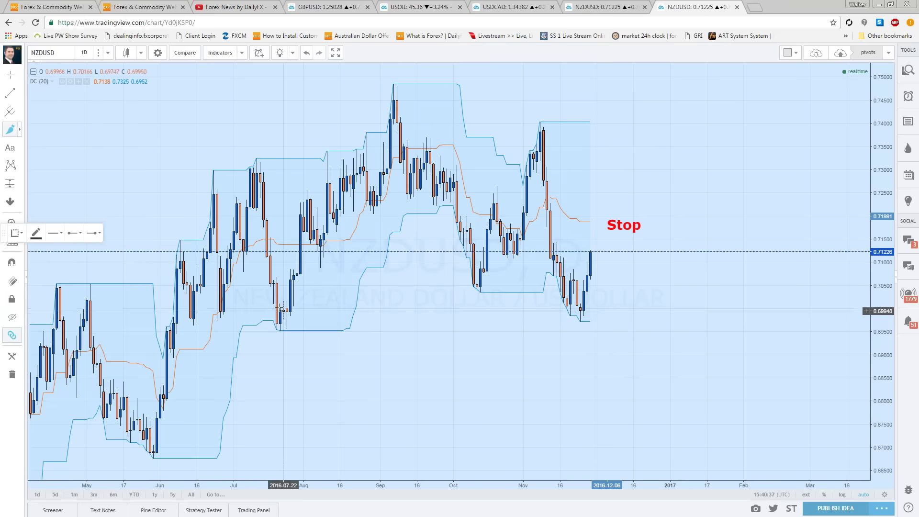
mouse_move(273, 307)
mouse_down()
mouse_move(296, 321)
mouse_move(263, 308)
mouse_up()
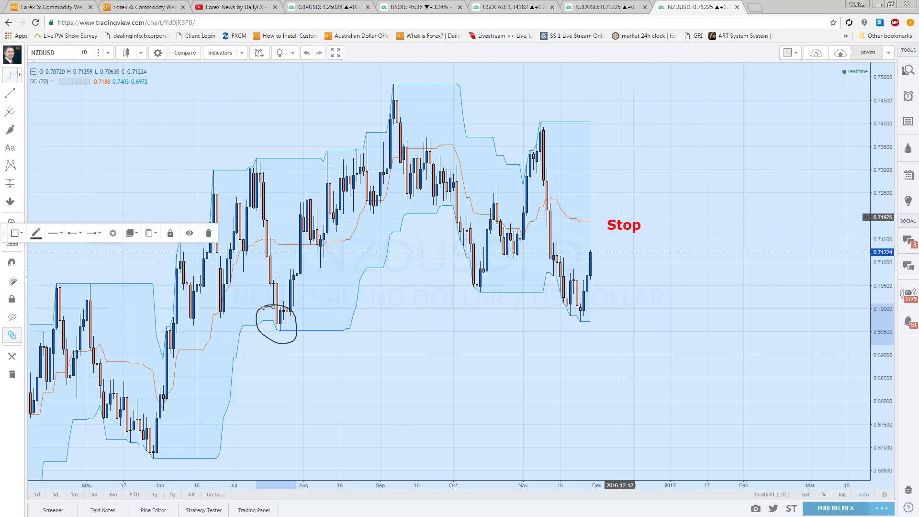
drag(621, 225, 292, 348)
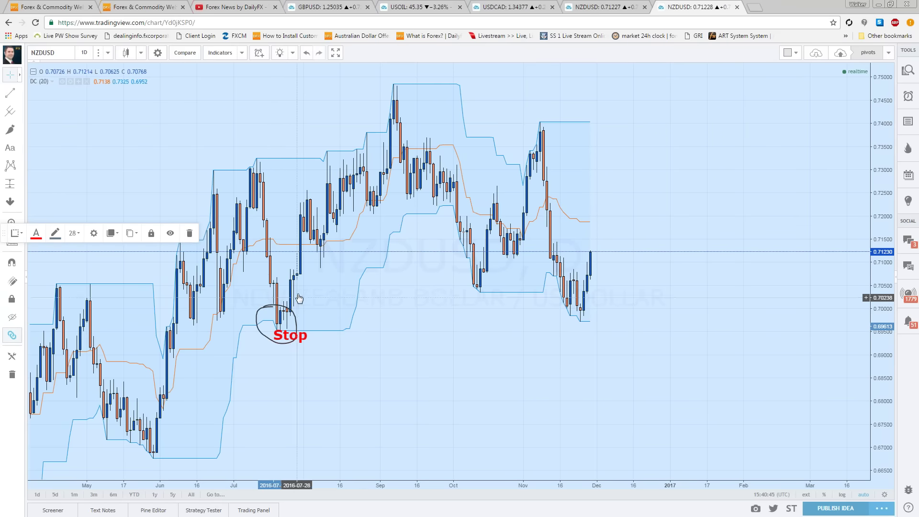
drag(284, 336, 449, 201)
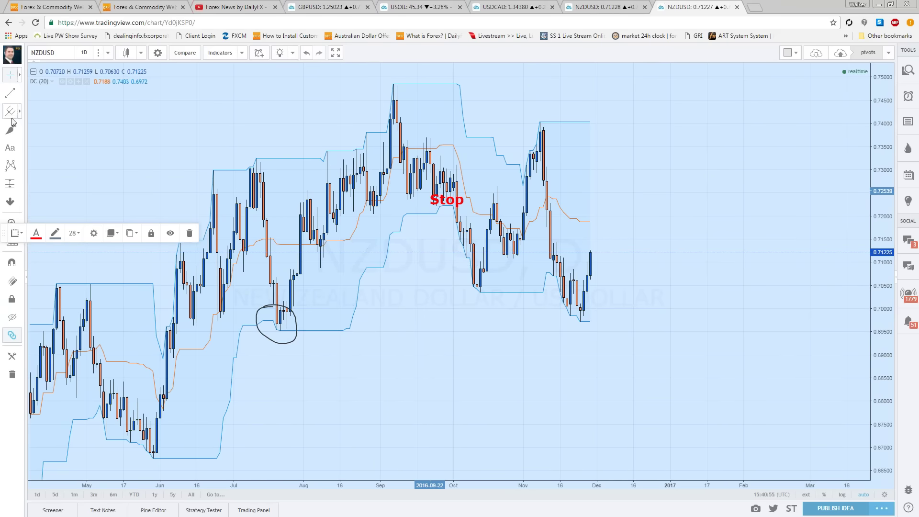
Brush a circle around the late-September low where the Stop label sits
click(21, 132)
click(48, 131)
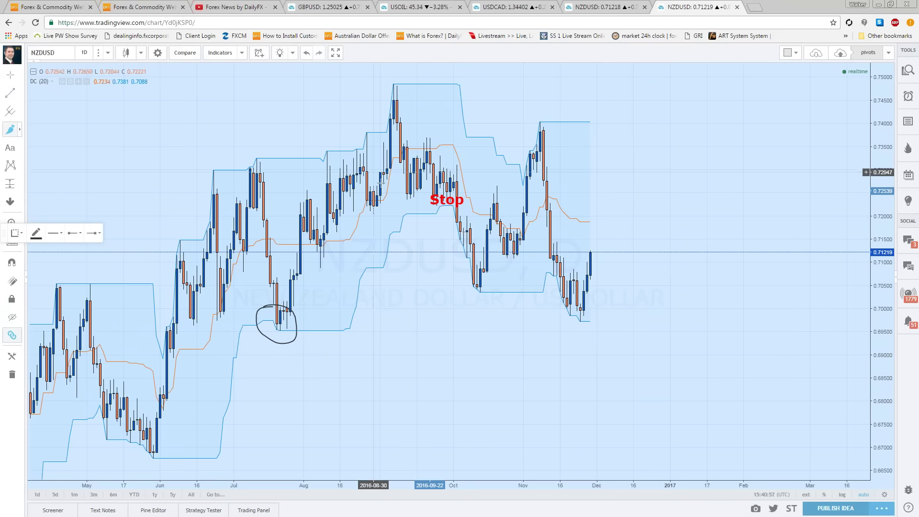
drag(458, 190, 460, 188)
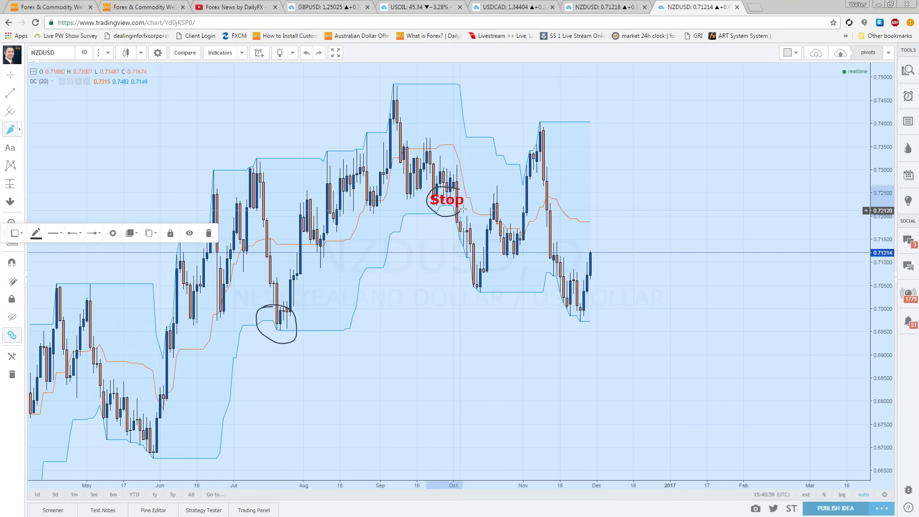
Draw a trend line from the circled July low to the September circle
click(20, 93)
click(33, 94)
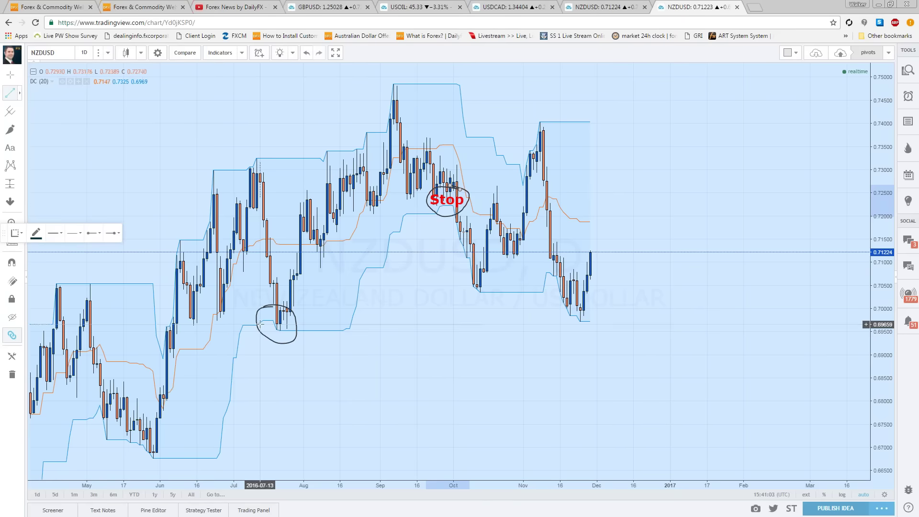
click(277, 324)
click(439, 201)
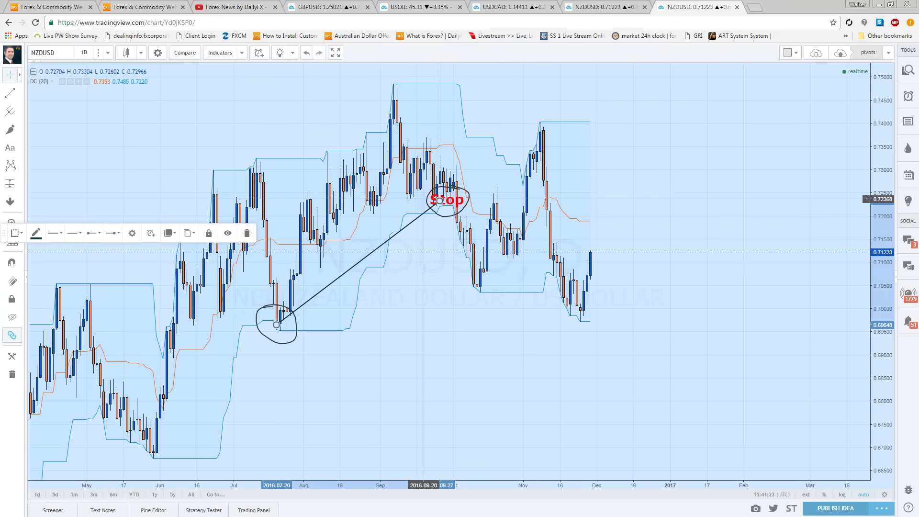
Drag the Stop label down to sit just beneath the circled July low
drag(439, 200, 288, 339)
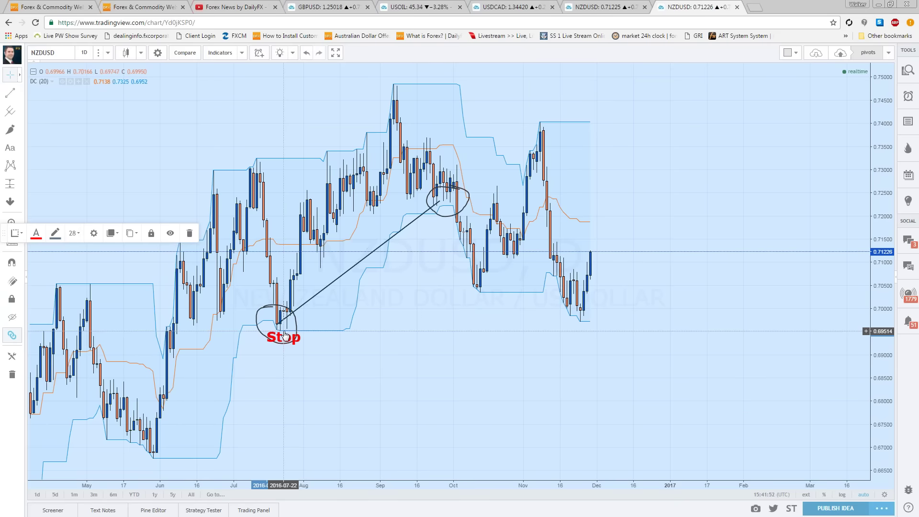
drag(284, 333, 281, 336)
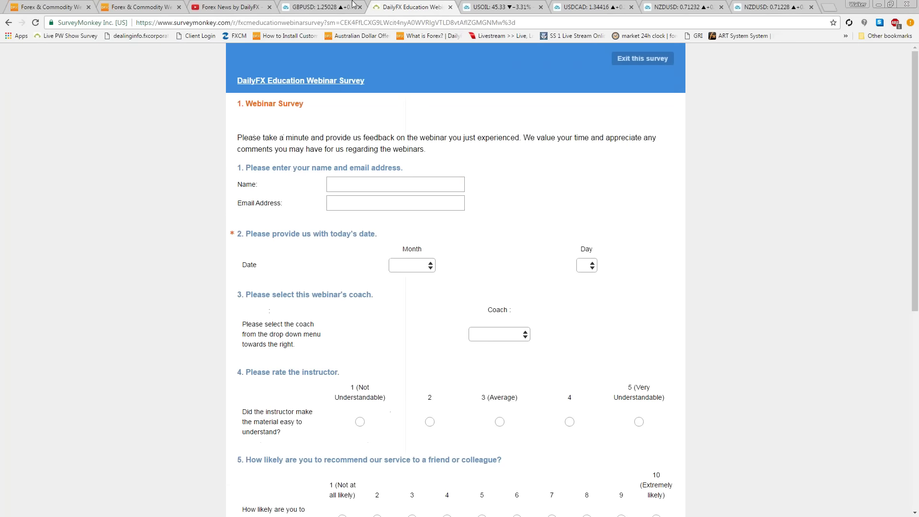
Copy the survey page link from the address bar
right_click(323, 23)
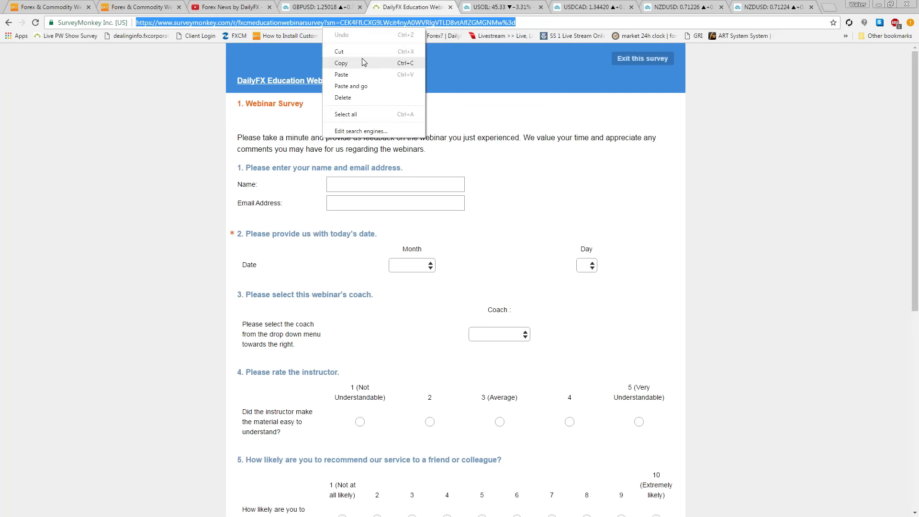
click(334, 62)
key(alt+Tab)
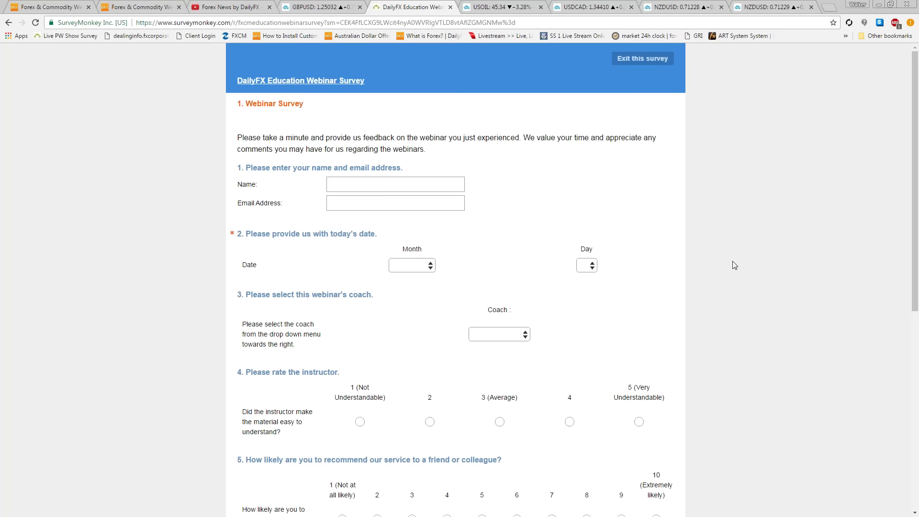
Choose the webinar's coach in question 3's Coach dropdown
scroll(732, 265, down, 4)
scroll(730, 288, up, 3)
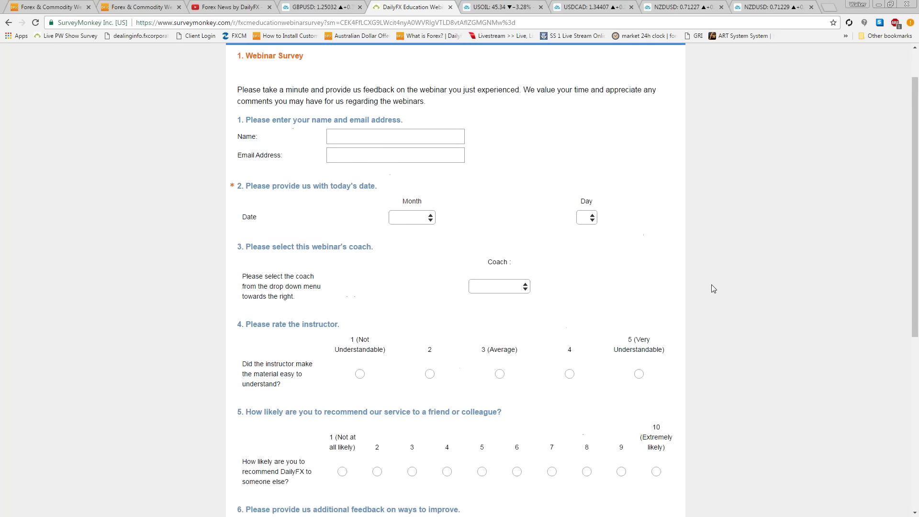
click(516, 288)
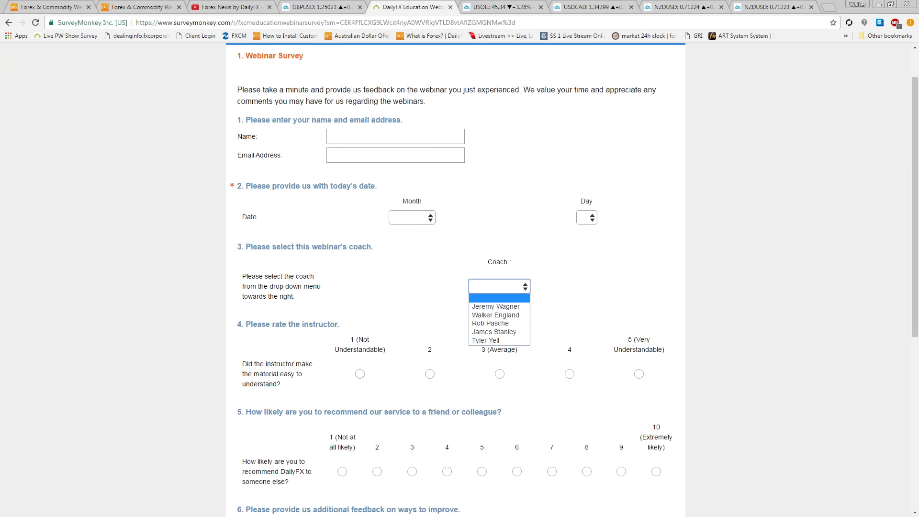
click(506, 314)
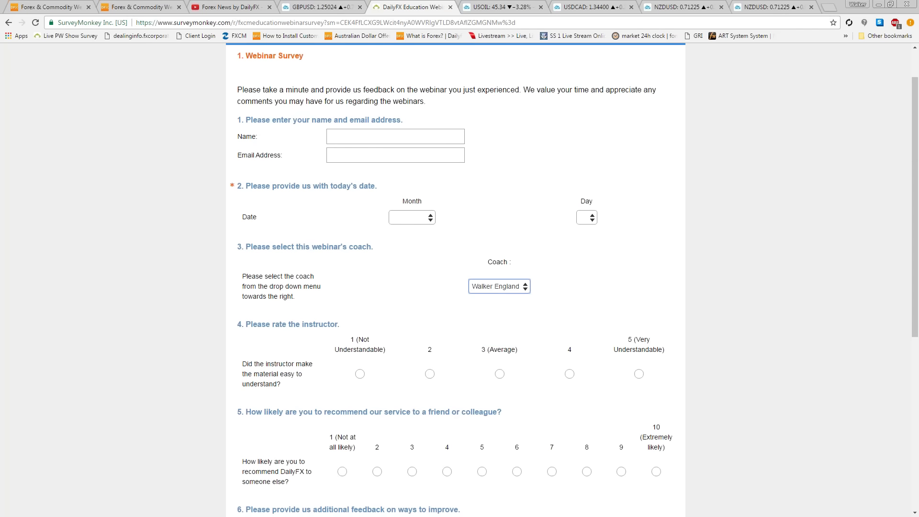
scroll(615, 359, down, 4)
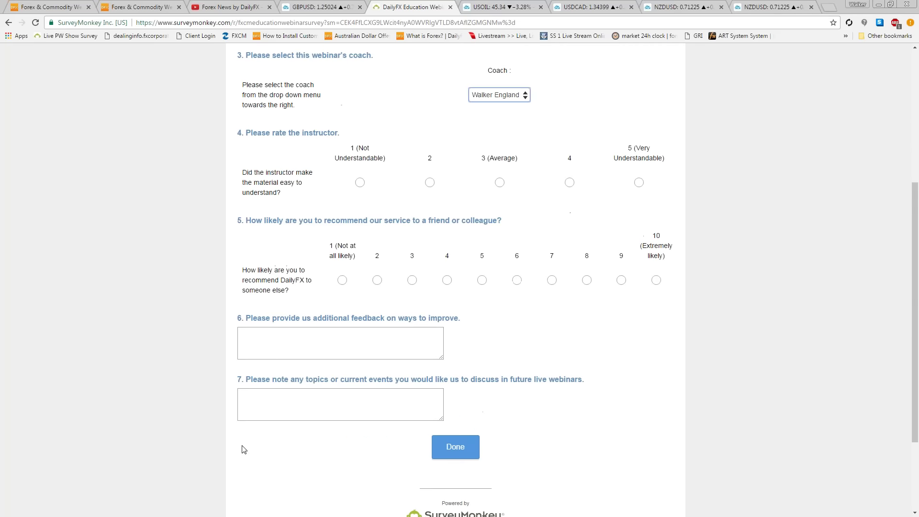
click(267, 389)
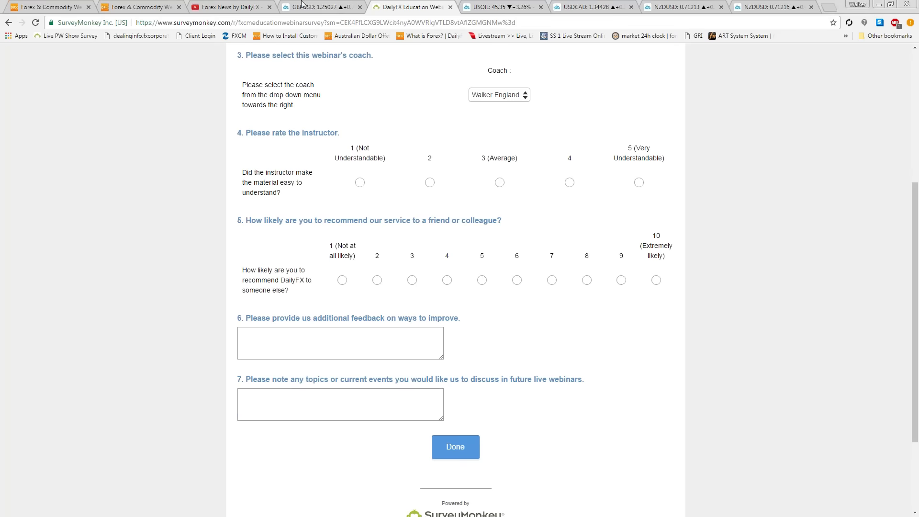
click(230, 6)
Copy the Forex News by DailyFX channel link from the address bar
scroll(236, 376, down, 3)
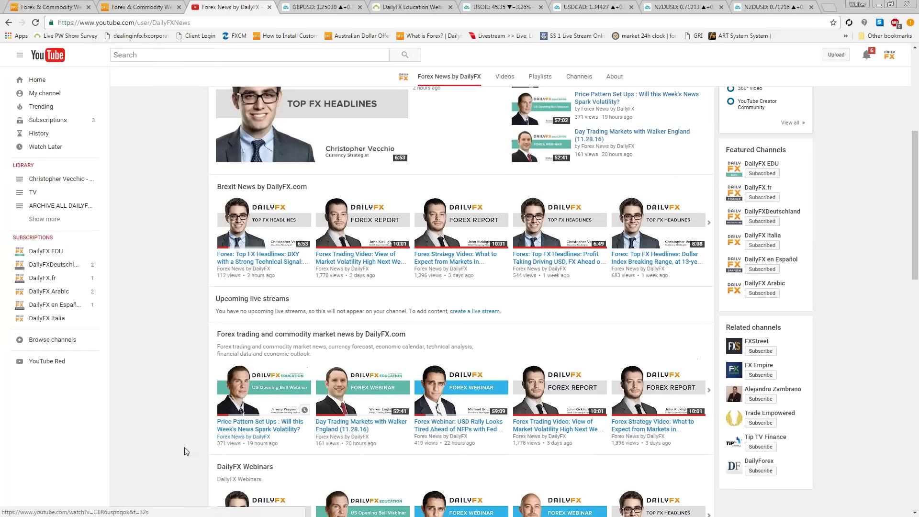
scroll(234, 332, up, 2)
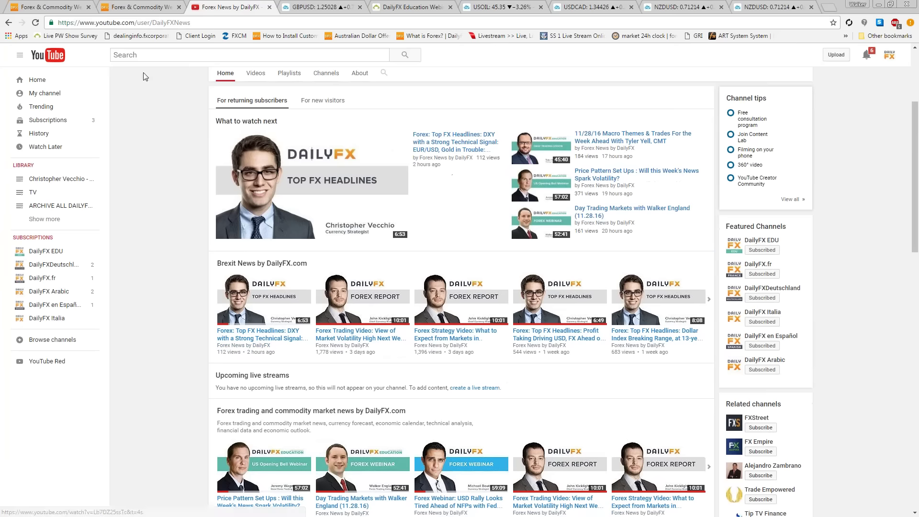
right_click(130, 22)
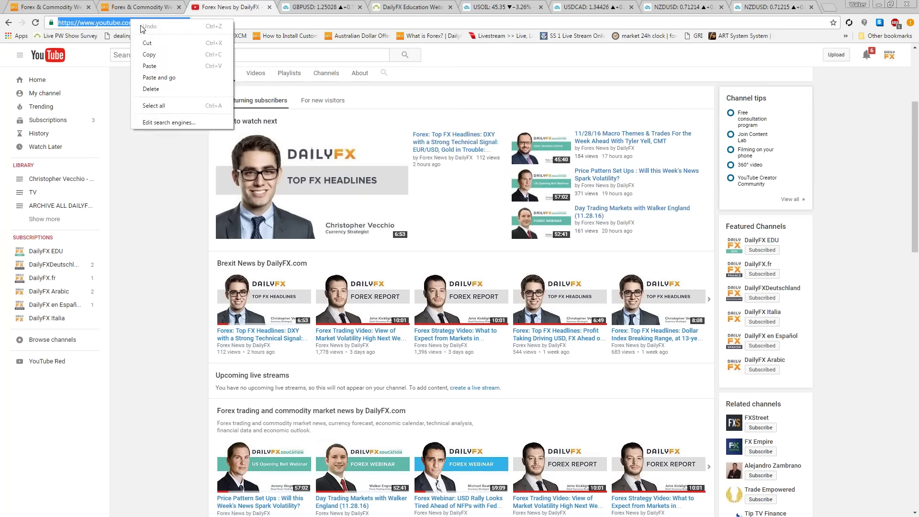
click(153, 56)
Open the 'Day Trading Markets with Walker England (11.28.16)' video
key(alt+Tab)
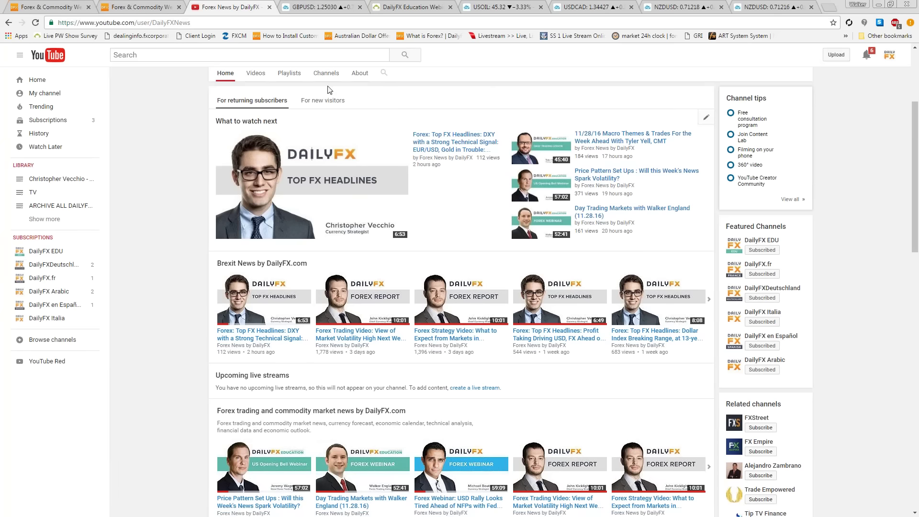
scroll(868, 158, down, 3)
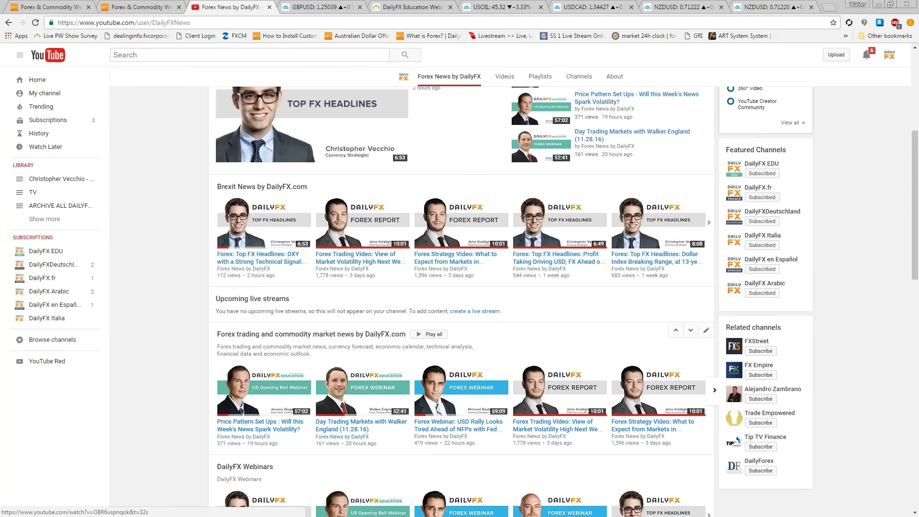
click(347, 431)
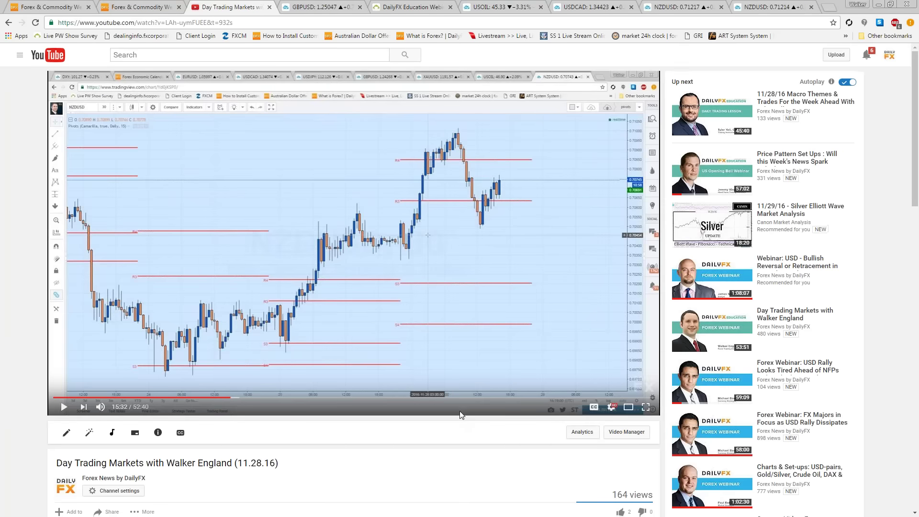
Like the Day Trading Markets video, then reopen the DailyFX Webinar Calendar tab
scroll(468, 415, down, 2)
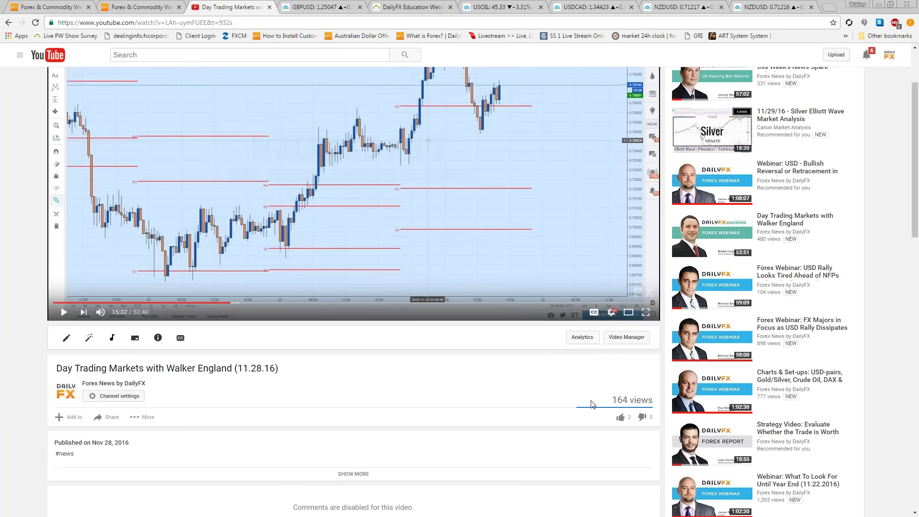
click(620, 417)
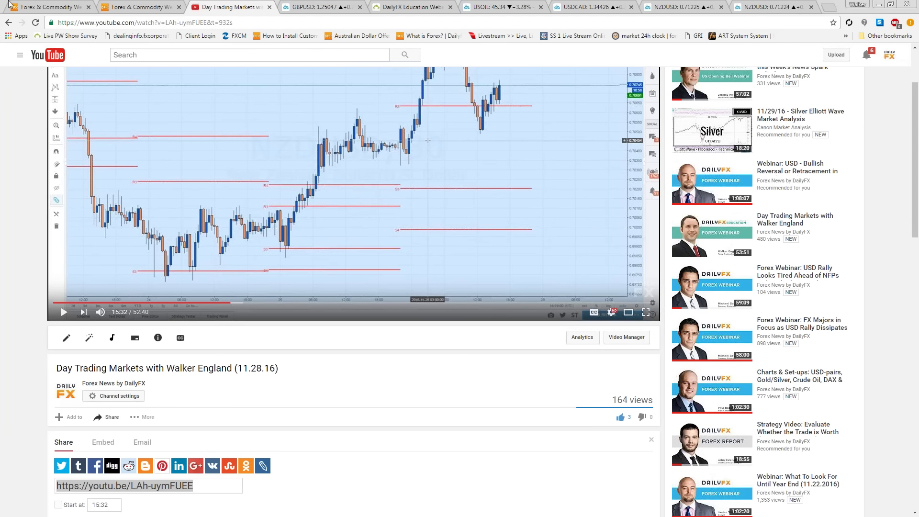
key(ctrl+shift+t)
Filter the DailyFX webinar calendar to Thursday, December 1 sessions
scroll(259, 289, up, 2)
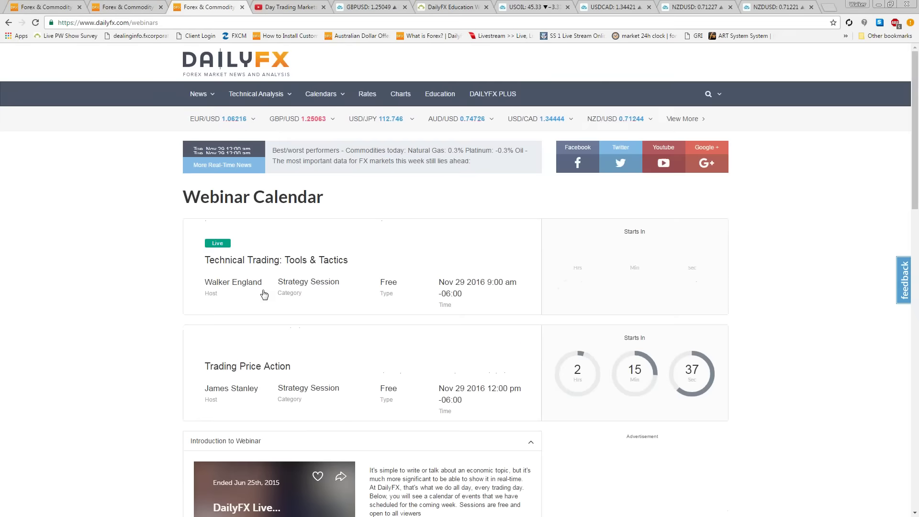
mouse_move(323, 93)
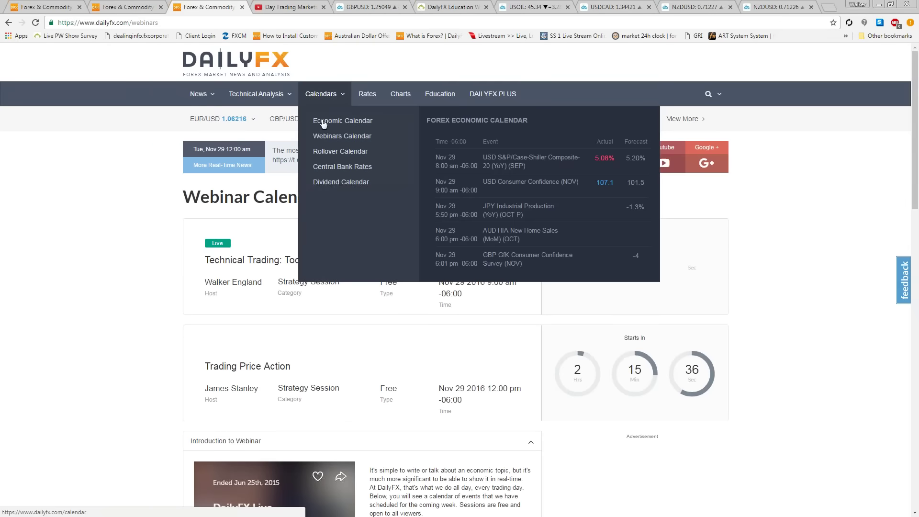
scroll(430, 362, down, 7)
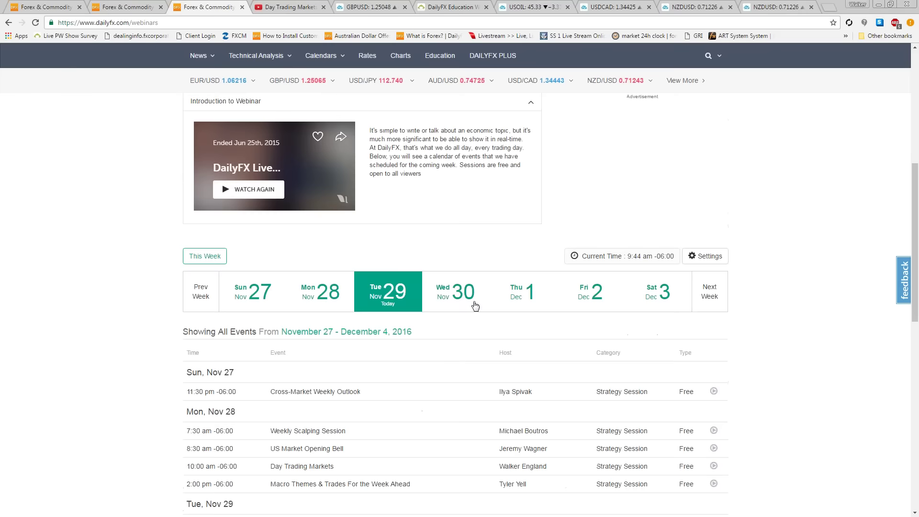
click(532, 292)
scroll(232, 299, down, 1)
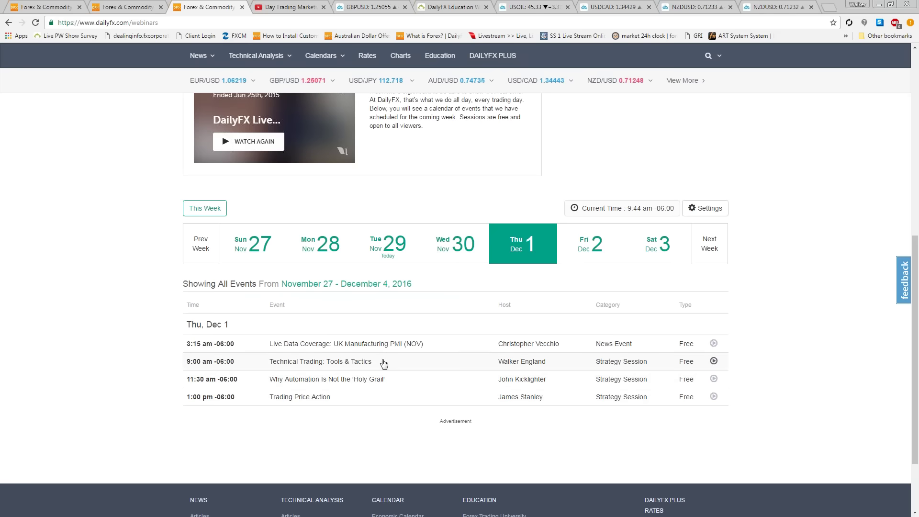
Open the Technical Trading: Tools & Tactics registration page and copy its URL
click(383, 362)
right_click(282, 25)
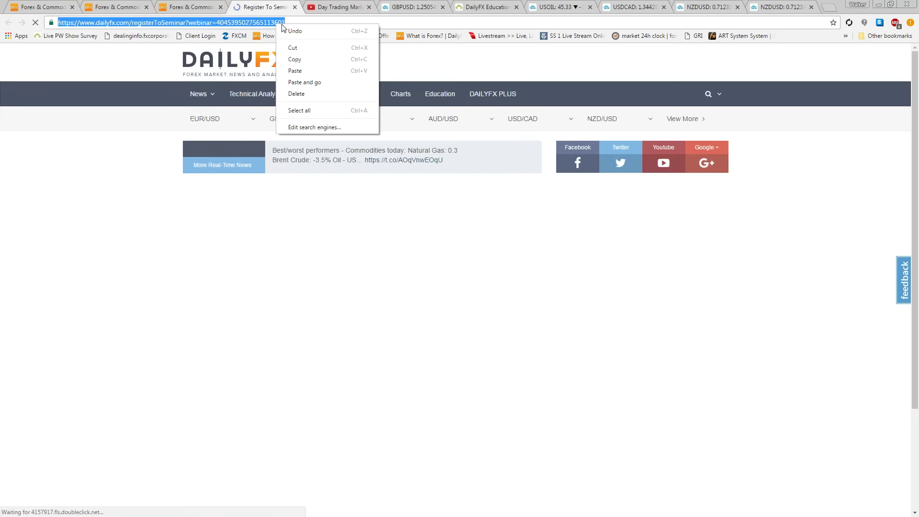
click(294, 59)
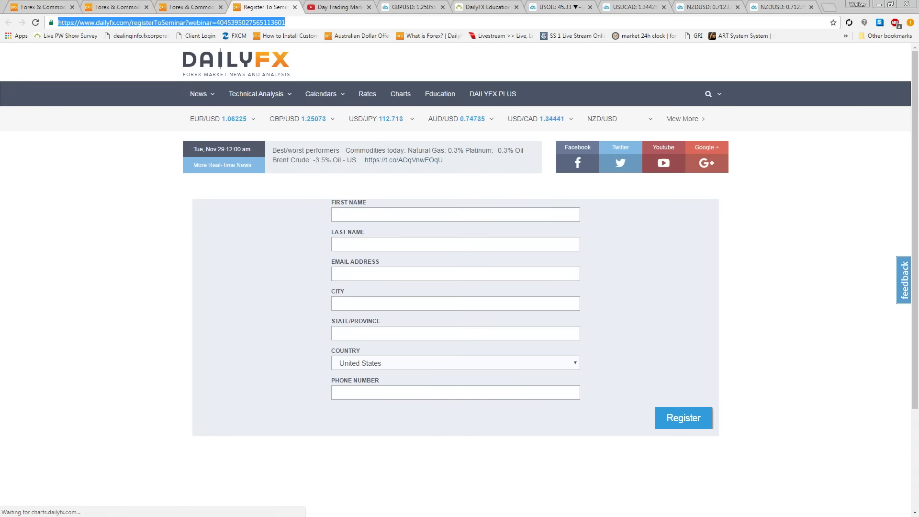